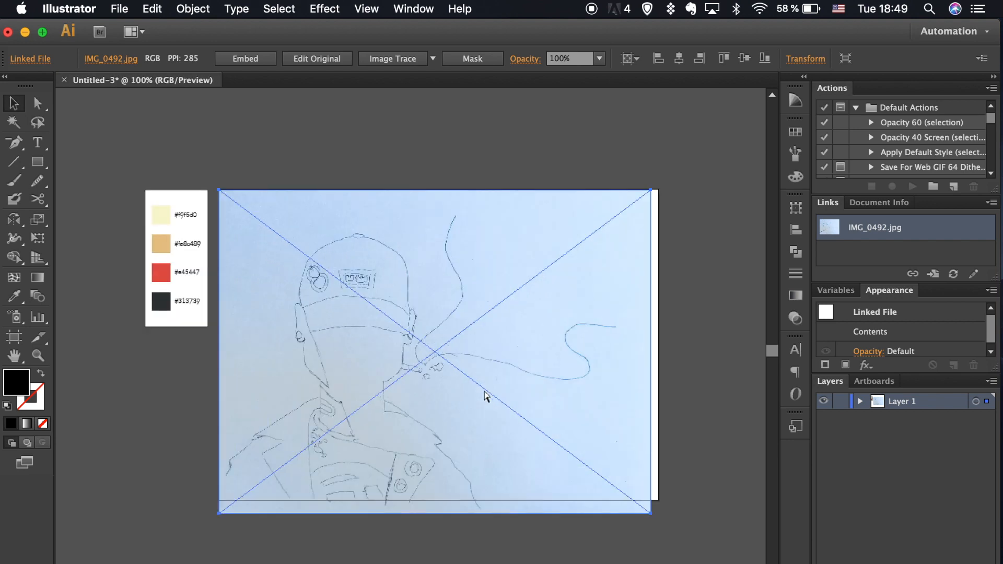
- Scale up the placed sketch image IMG_0492.jpg and position it so that it covers the whole artboard
key("super+minus")
left_click_drag(644, 509, 643, 505)
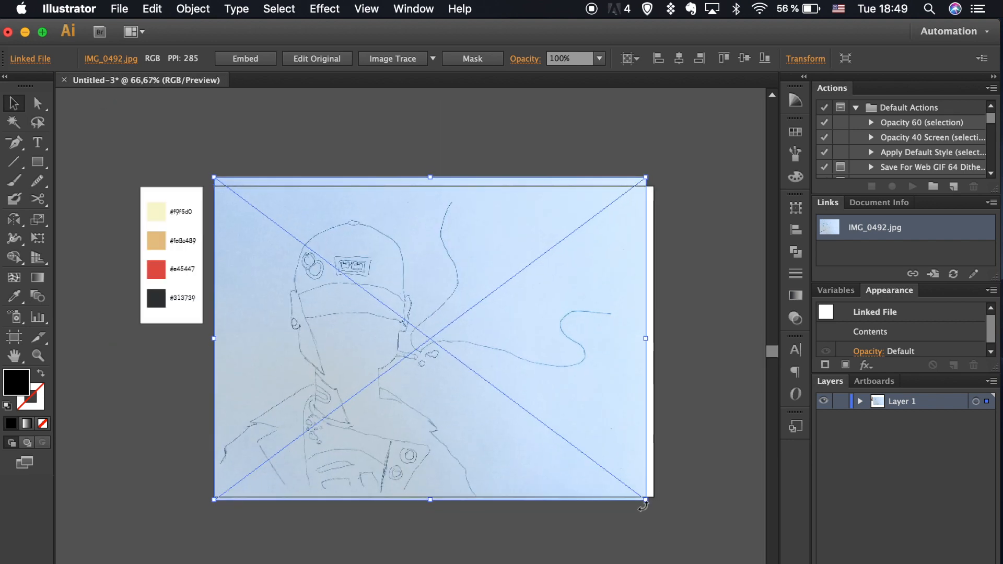
left_click_drag(645, 178, 665, 170)
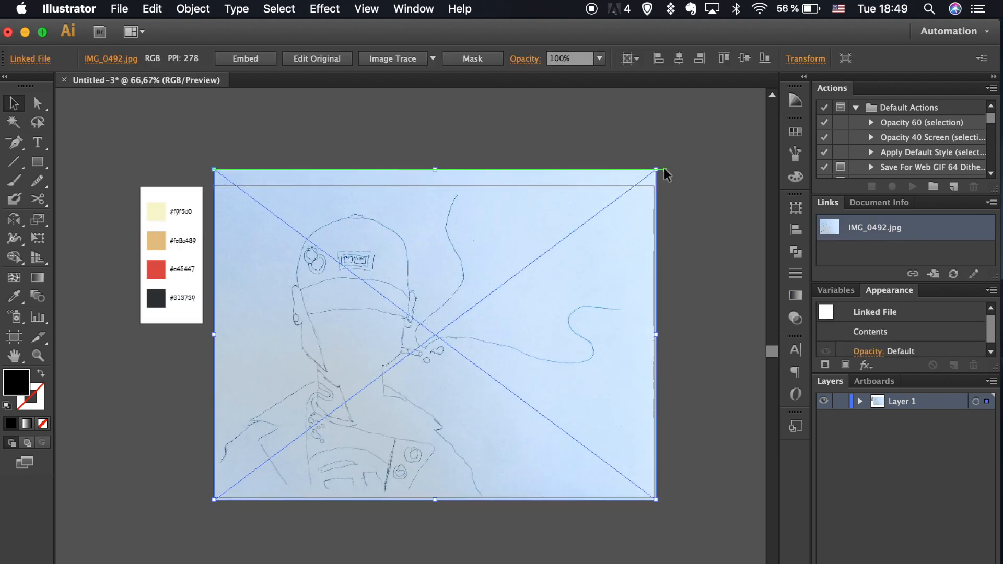
left_click(683, 301)
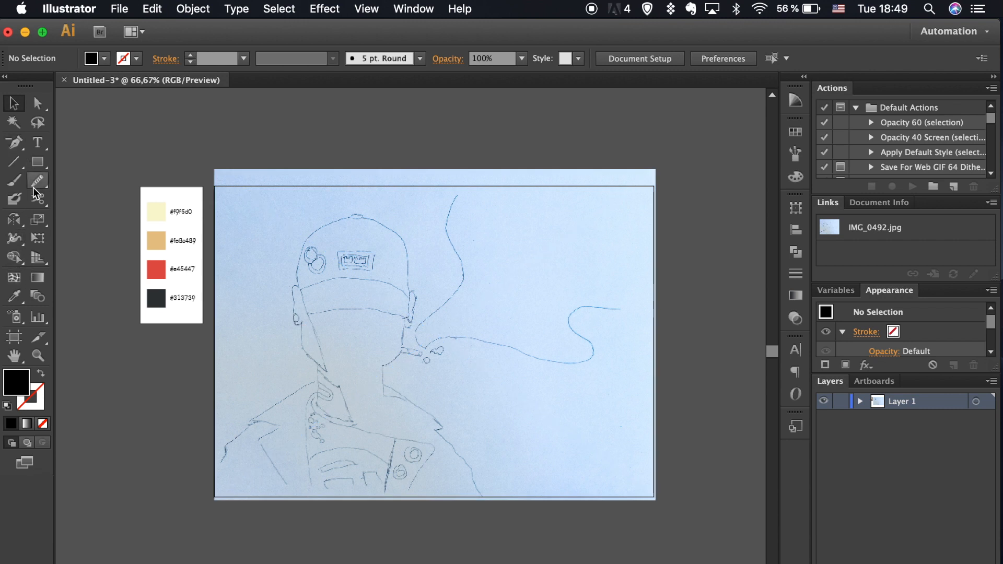
- Narrow the artboard from its right edge to a width of about 778 px, where the sketched smoke line ends
left_click(14, 337)
left_click_drag(654, 342, 621, 343)
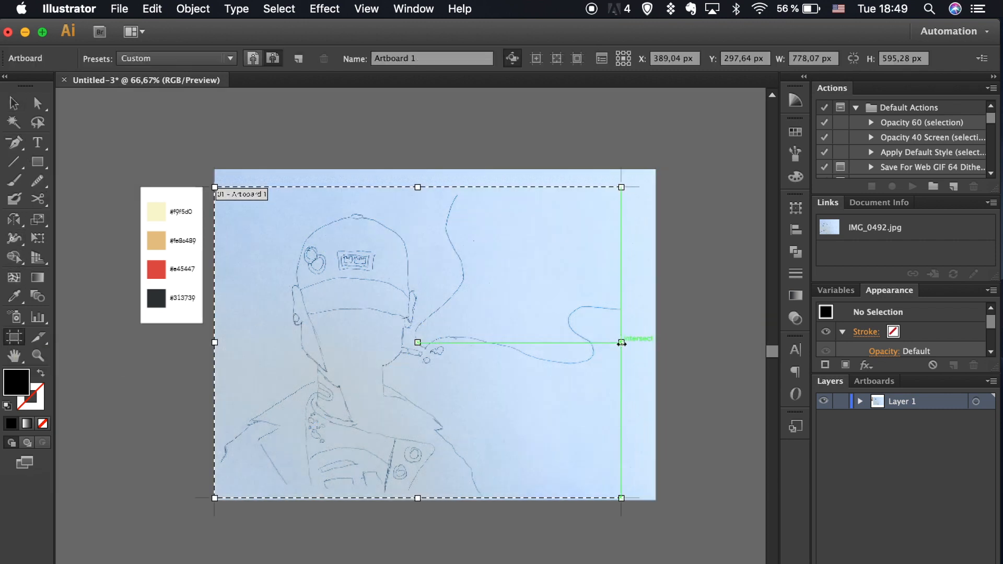
key("v")
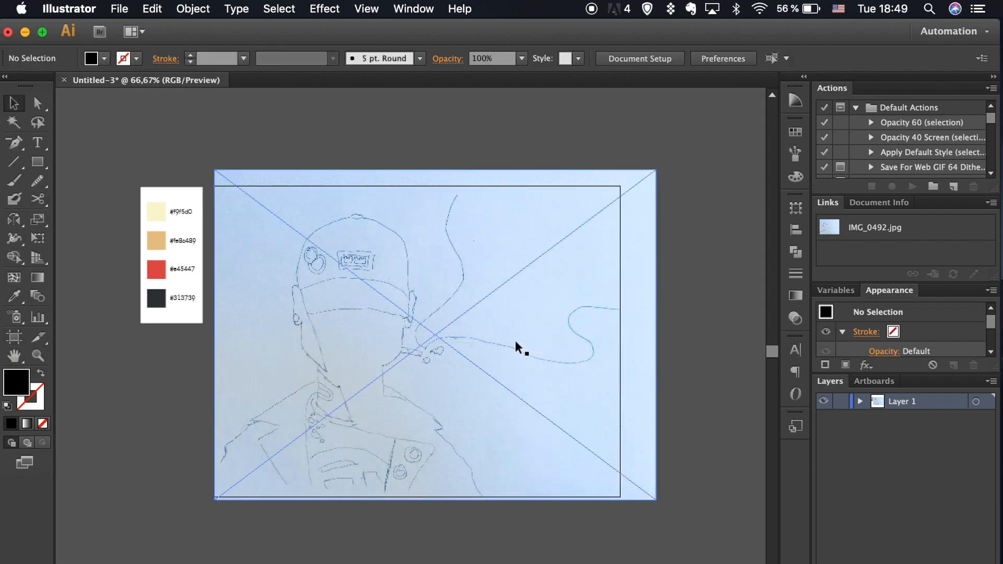
- Expand the contents of Layer 1 and set a bright red fill colour for drawing with the Pen tool
left_click(860, 401)
key("super+1")
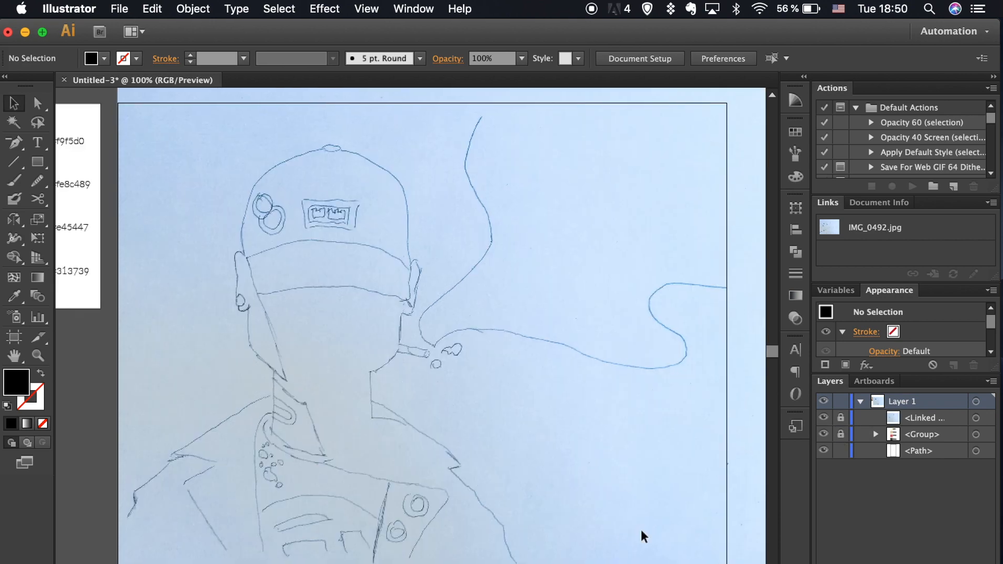
key("p")
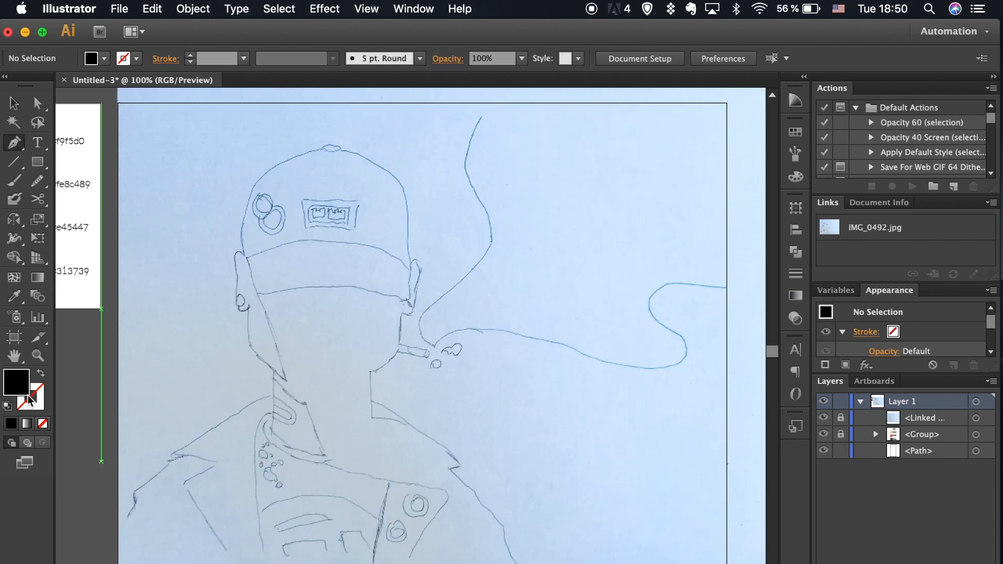
double_click(24, 378)
left_click_drag(777, 450, 778, 539)
left_click_drag(749, 370, 757, 338)
key("Return")
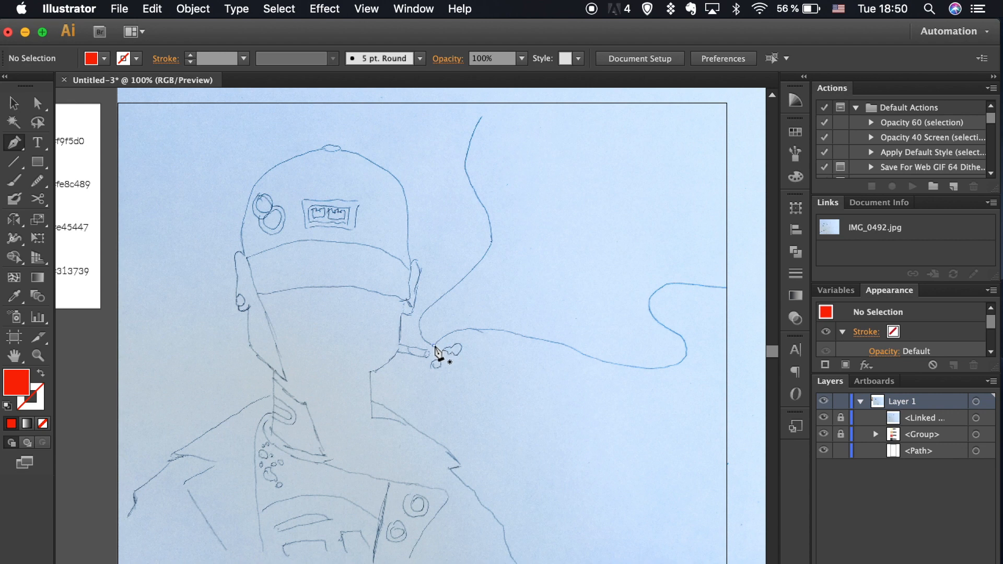
- Trace the lower smoke curve with the Pen tool, from the cigarette tip to just past the artboard's right edge
left_click_drag(434, 346, 503, 329)
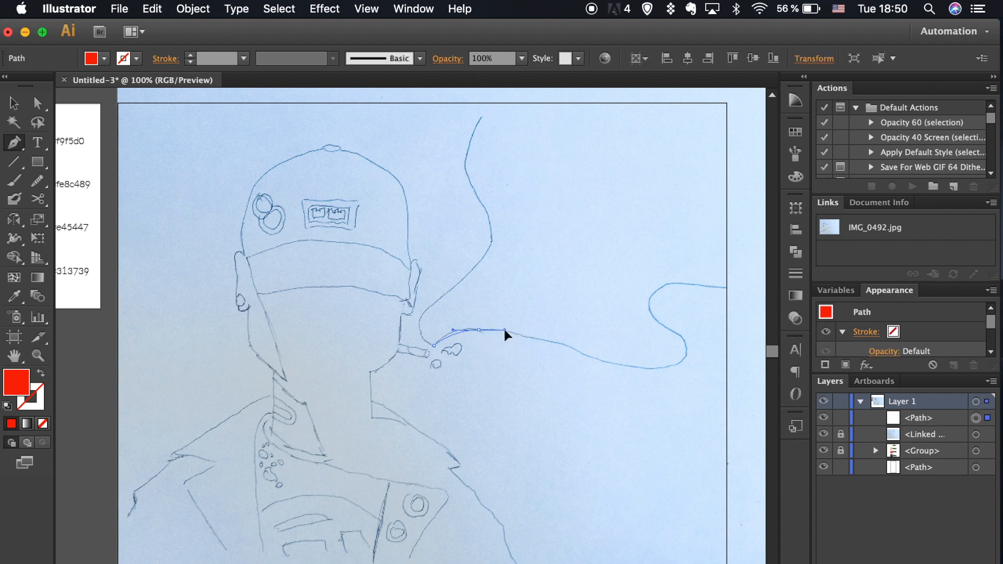
left_click(625, 365)
left_click_drag(684, 358, 689, 335)
left_click_drag(653, 294, 670, 270)
left_click(731, 287)
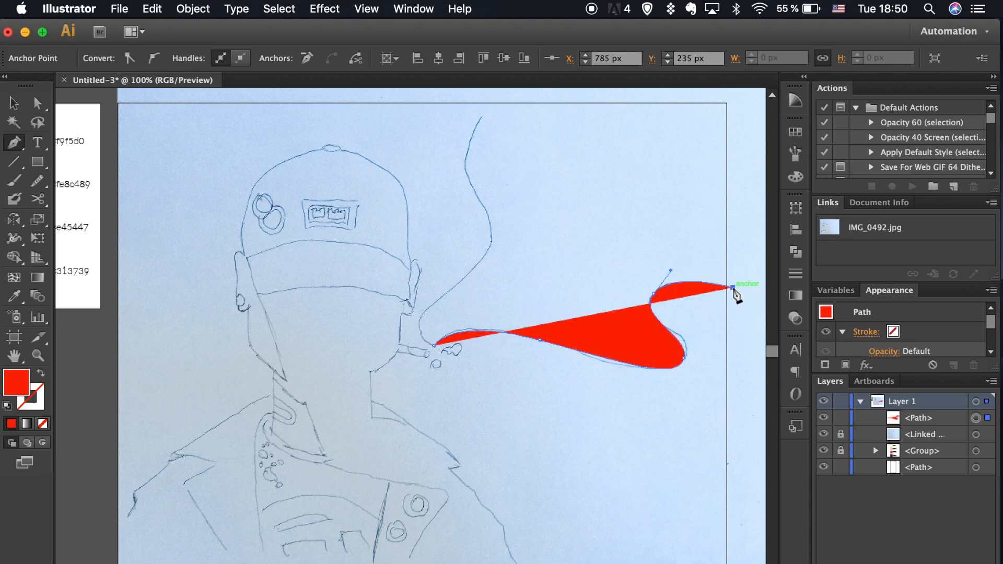
- Close the smoke shape around the artboard's upper right corner and down the upper smoke curve, with a red stroke and no fill
scroll(739, 90, "up", 1)
left_click(733, 101)
left_click(486, 105)
left_click_drag(470, 187, 477, 210)
key("shift+x")
left_click_drag(490, 250, 489, 263)
left_click_drag(434, 359, 485, 384)
- Adjust the anchor points and handles of the smoke outline so its curves follow the sketched line more closely
key("a")
left_click_drag(491, 249, 489, 260)
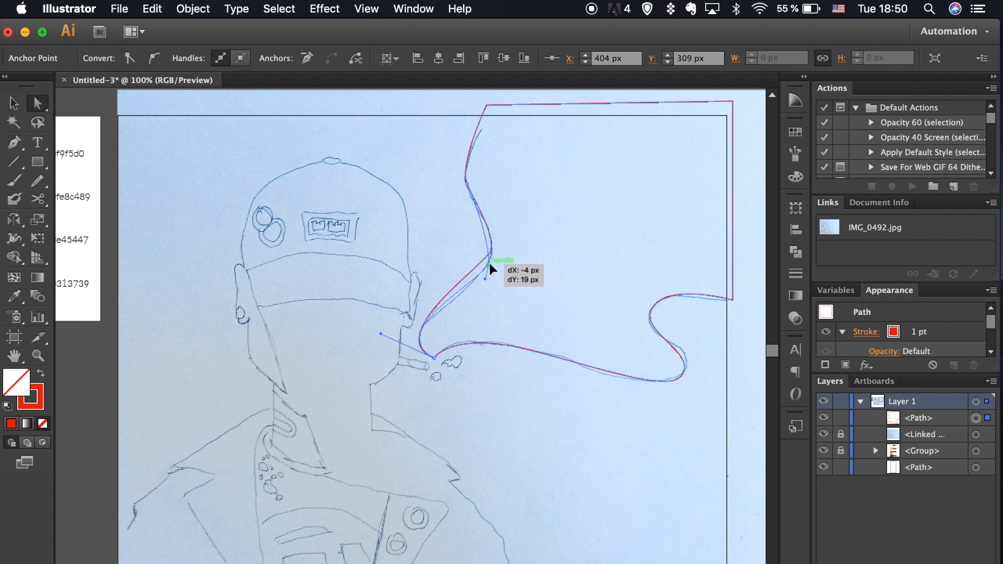
left_click(476, 203)
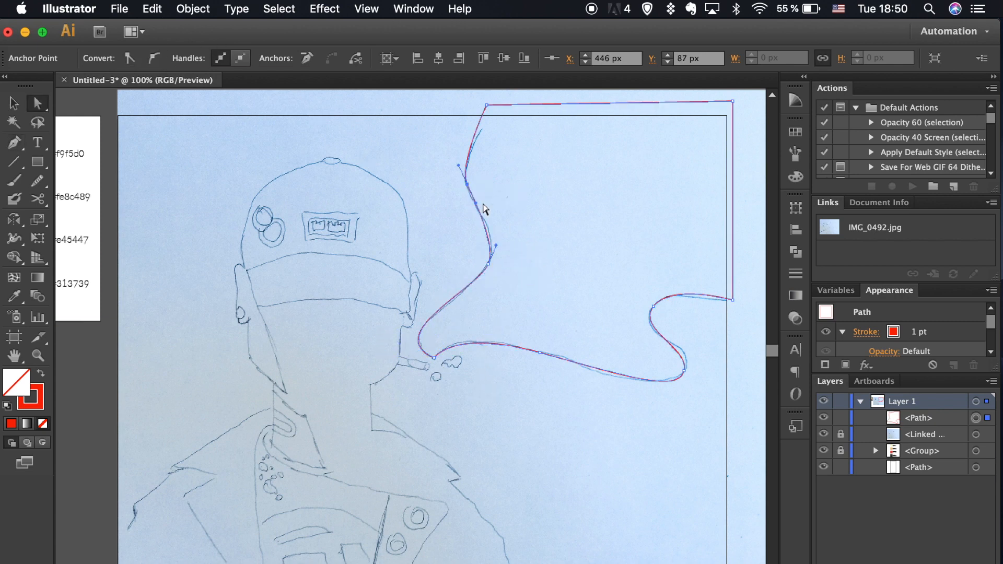
left_click_drag(474, 214, 464, 184)
left_click(511, 219)
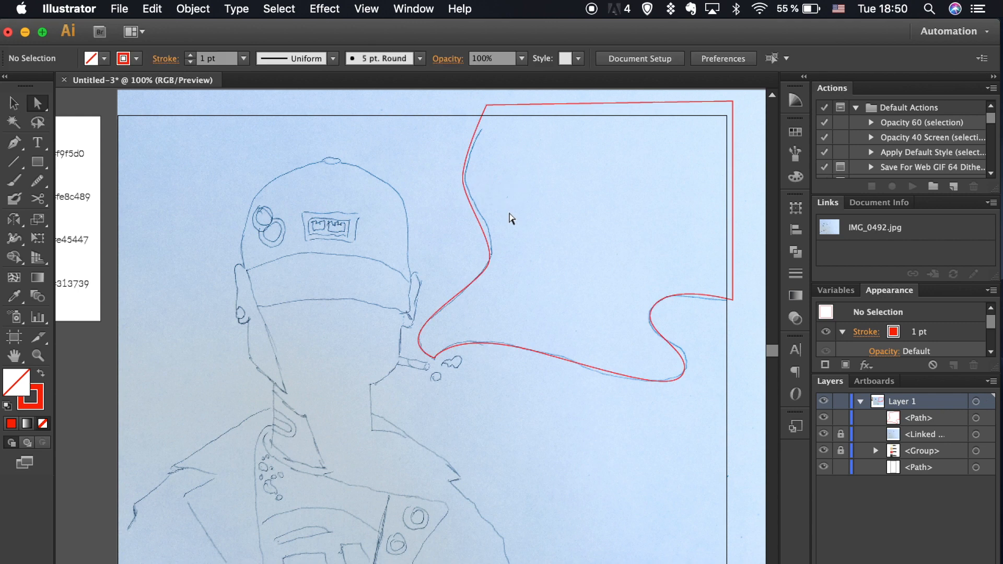
left_click(468, 168)
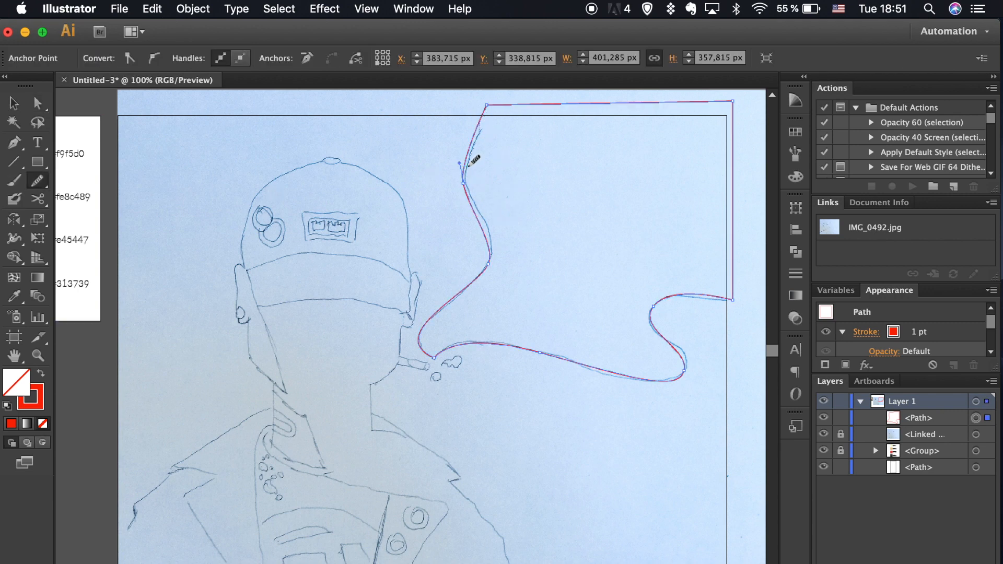
left_click_drag(438, 317, 435, 317)
left_click_drag(712, 295, 711, 295)
key("v")
left_click(644, 425)
- Draw a closed Pen path over the figure's left-hand shoulder and sleeve, following the jacket edge down to the artboard's lower left corner
key("super+equal")
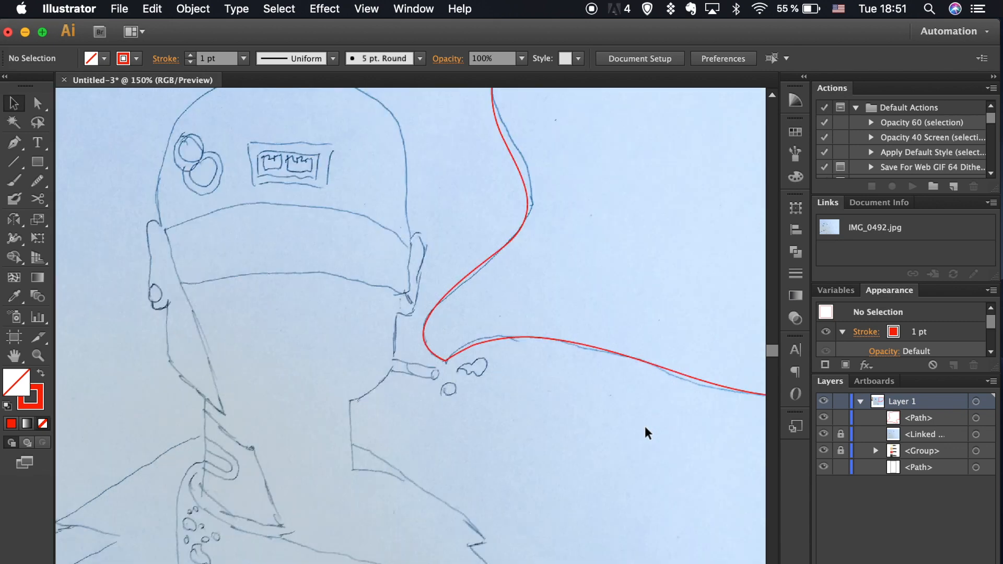
scroll(645, 425, "up", 3)
scroll(645, 425, "left", 2)
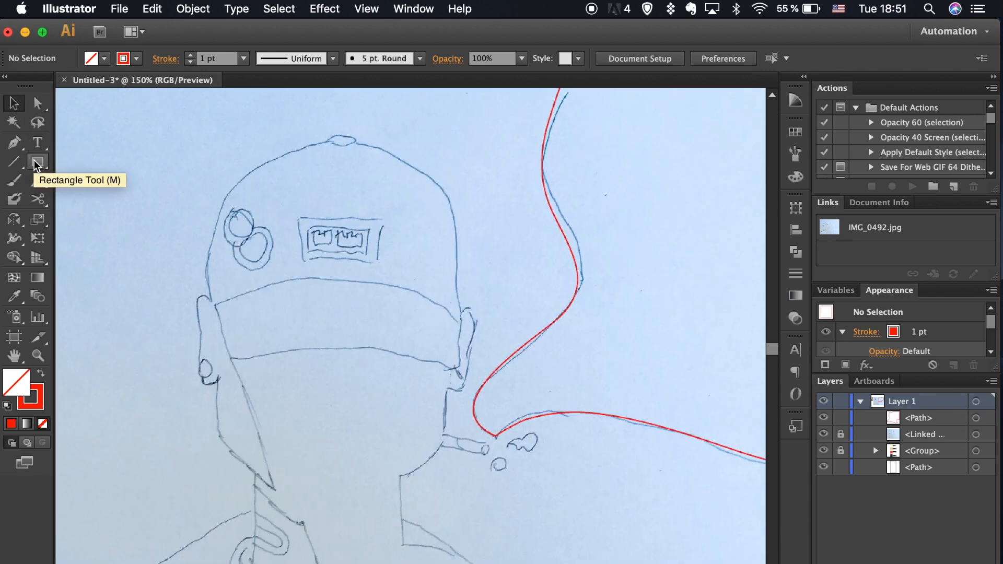
scroll(351, 311, "down", 8)
scroll(351, 311, "left", 3)
key("p")
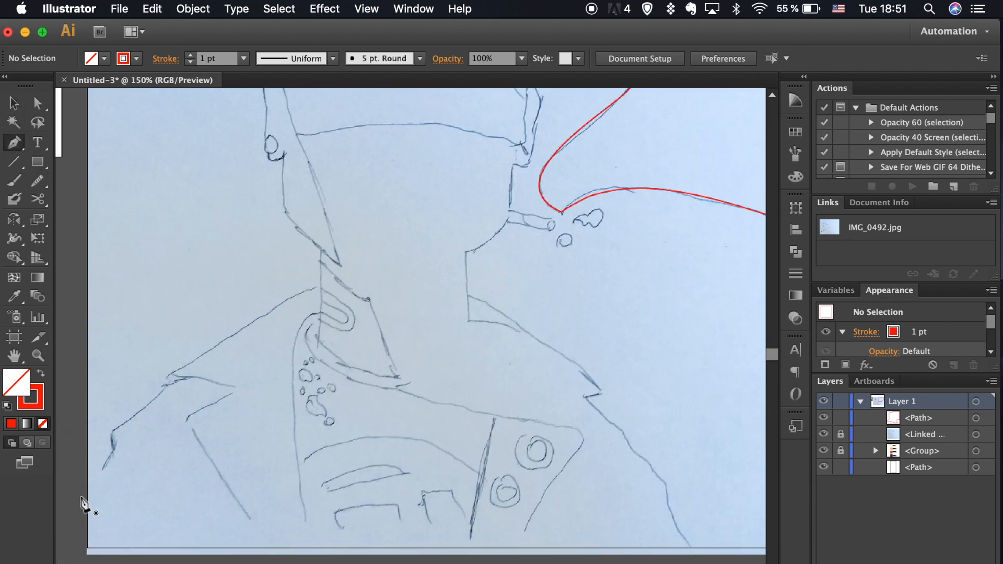
left_click(87, 493)
left_click(113, 450)
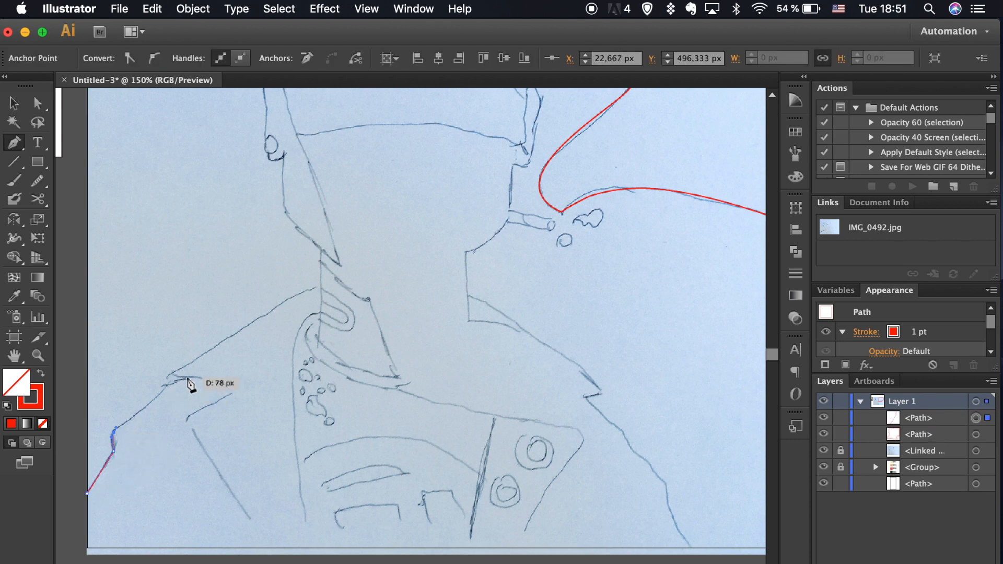
key("ctrl+z")
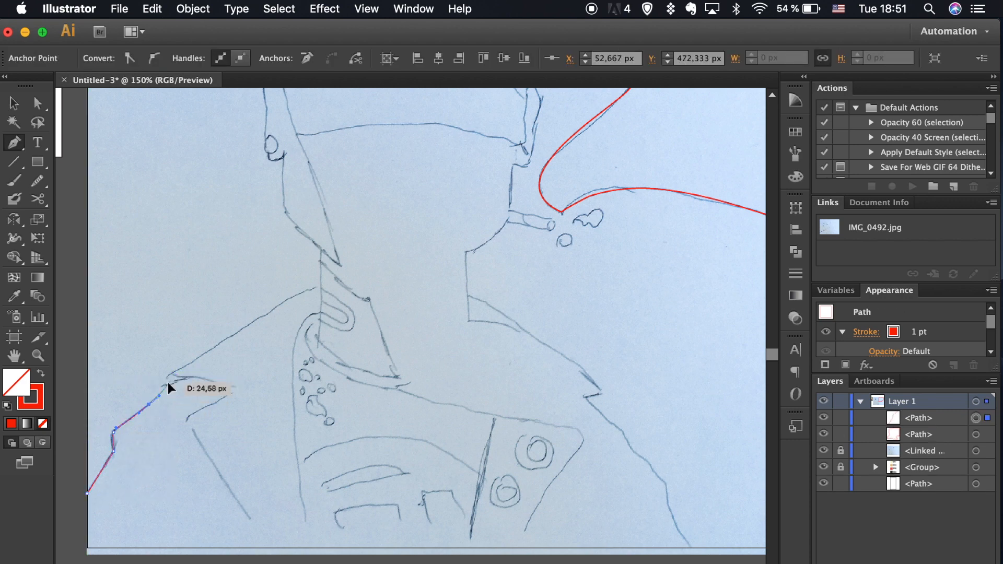
left_click(261, 447)
left_click(293, 548)
left_click(87, 547)
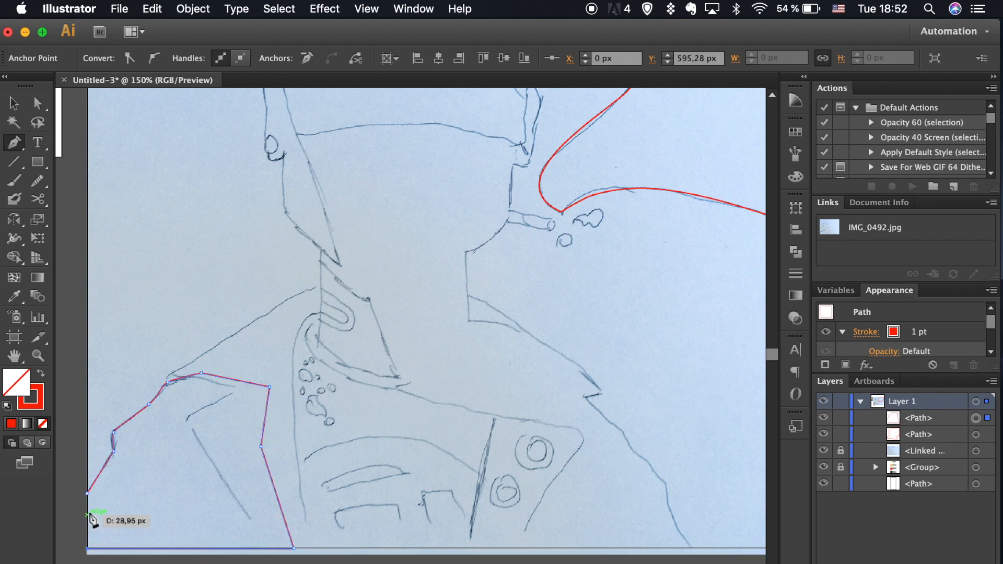
left_click(157, 525, "super")
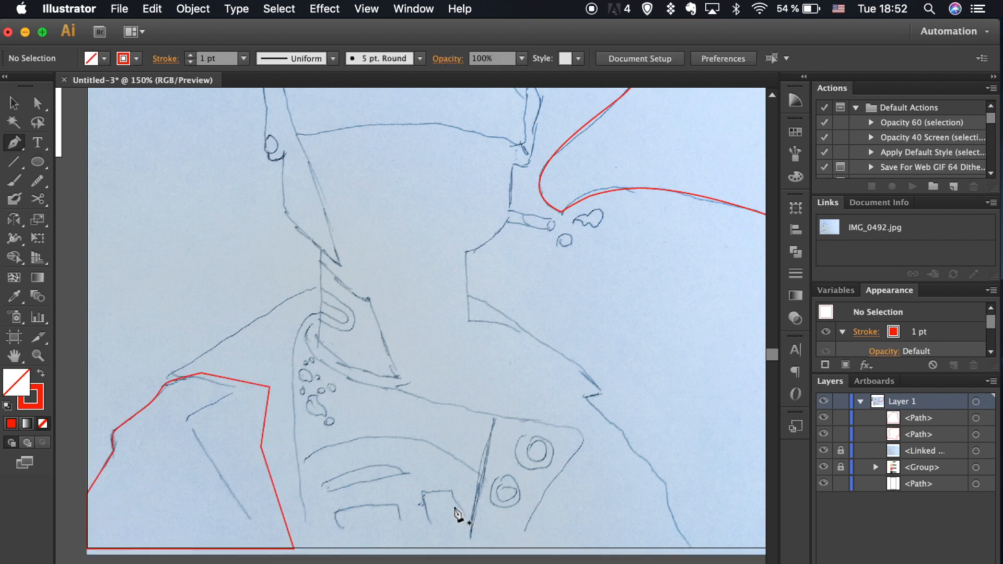
- Draw a rough four-sided closed Pen shape over the neck, with its left side along the sketched neck line
left_click(320, 248)
left_click(320, 387)
left_click(434, 232)
left_click(320, 248)
key("v")
- Trace the left side, curved lower edge and right side of the cap's brim with the Pen tool
key("p")
scroll(374, 250, "up", 5)
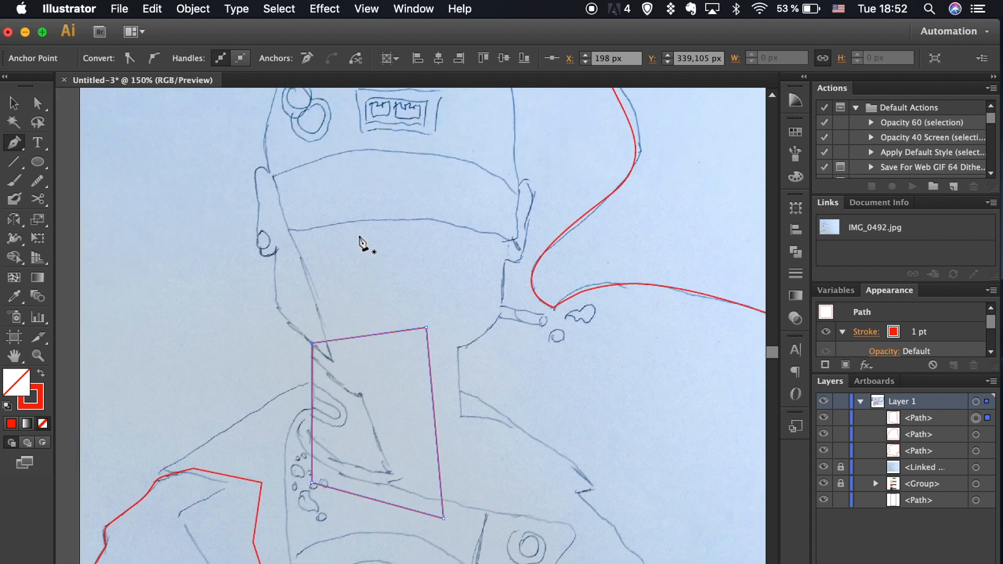
left_click(273, 177)
left_click_drag(291, 229, 303, 228)
left_click_drag(398, 218, 420, 220)
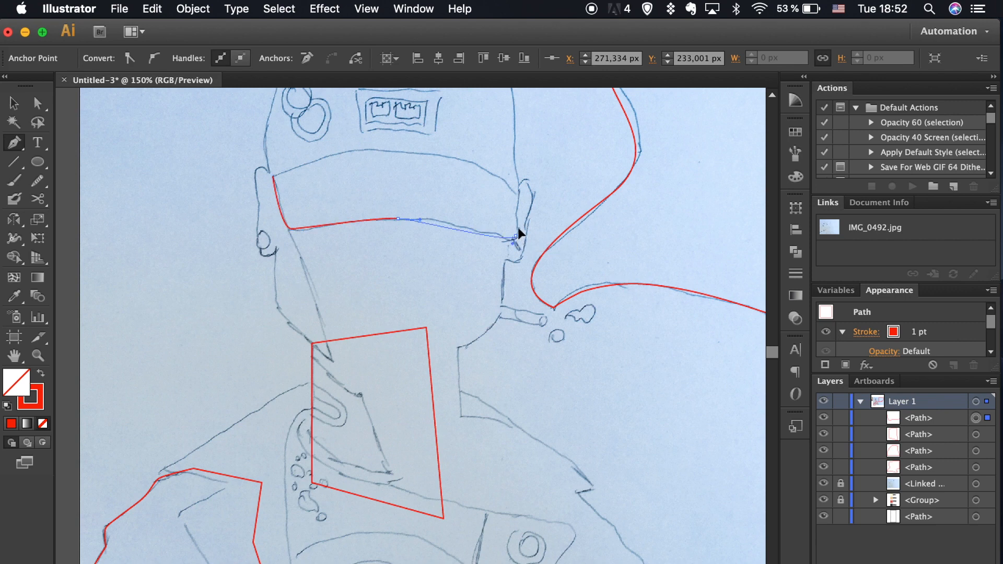
key("super+z")
left_click_drag(448, 226, 447, 219)
left_click_drag(514, 241, 521, 194)
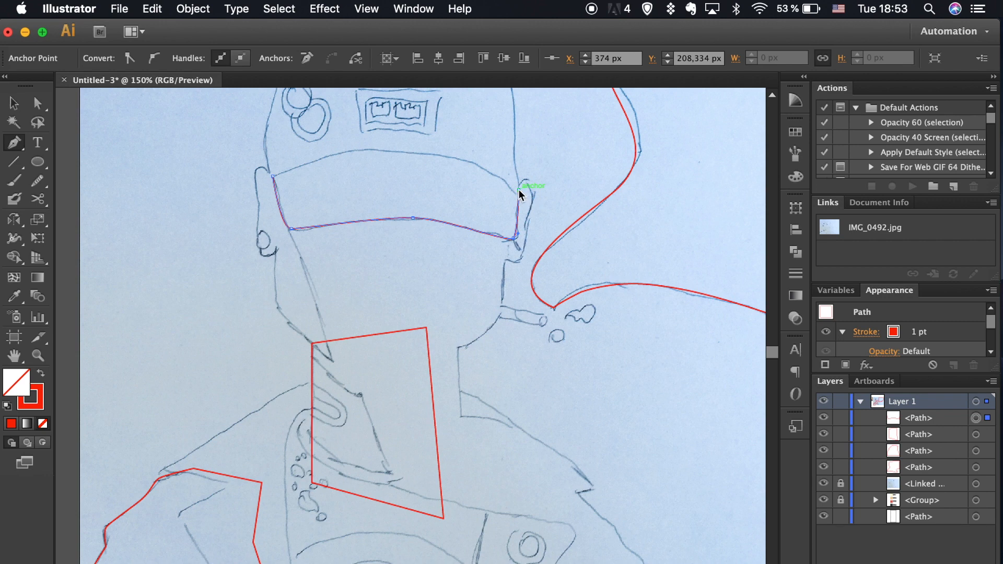
- Close the brim path with two points above its sketched upper edge, inside the cap, and deselect it
left_click(437, 126)
left_click(341, 135)
left_click(272, 176)
key("v")
left_click(382, 281)
- Trace the cap crown from the brim's left corner along its upper edge and up the right side to the top
scroll(383, 281, "up", 3)
key("p")
left_click(265, 263)
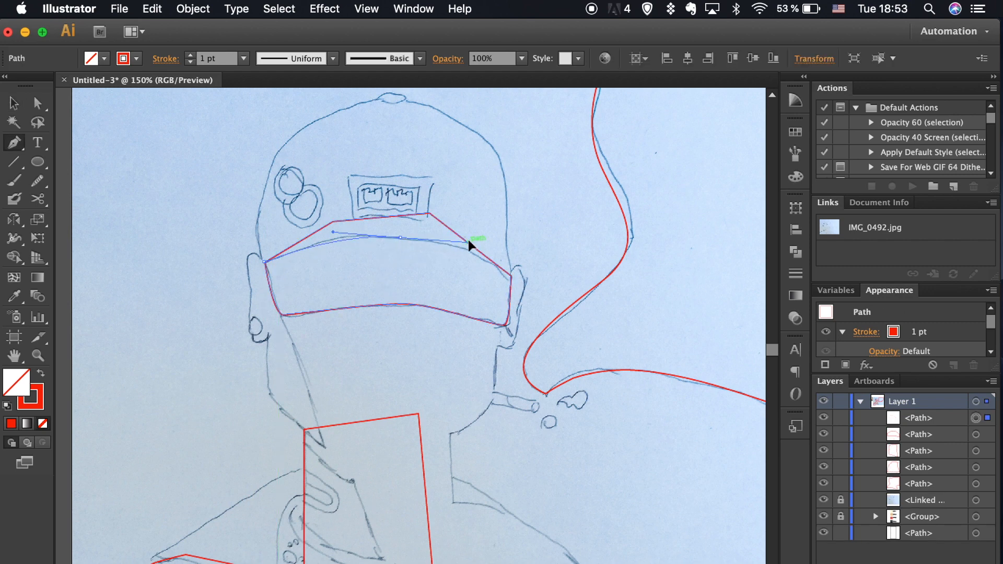
left_click_drag(510, 278, 512, 284)
left_click_drag(485, 139, 457, 122)
scroll(413, 108, "up", 1)
left_click(388, 110)
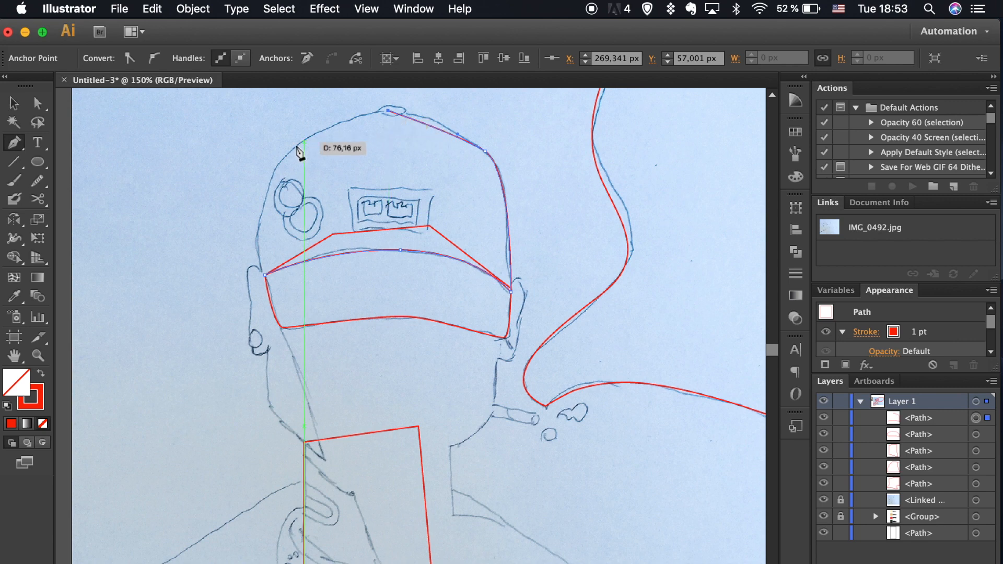
- Remove the left part of the crown's lower curve and close the path as a right half with a vertical centre line
key("a")
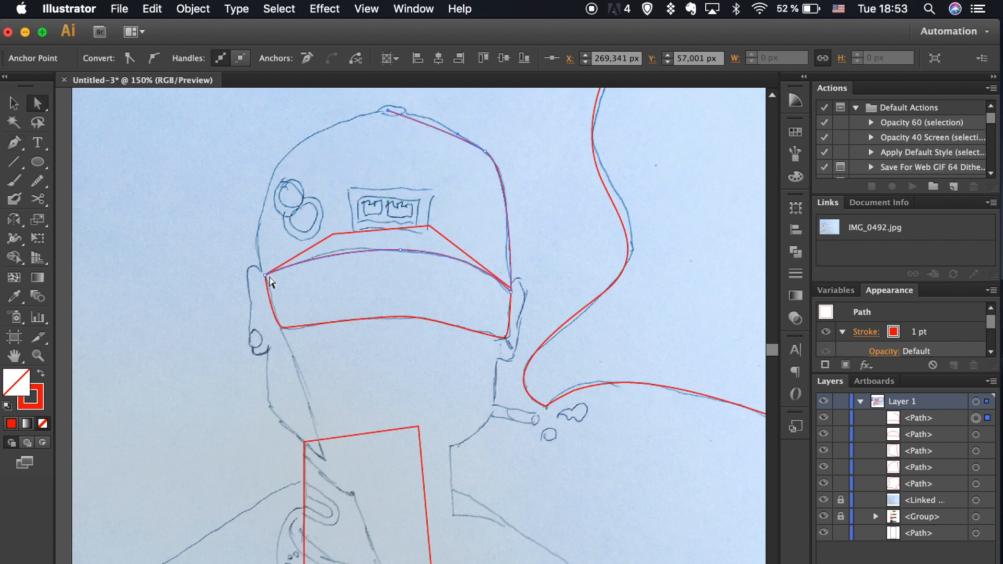
left_click(335, 250)
key("p")
left_click(388, 111)
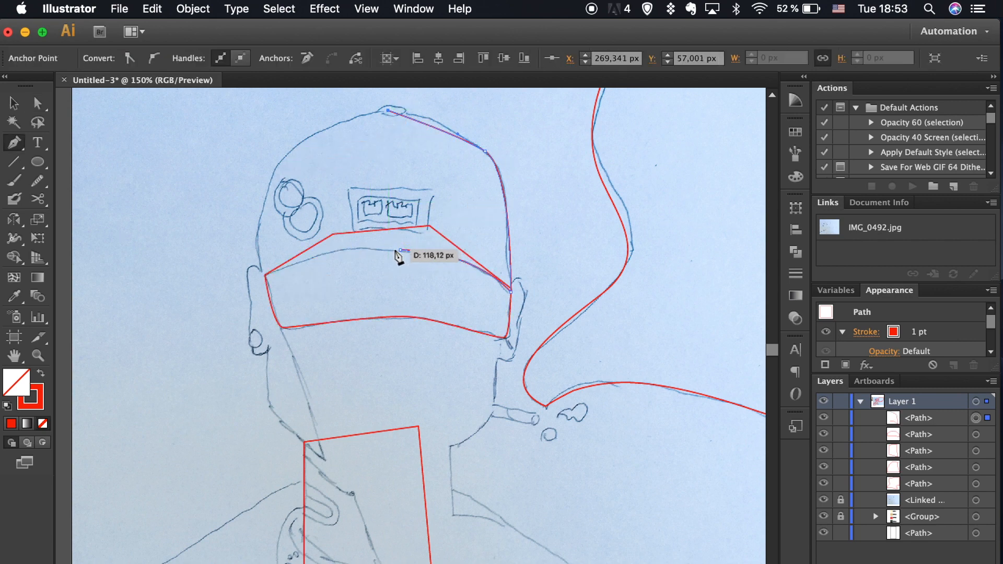
left_click(395, 252, "shift")
key("a")
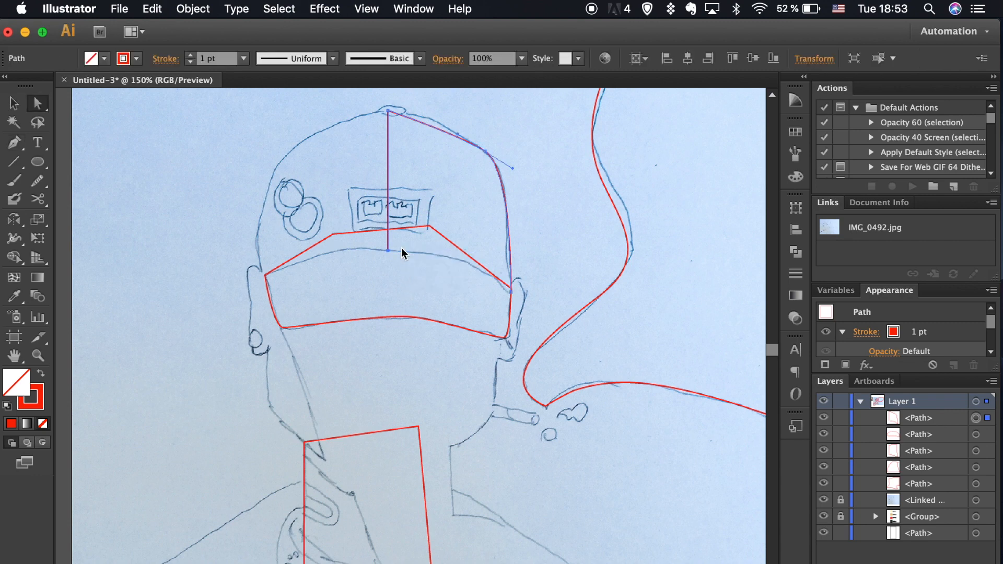
key("p")
left_click(510, 290)
left_click_drag(387, 250, 304, 257)
- Create a mirrored copy of the cap crown's right half, reflected across the vertical axis
key("v")
left_click(518, 219)
right_click(461, 139)
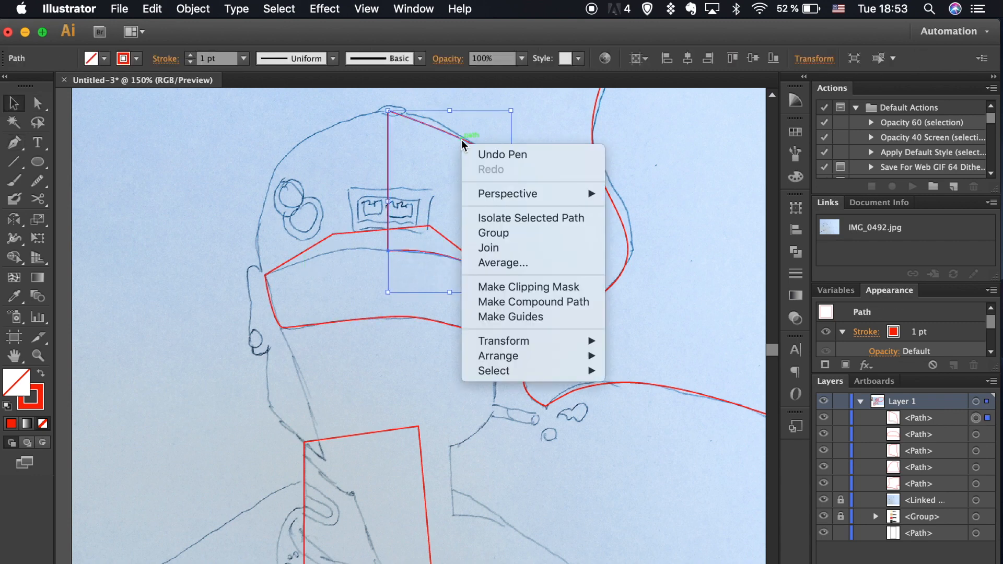
mouse_move(556, 343)
left_click(678, 396)
left_click(721, 457)
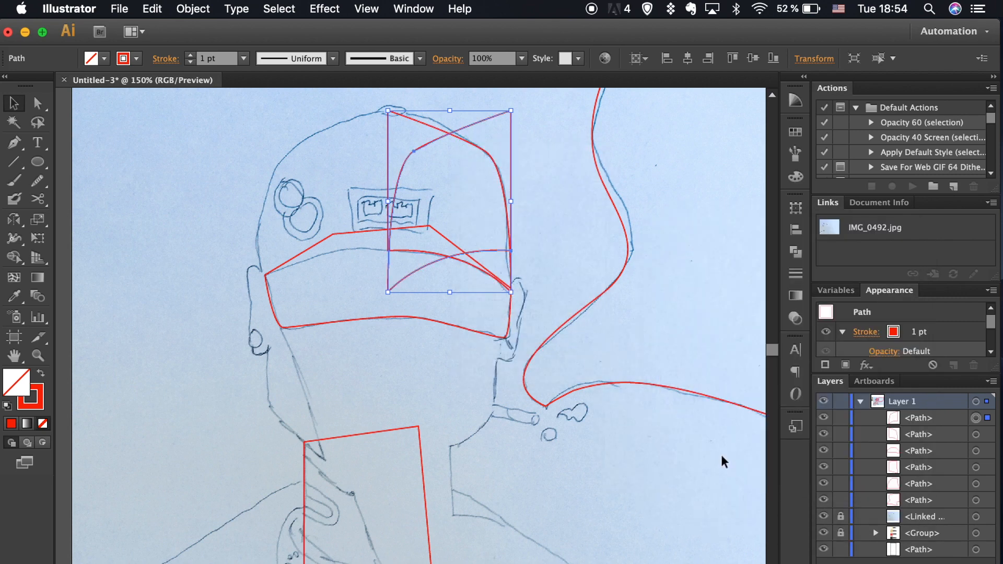
- Give both crown halves a solid red fill without stroke and place the mirrored copy as the cap's left half
key("shift+x")
left_click(432, 127)
key("shift+x")
left_click(314, 227)
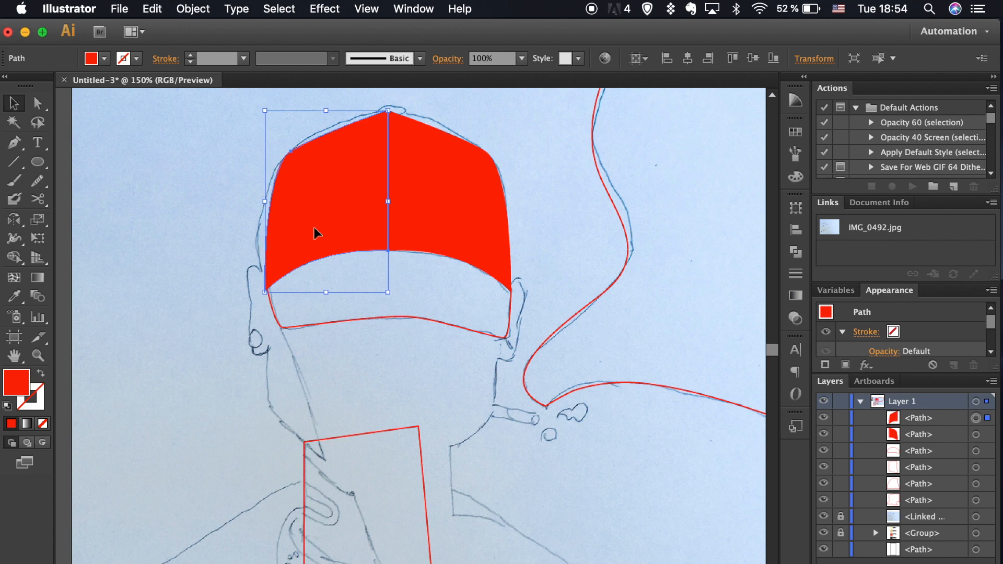
- Nudge the left crown half so its straight edge meets the right half exactly at the centre seam
key("super+equal")
left_click(420, 359)
scroll(420, 359, "up", 5)
left_click(233, 302)
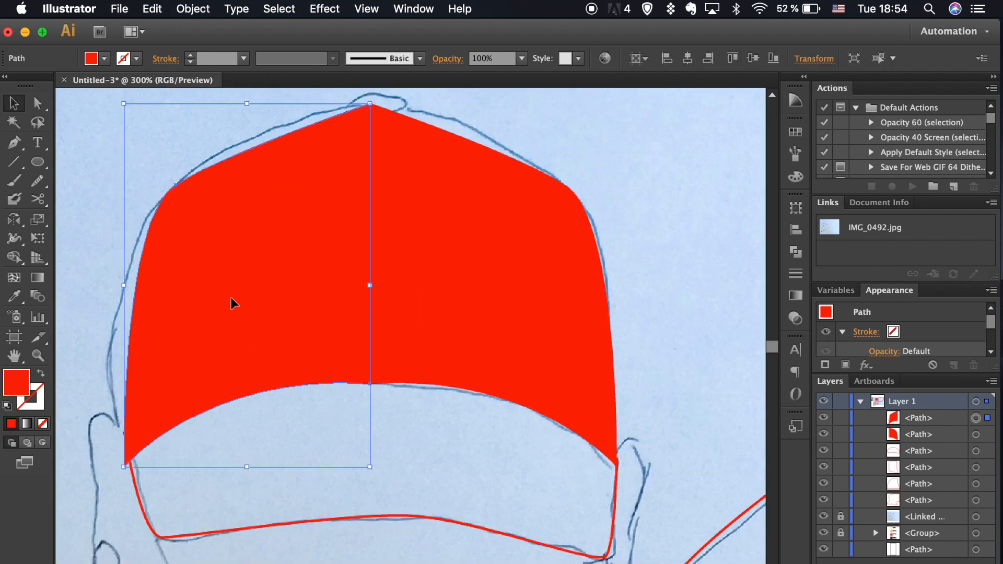
left_click(418, 288, "shift")
left_click(709, 261)
key("super+equal")
key("super+equal")
scroll(709, 262, "up", 7)
left_click_drag(296, 383, 292, 383)
- Unite the two red crown halves into a single cap shape and deselect it
key("super+minus")
key("super+minus")
key("super+minus")
left_click(494, 415, "shift")
left_click(797, 258)
left_click(604, 232)
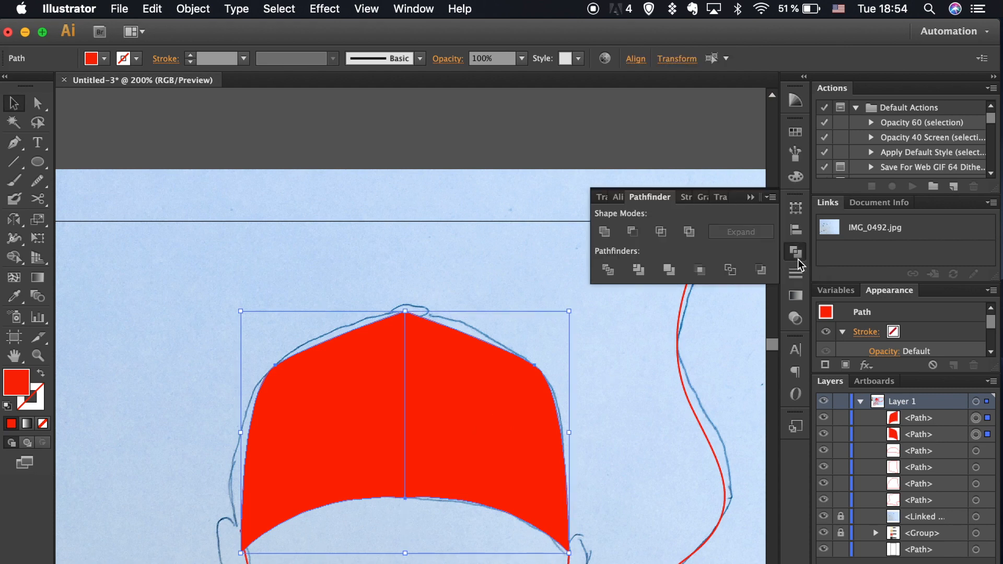
left_click(594, 394)
scroll(595, 394, "down", 1)
key("super+equal")
key("a")
scroll(594, 393, "down", 3)
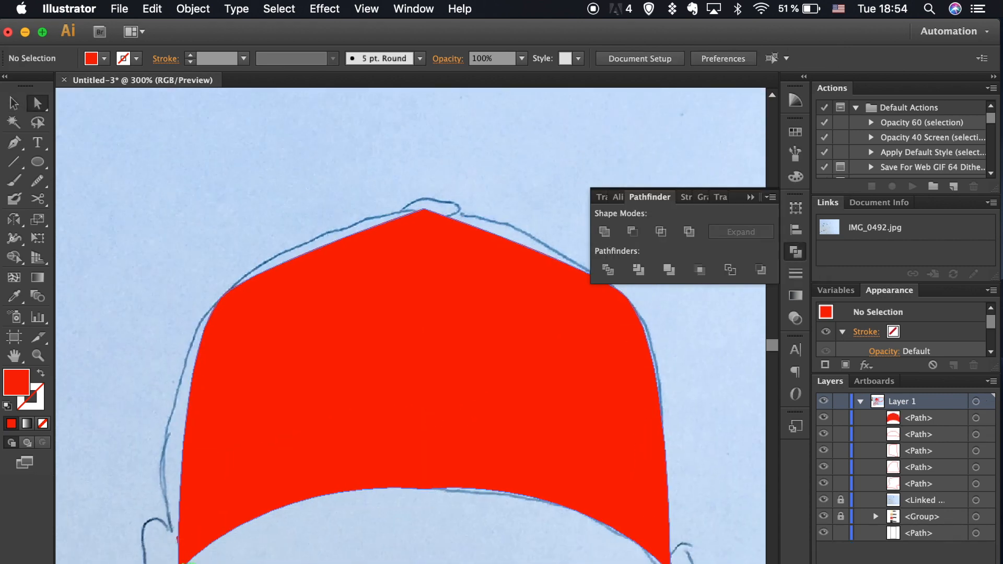
- Touch up the anchor at the cap crown's lower-left corner and delete the old traced brim outline below the crown
left_click(179, 563)
left_click(222, 296, "shift")
mouse_move(179, 563)
left_mouse_down()
mouse_move(164, 563)
mouse_move(178, 563)
left_mouse_up()
scroll(178, 559, "down", 4)
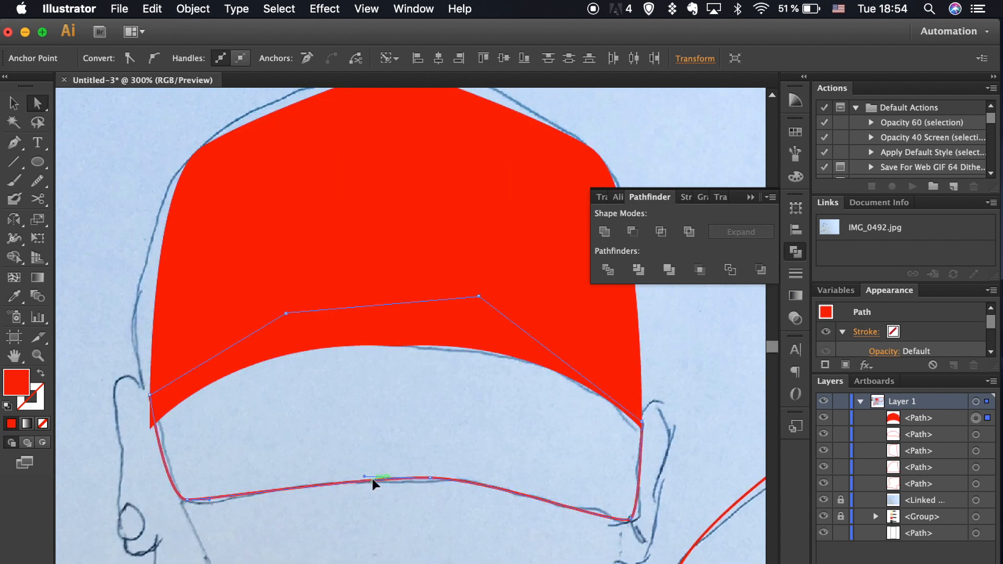
left_click(375, 483)
key("Delete")
key("Delete")
- Draw the brim's left half as a closed path from the crown's lower-left corner to the centre line and fill it solid red without stroke
key("p")
scroll(282, 437, "down", 1)
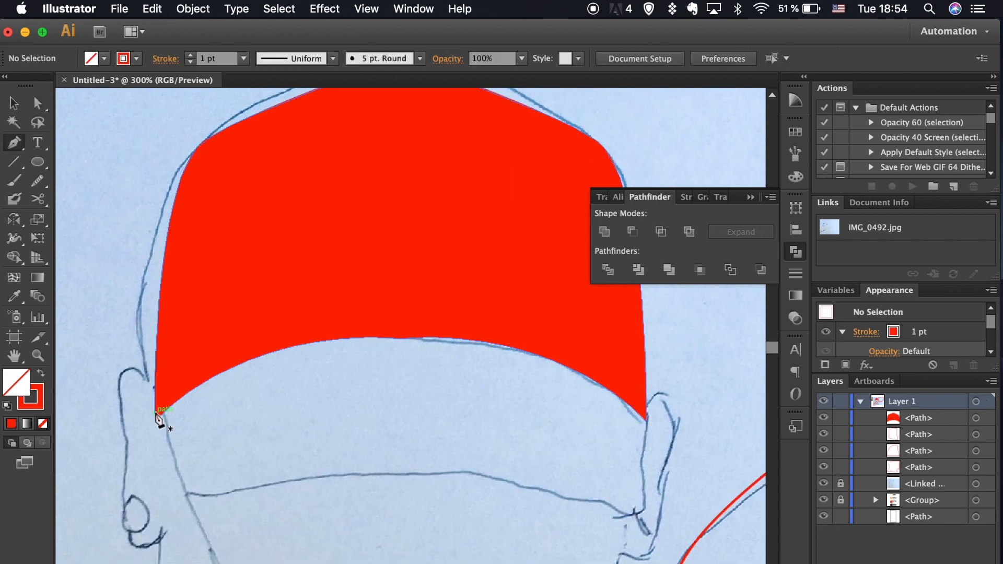
left_click(154, 421)
left_click_drag(257, 488, 257, 488)
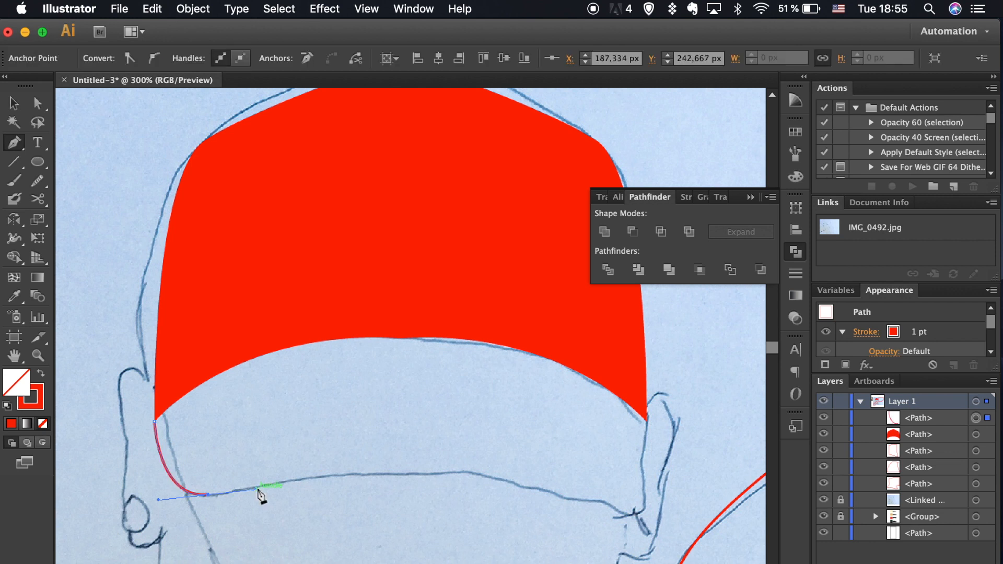
left_click_drag(400, 472, 441, 472)
left_click(401, 328)
key("super+z")
left_click(400, 472)
left_click(400, 296)
left_click(267, 263)
left_click(156, 421)
key("v")
left_click(42, 374)
right_click(301, 441)
mouse_move(393, 563)
left_click(474, 533)
left_click(707, 463)
key("super+z")
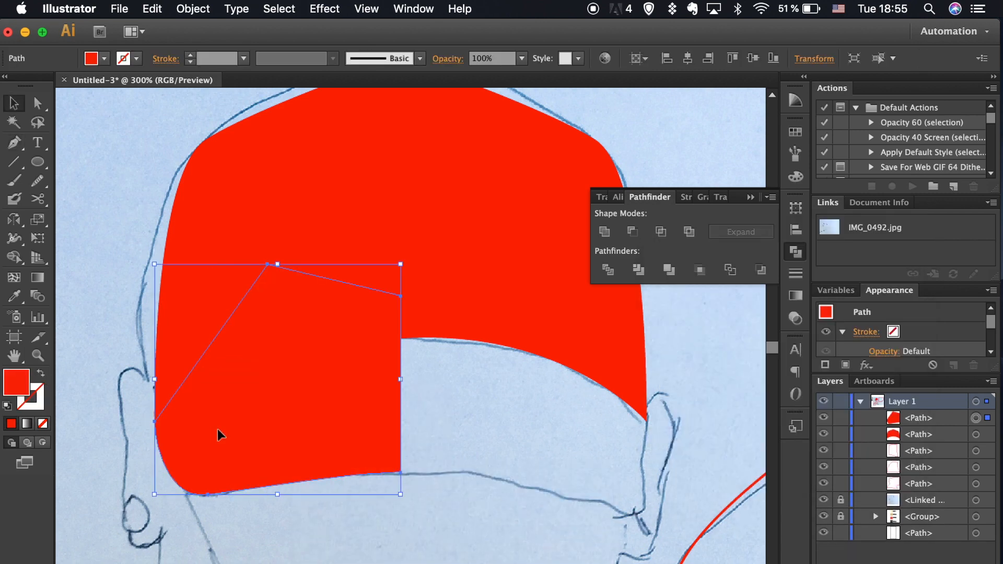
- Create a copy of the left brim half reflected across the vertical axis and place it as the brim's right half
left_click(426, 491)
right_click(327, 385)
mouse_move(418, 563)
left_click(505, 533)
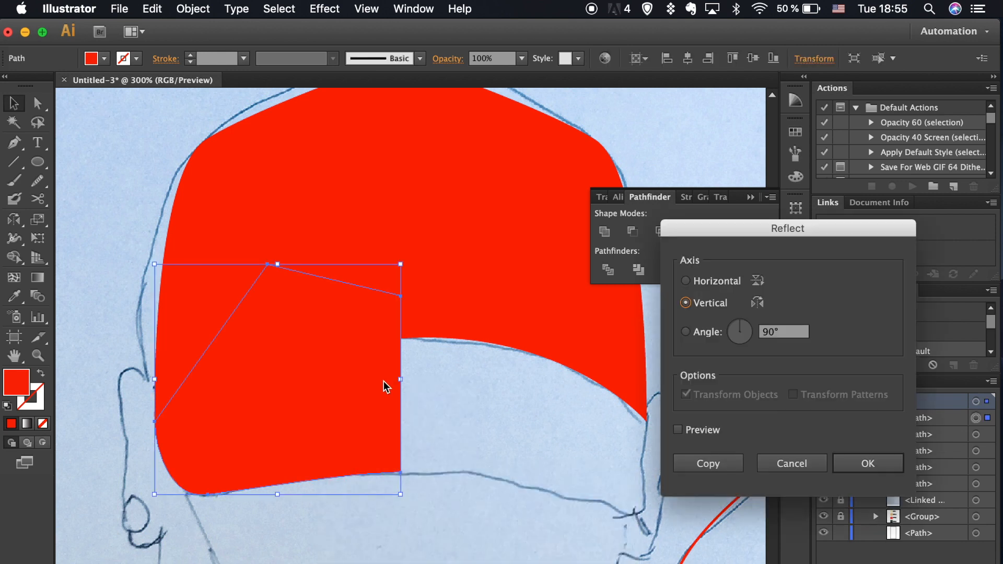
left_click(707, 463)
left_click_drag(271, 398, 590, 399)
left_click(395, 540)
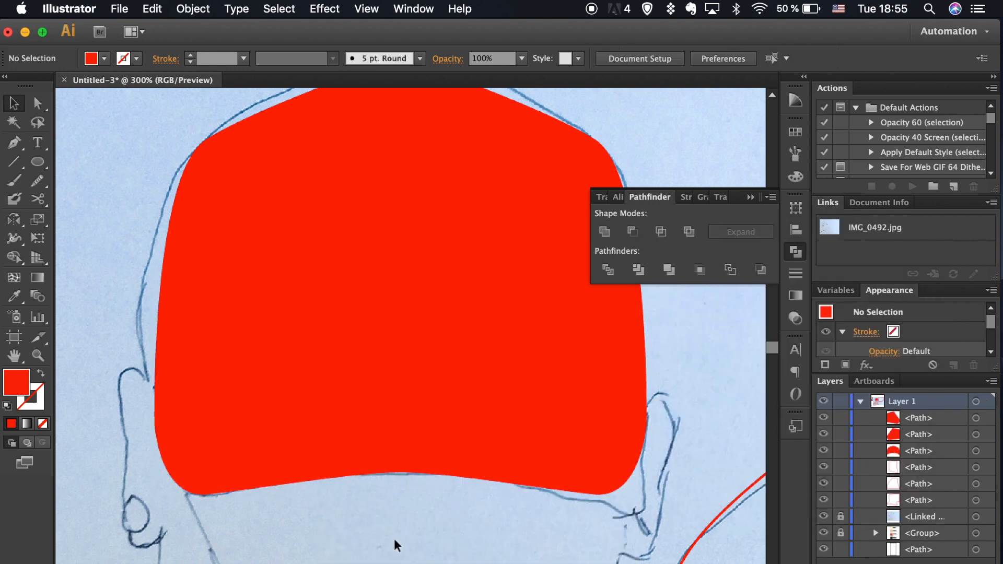
- Unite the two brim halves into a single shape and deselect it
left_click(348, 429)
left_click(459, 412, "shift")
left_click(604, 232)
left_click(482, 211)
left_click(473, 498)
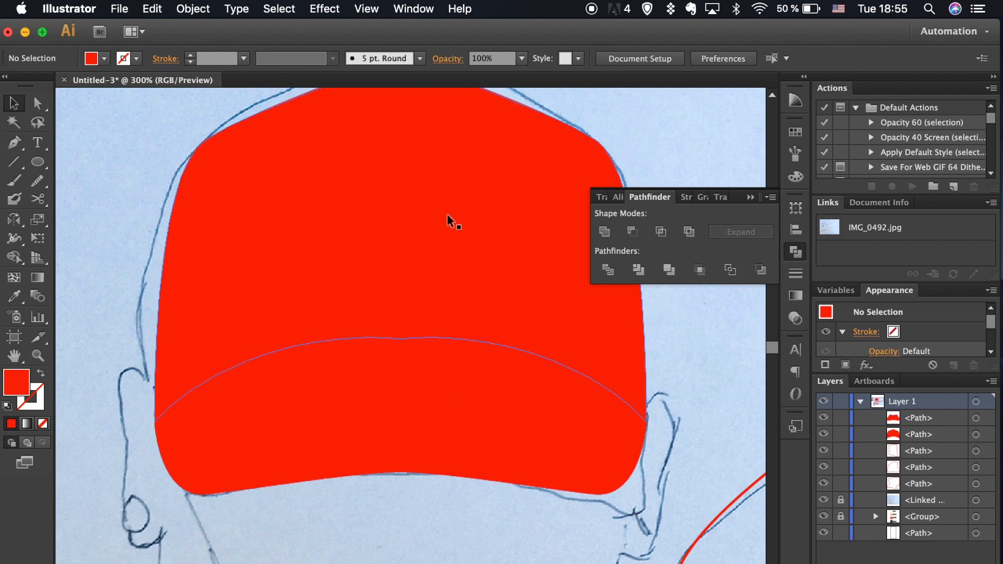
- Arrange the cap crown in front of the brim and deselect it
right_click(446, 209)
mouse_move(526, 426)
left_click(629, 429)
left_click(509, 538)
key("super+1")
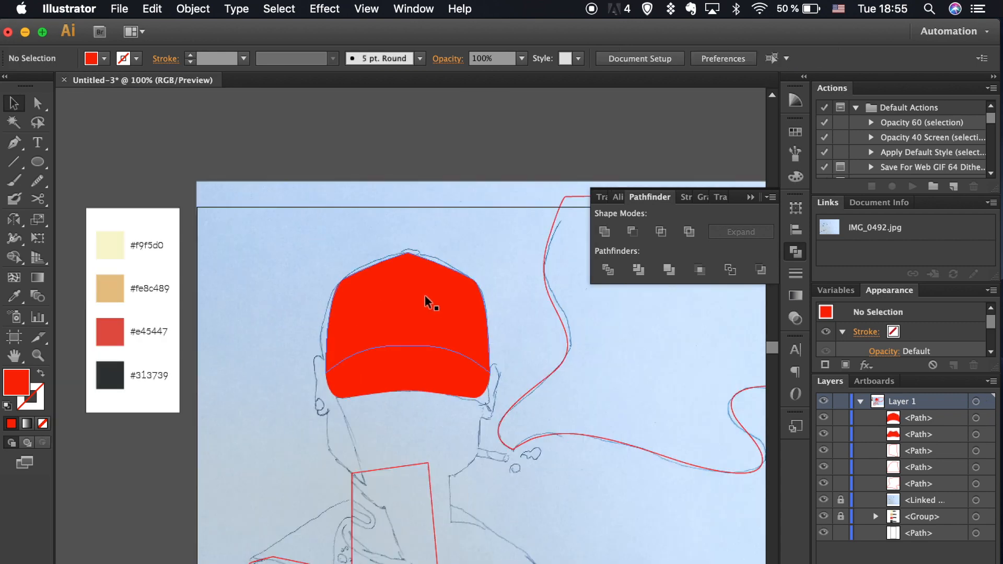
- Stretch the crown and brim together slightly wider toward the sketched left ear, keeping their right edge in place
left_click(402, 301)
left_click(388, 368, "shift")
left_click_drag(325, 325, 320, 325)
key("super+shift+a")
- Fill the crown with the palette's pale yellow #f9f5d0 and the brim with the tan swatch labelled #fe8c489
left_click(402, 269)
key("i")
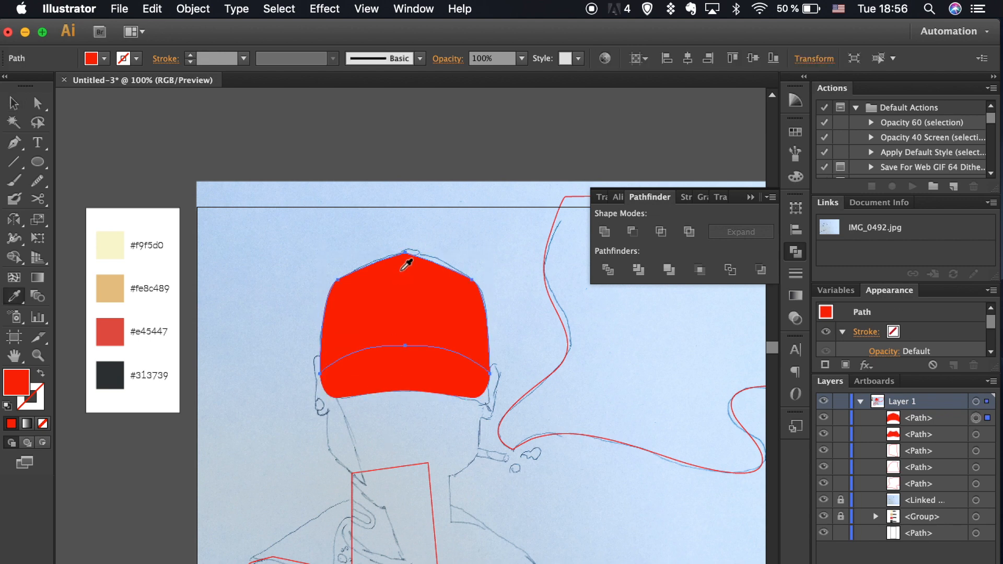
left_click(110, 246)
left_click(410, 391, "super")
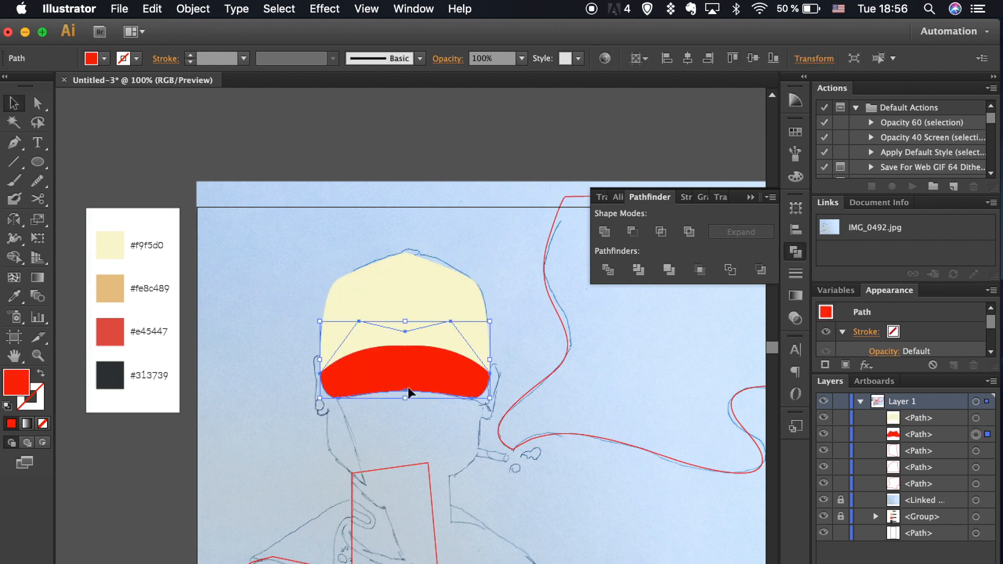
left_click(109, 289)
key("super+shift+a")
- Draw a small flat ellipse at the crown's peak as the cap button and fill it with the dark swatch #313739
scroll(606, 469, "down", 1)
key("super+=")
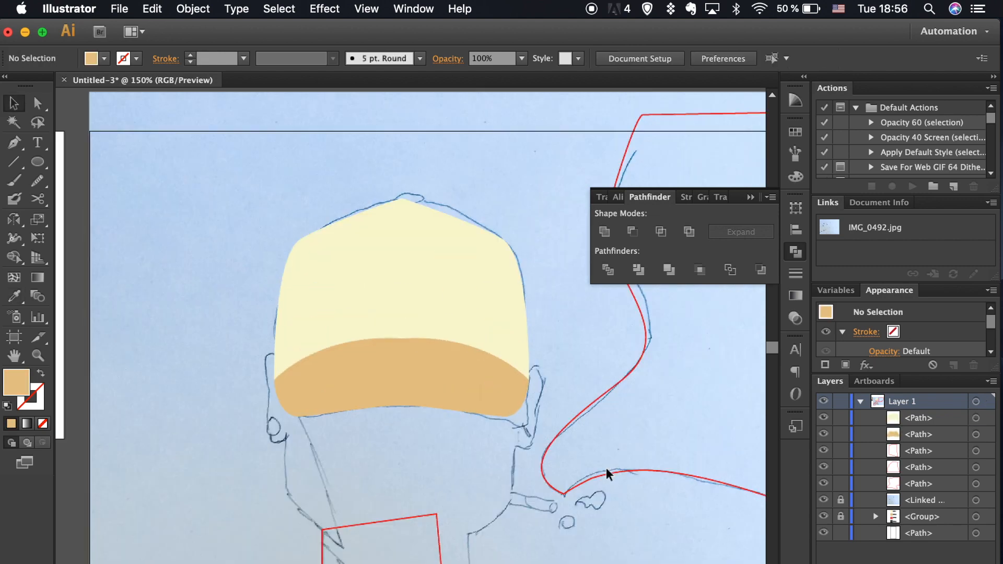
scroll(606, 468, "up", 3)
scroll(606, 468, "left", 3)
left_click(37, 162)
mouse_move(454, 243)
left_mouse_down()
mouse_move(487, 253)
mouse_move(470, 250)
left_mouse_up()
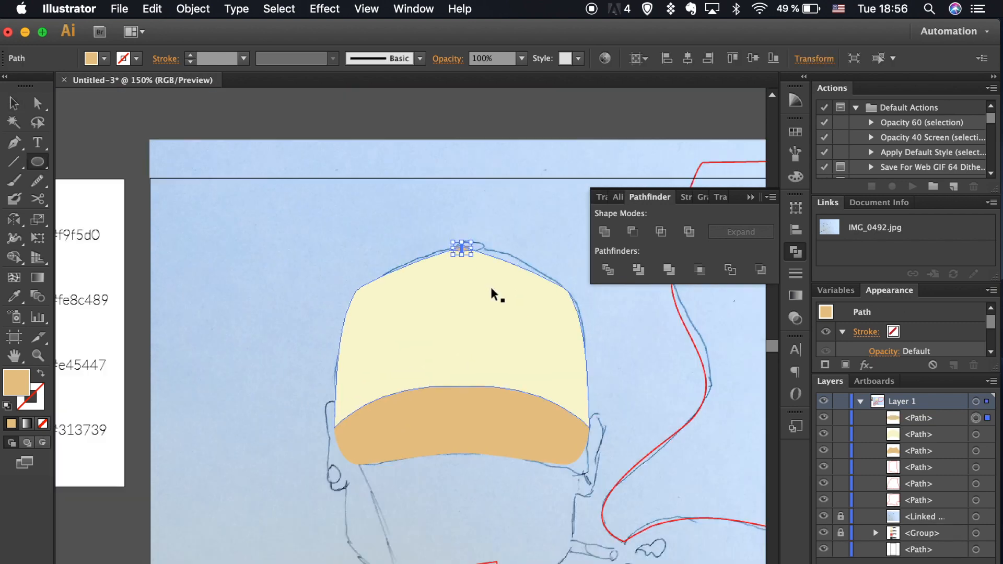
key("i")
scroll(209, 324, "up", 1)
scroll(209, 324, "left", 3)
left_click(73, 426)
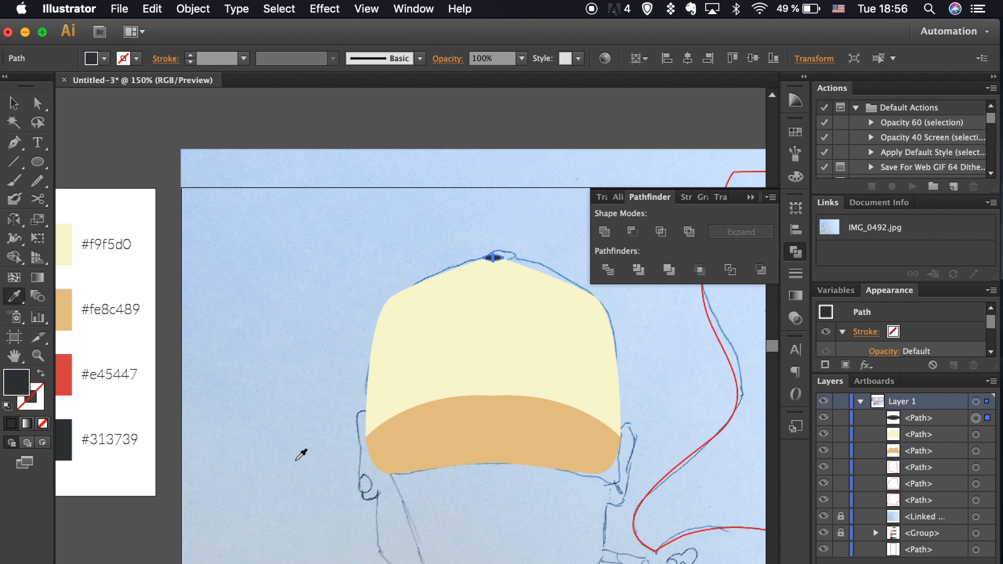
key("v")
left_click(295, 459)
- Start the face outline at the left earlobe and give it a bright red stroke with no fill
key("super+1")
key("super+equal")
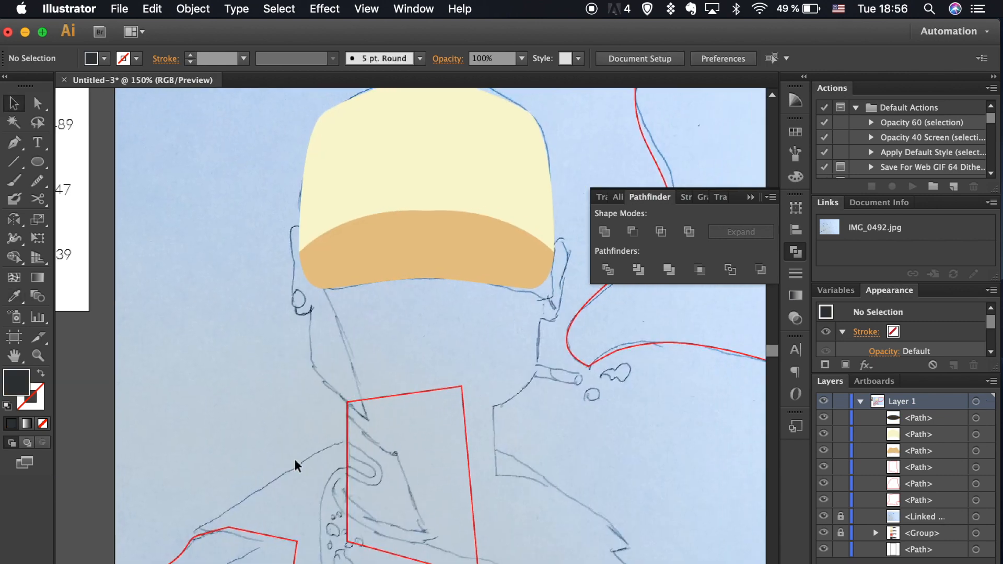
left_click(311, 308)
double_click(22, 387)
left_click_drag(779, 399, 782, 338)
left_click(752, 347)
left_click(929, 346)
left_click(42, 376)
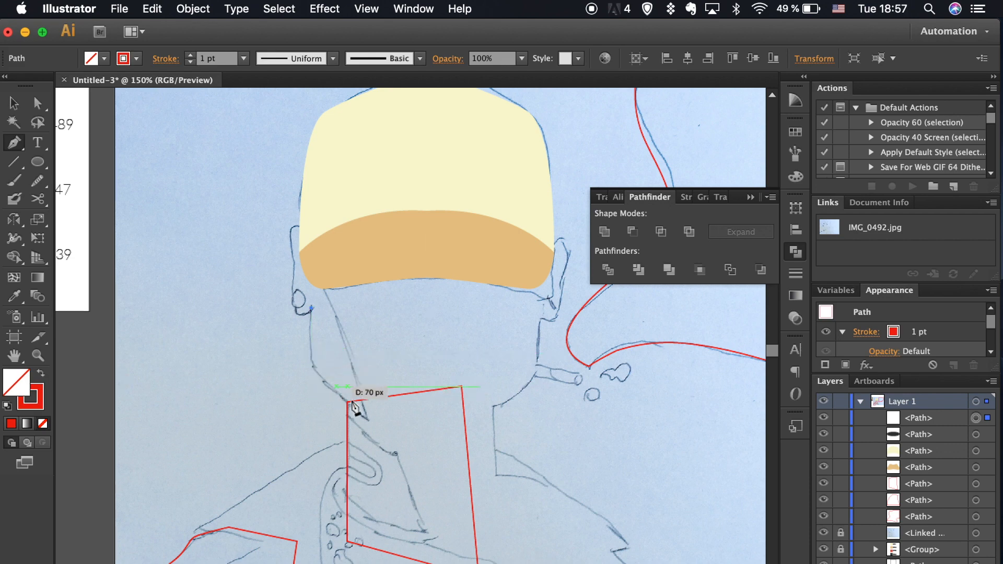
left_click_drag(426, 431, 446, 438)
key("super+z")
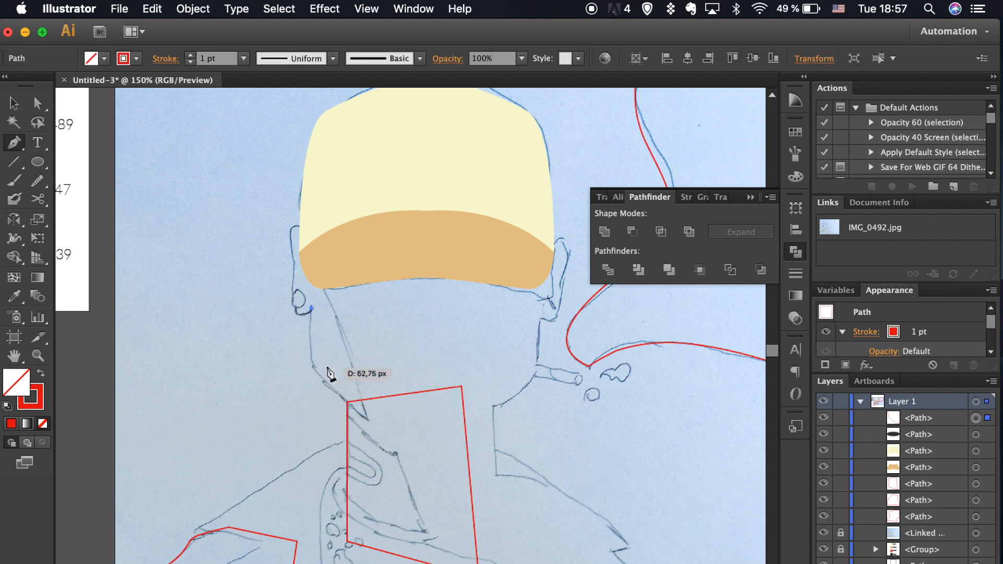
left_click_drag(387, 421, 384, 418)
key("super+z")
- Trace the left cheek from the earlobe to the jaw corner and continue with a curve to the bottom centre of the chin
key("super+equal")
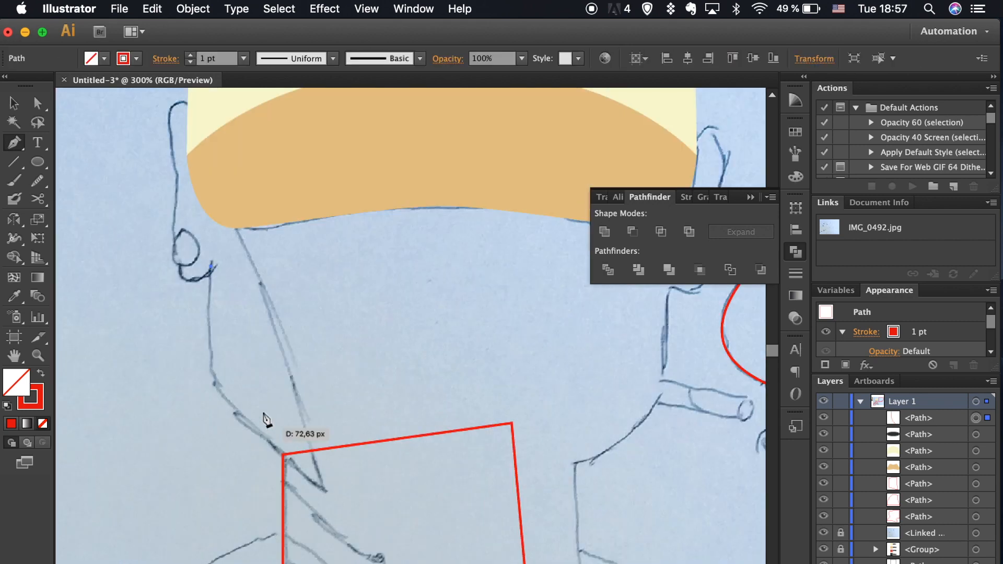
left_click(214, 383)
left_click(444, 525)
key("super+z")
left_click_drag(432, 525, 546, 528)
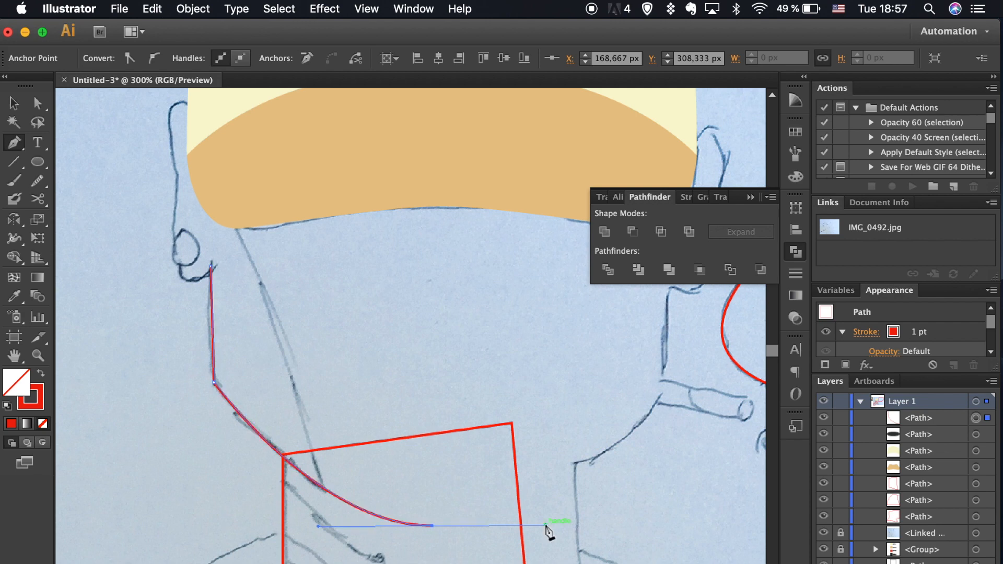
key("super+z")
left_click_drag(442, 522, 570, 523)
- Convert the left jaw corner to a smooth point and adjust its handles so the bend stays tight to the sketch
key("a")
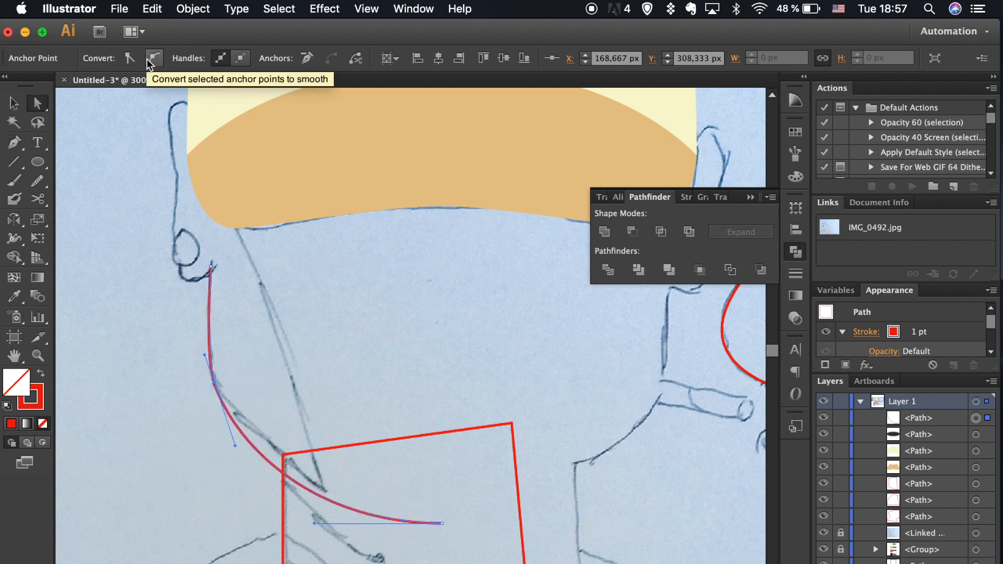
left_click_drag(14, 142, 105, 199)
left_click_drag(216, 387, 218, 396)
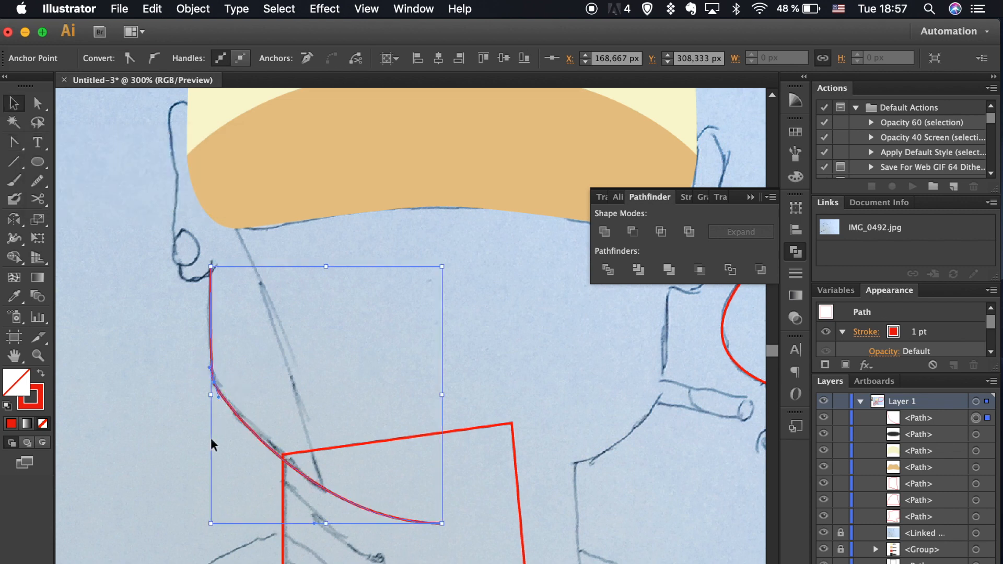
key("v")
left_click(211, 438)
- Move the top anchor of the left cheek line straight up so the line extends under the cap
key("super+minus")
key("super+minus")
scroll(211, 437, "up", 1)
key("a")
left_click(304, 322)
key("shift+Up")
key("shift+Up")
key("shift+Up")
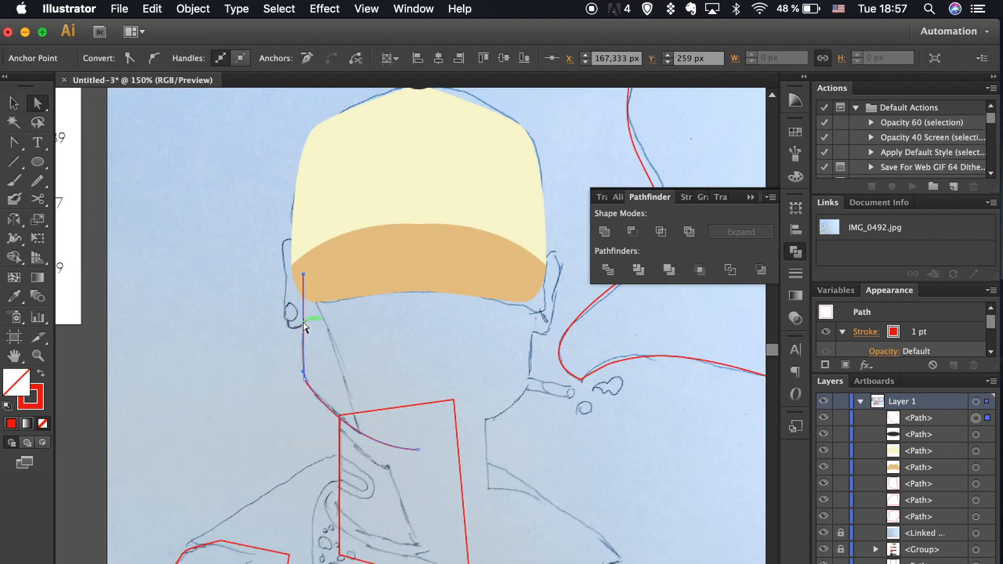
- Close the left face half with straight edges up the centre line and across the cap, and fill it red without stroke
left_click(420, 453)
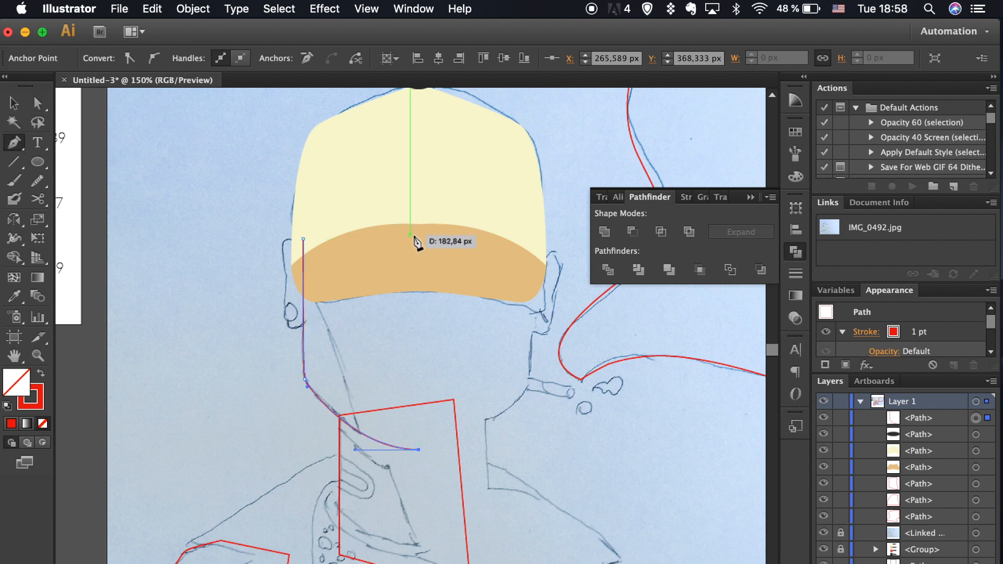
left_click(419, 240)
left_click(303, 240)
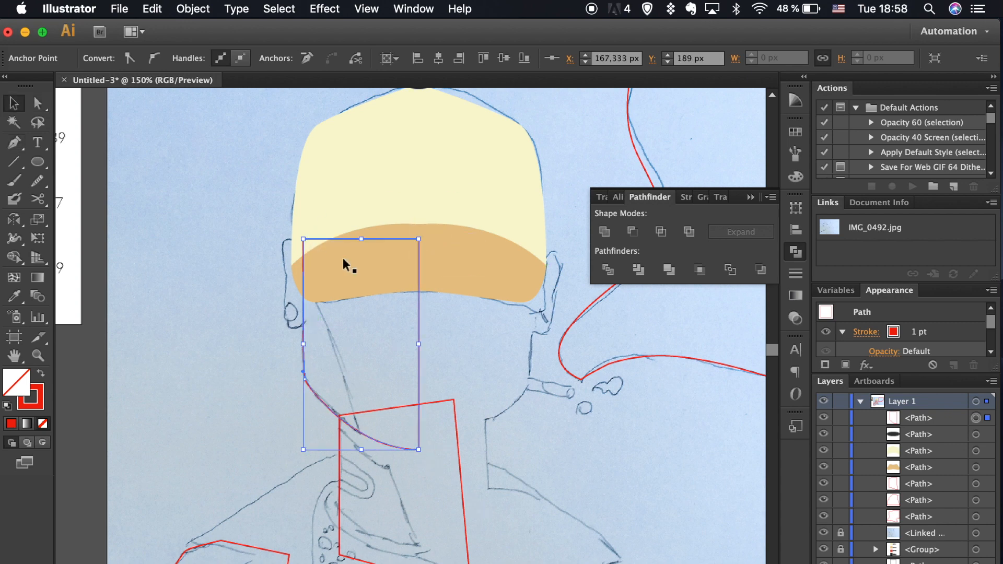
key("v")
key("shift+x")
right_click(346, 332)
mouse_move(386, 530)
left_click(525, 532)
key("Return")
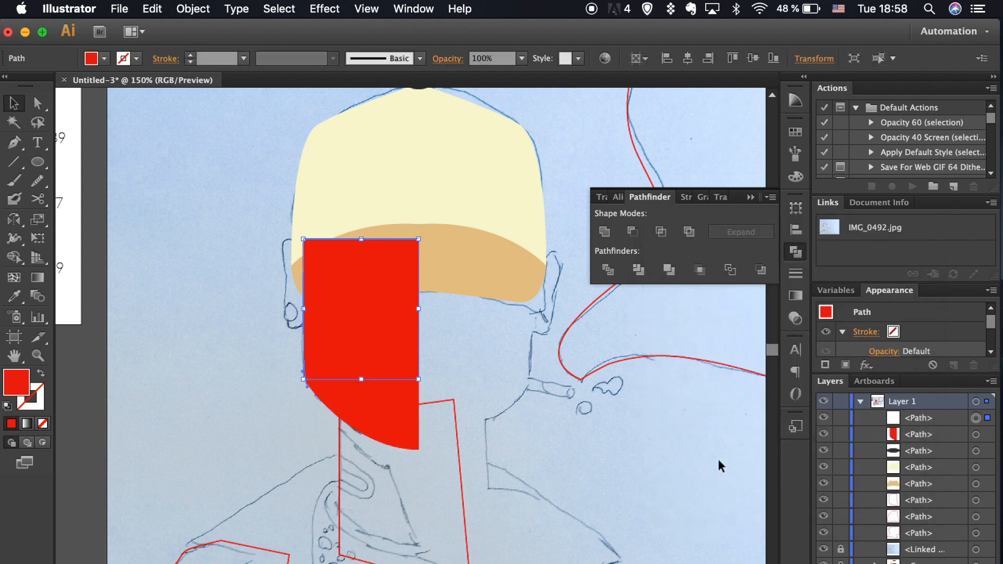
left_click(490, 409)
key("super+z")
key("super+z")
right_click(373, 342)
mouse_move(437, 539)
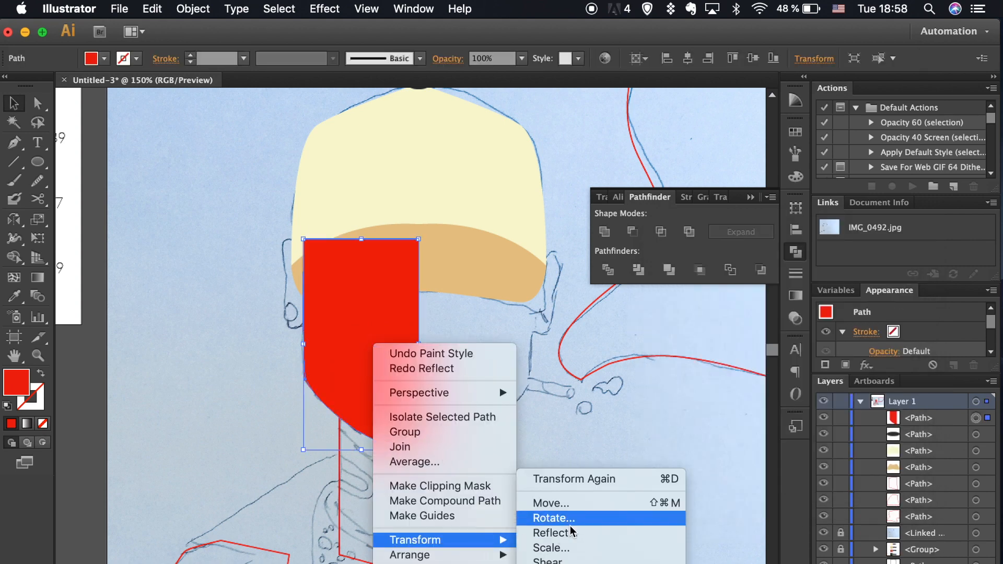
left_click(571, 517)
left_click(791, 493)
- Create a copy of the left face half reflected across the vertical axis and place it as the right half
scroll(355, 224, "down", 5)
right_click(341, 209)
mouse_move(461, 407)
left_click(550, 461)
left_click(700, 464)
left_click_drag(417, 237, 436, 238)
left_click(330, 221, "shift")
left_click(348, 362)
- Try to unite the two face halves and ungroup the result
left_click(367, 313)
left_click(444, 292, "shift")
left_click(606, 235)
left_click(465, 406)
scroll(466, 406, "up", 3)
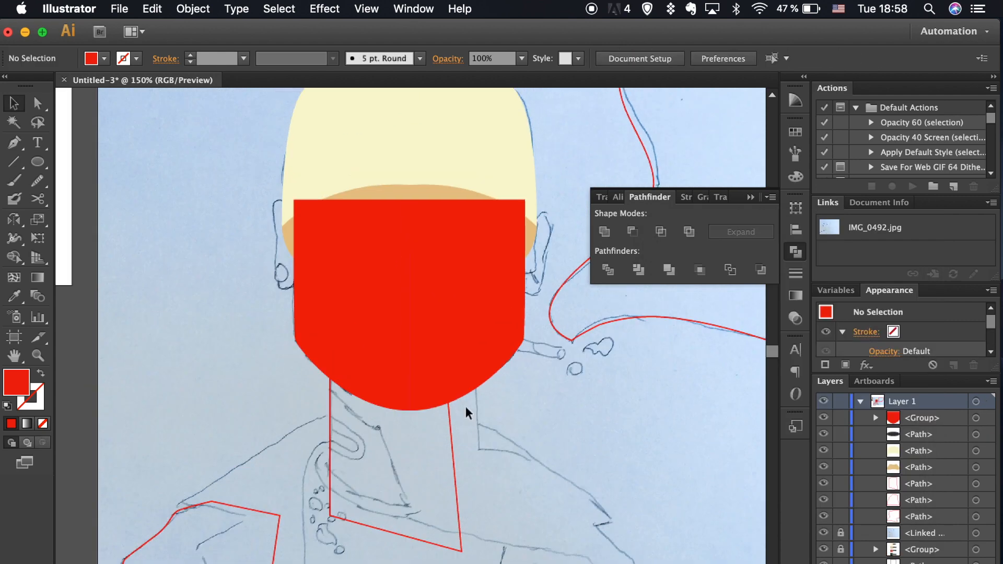
left_click(384, 319)
key("super+shift+g")
- Nudge the right face half to close the centre seam and unite both halves into a single face shape
left_click(475, 390)
mouse_move(463, 340)
left_mouse_down()
mouse_move(480, 343)
mouse_move(462, 343)
left_mouse_up()
left_click(390, 333, "shift")
left_click(605, 232)
key("super+shift+a")
- Switch the face shape to a red outline without fill and send it backward behind the cap pieces
left_click(454, 349)
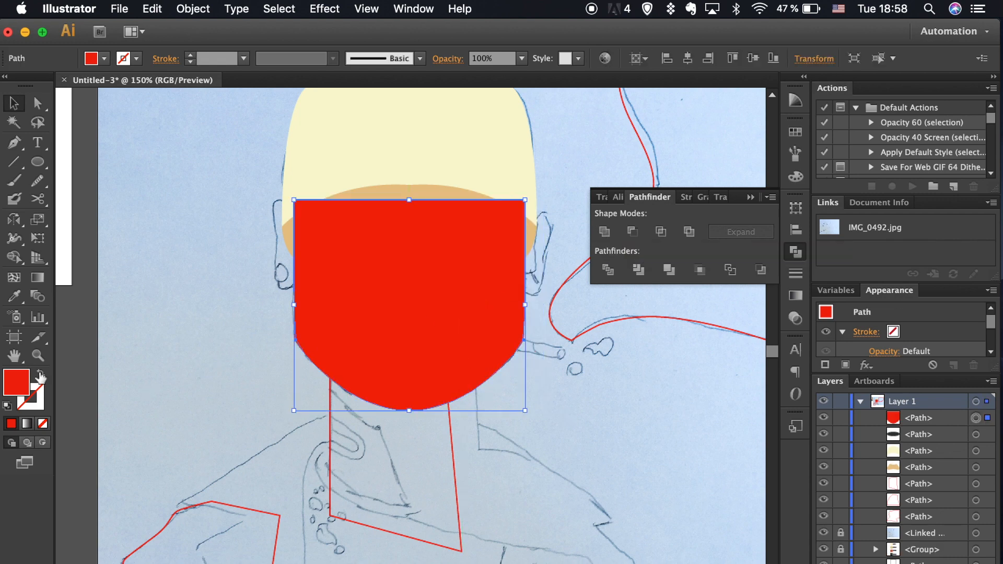
key("shift+x")
key("super+[")
key("super+[")
key("super+[")
key("super+[")
left_click(486, 470)
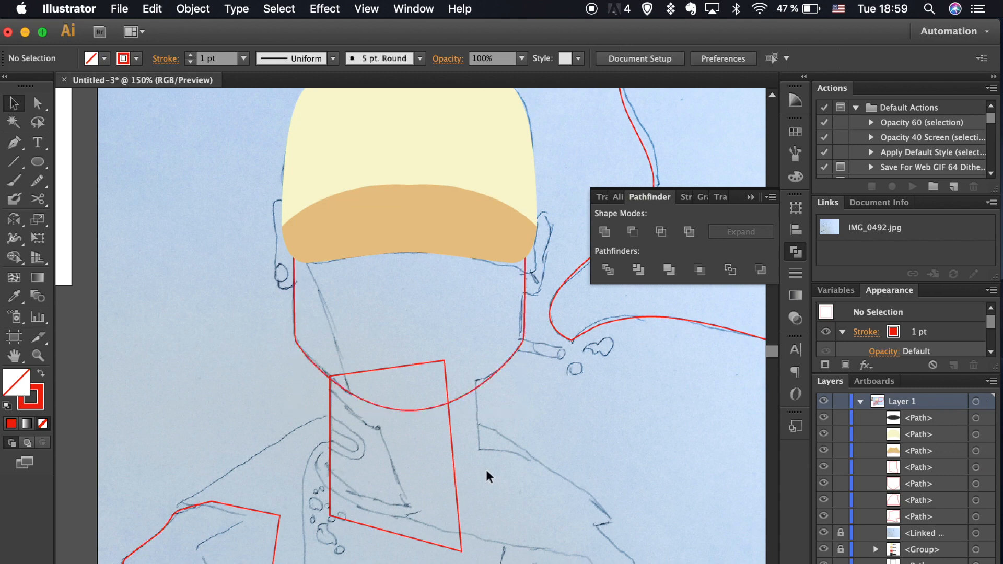
- Trace the left ear as a closed path reaching under the cap and fill it solid red without stroke
key("super+equal")
key("p")
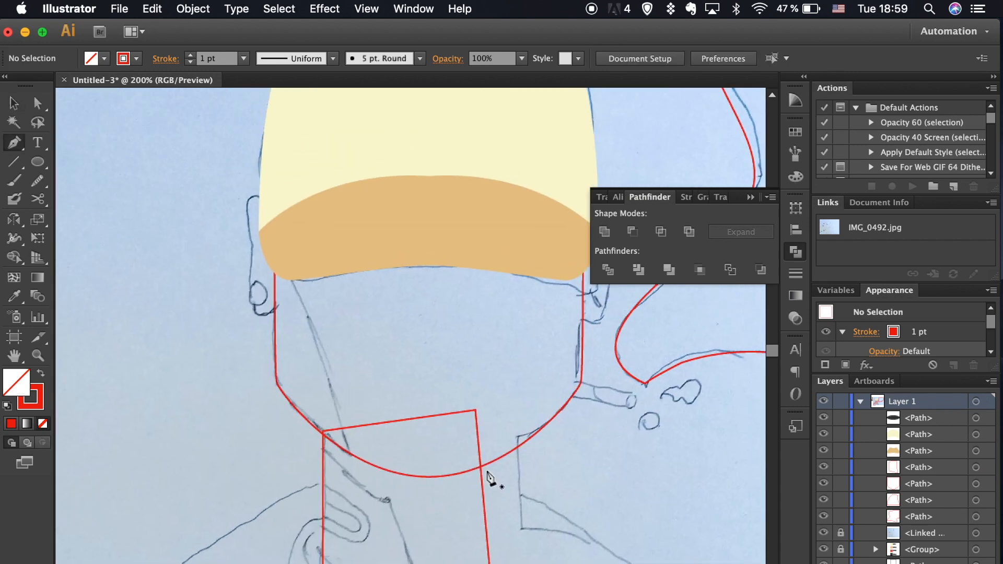
left_click(271, 211)
left_click_drag(252, 195, 243, 201)
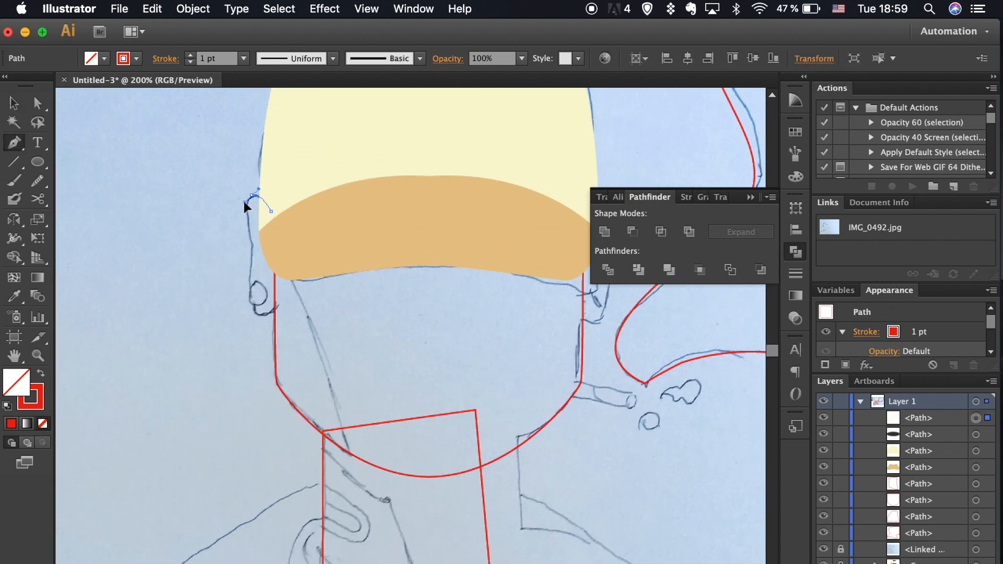
left_click_drag(252, 258, 252, 263)
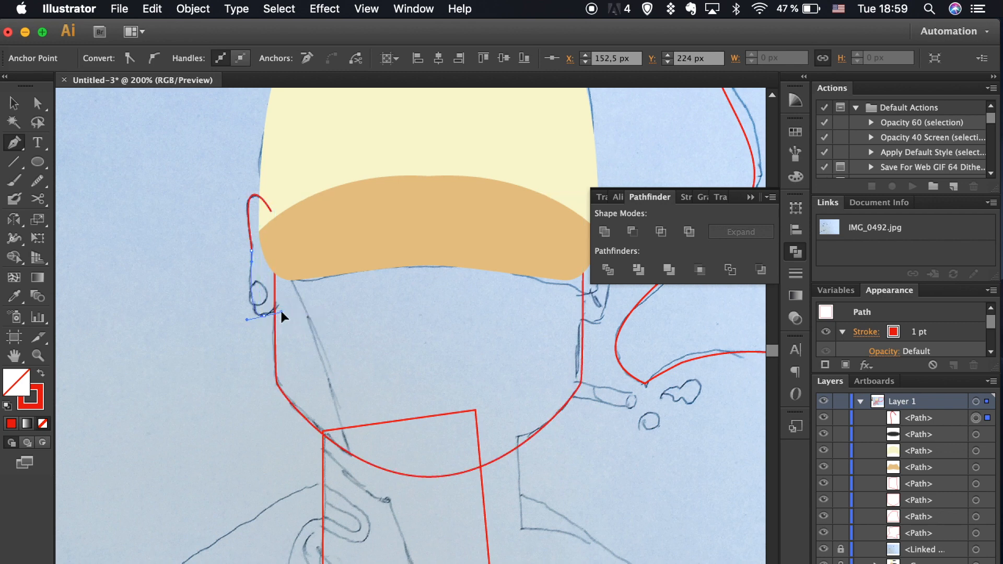
left_click_drag(280, 310, 293, 295)
key("v")
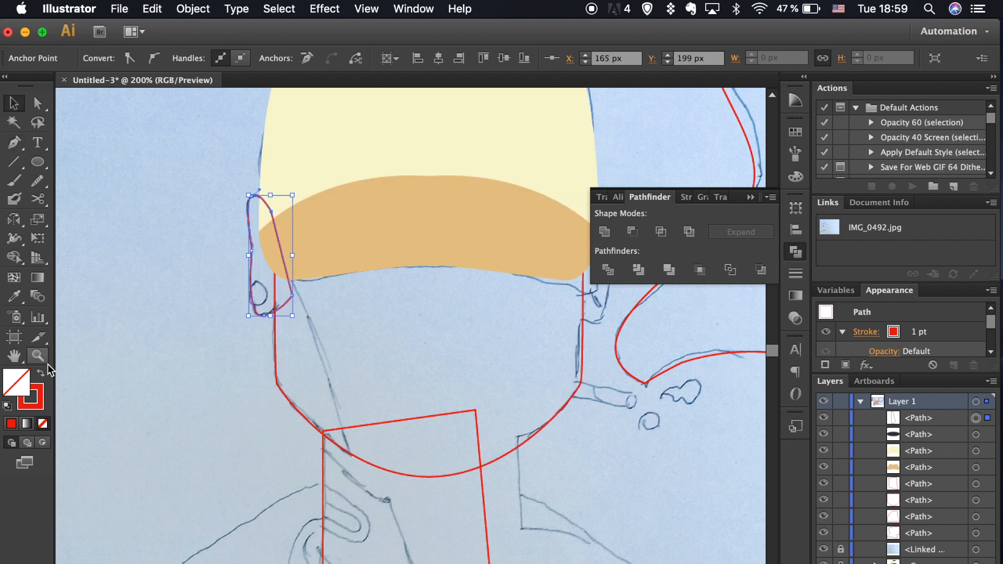
left_click(41, 373)
left_click(183, 359)
- Create a mirrored copy of the left ear and place it on the right side of the head
right_click(263, 295)
left_click(261, 239)
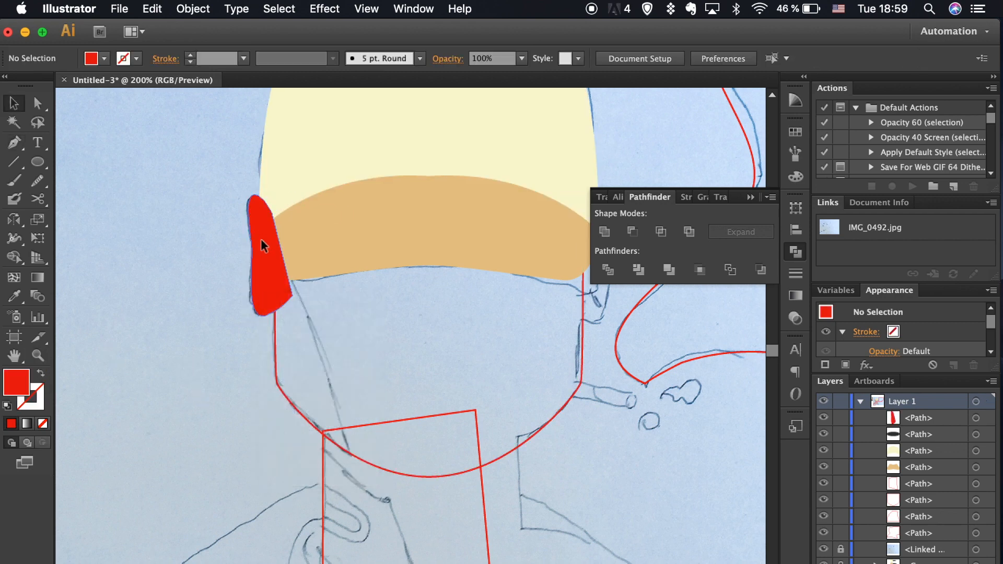
right_click(278, 255)
left_click(461, 510)
left_click(726, 462)
scroll(157, 271, "right", 5)
left_click_drag(157, 270, 476, 284)
left_click(486, 346)
- Switch both ears to a red outline without fill
left_click(162, 290)
left_click(494, 287, "shift")
left_click(46, 376)
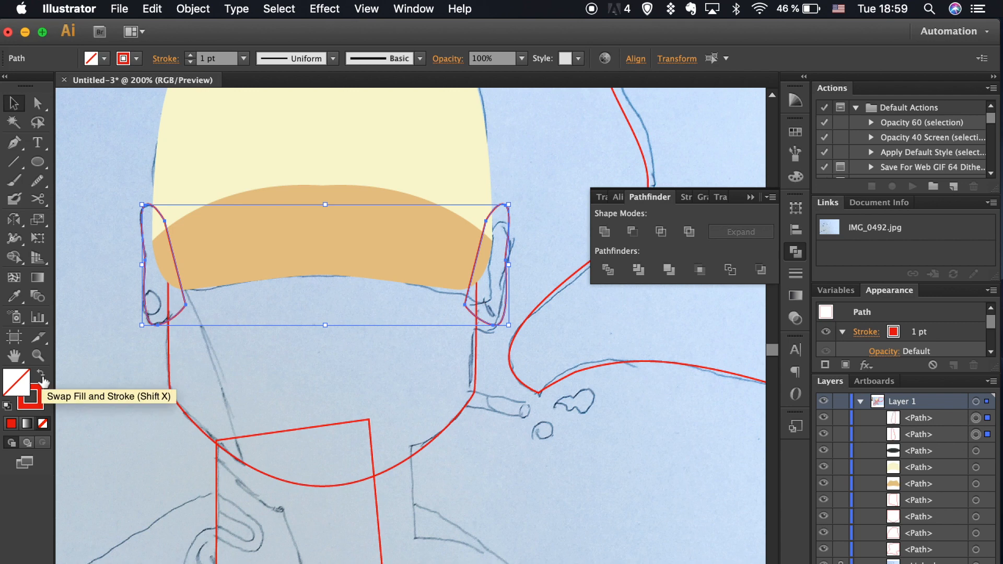
- Trace the torso outline as a closed path over both shoulders, the jagged sleeve edges and the base of the sketch
left_click(464, 524)
key("super+minus")
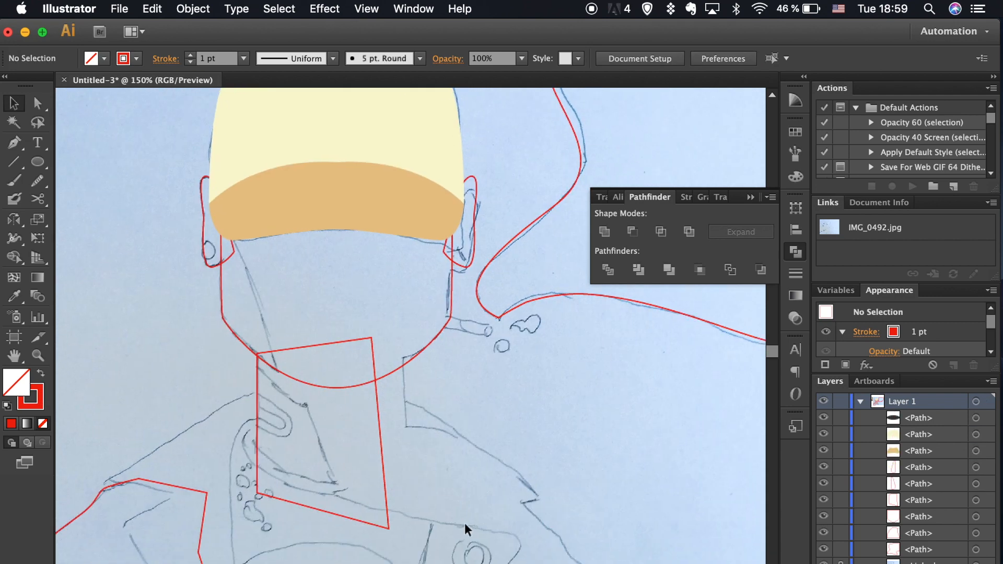
scroll(464, 523, "down", 5)
key("p")
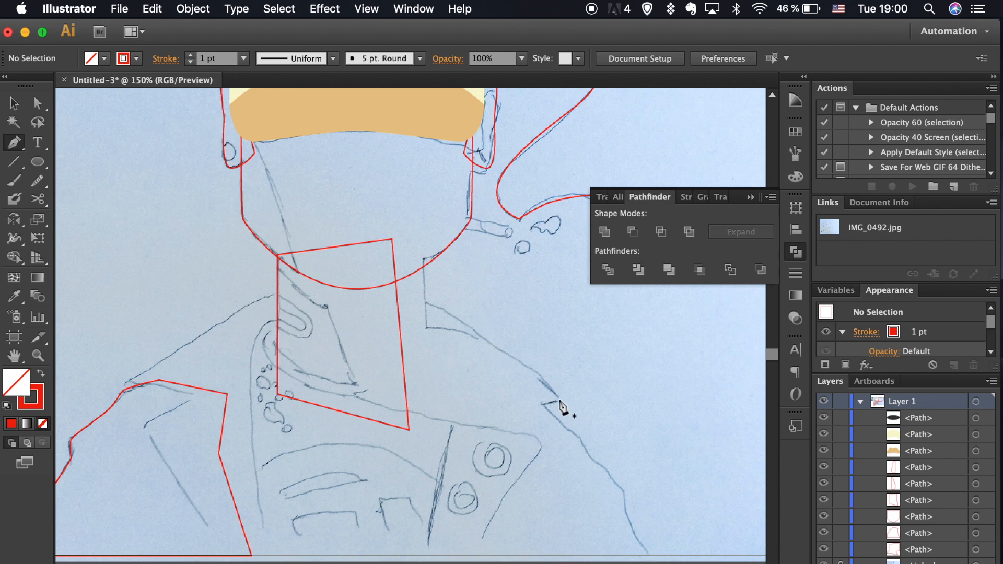
left_click(649, 555)
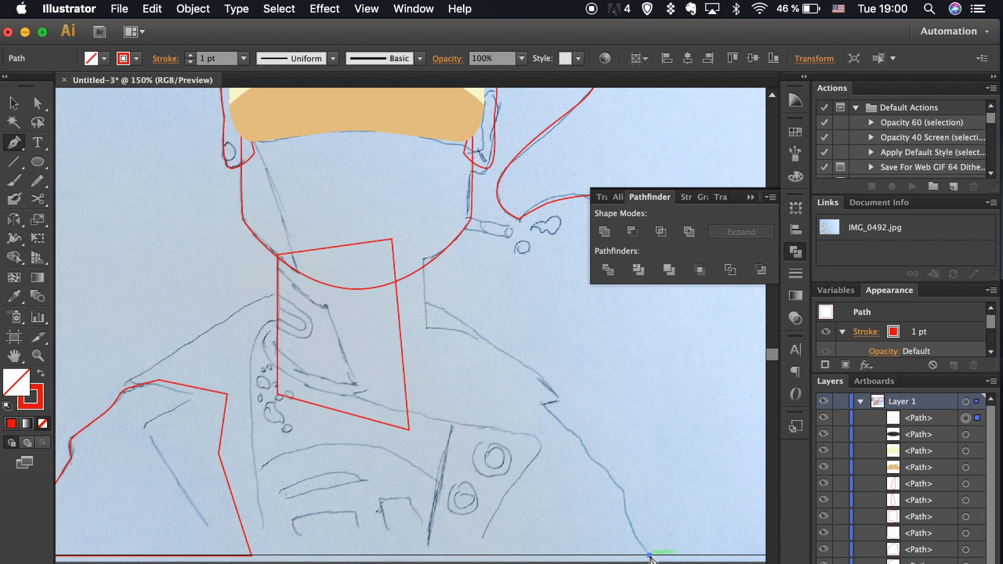
left_click_drag(626, 509, 589, 459)
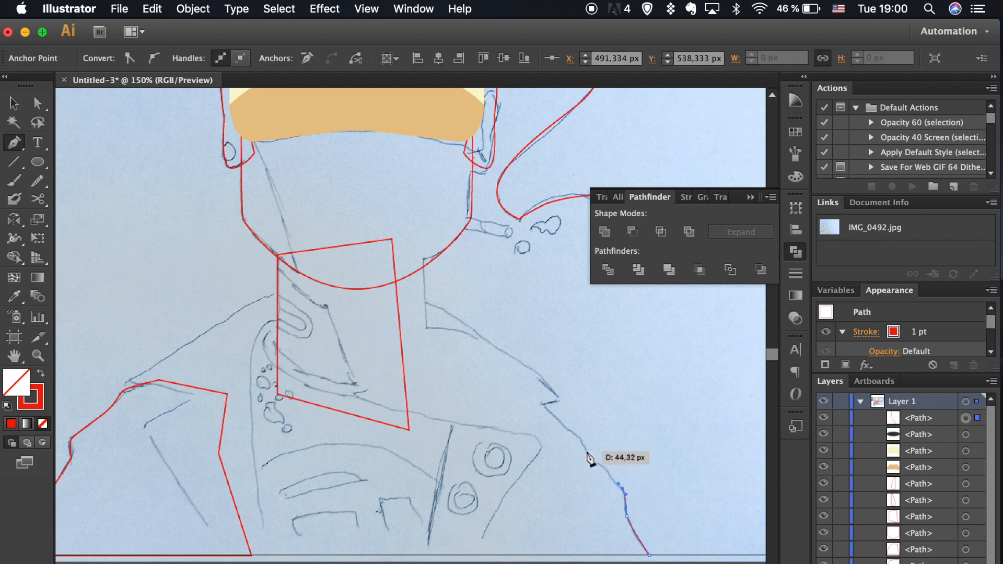
left_click(581, 438)
left_click(542, 403)
left_click(560, 400)
left_click_drag(269, 290, 231, 293)
left_click(127, 380)
left_click(144, 425)
left_click(226, 554)
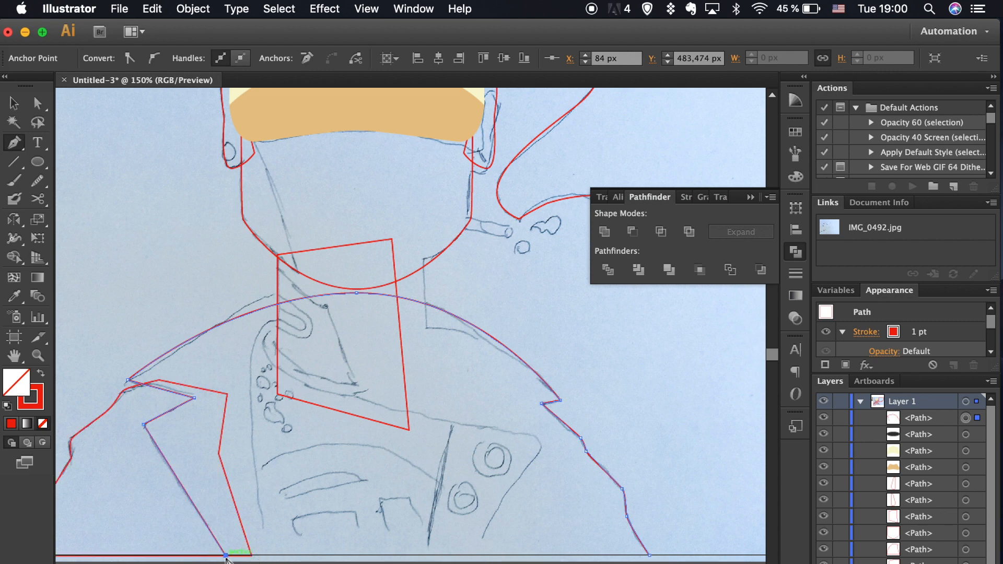
left_click(649, 554)
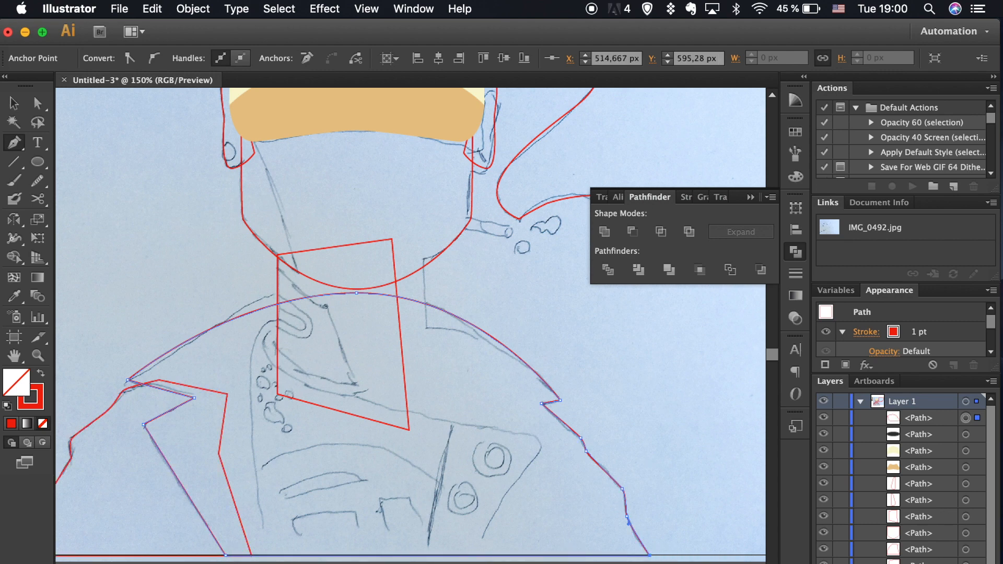
key("v")
key("super+shift+a")
- Draw a curved collar line across the right shoulder, divide the torso outline with it and separate the resulting pieces
scroll(411, 325, "down", 2)
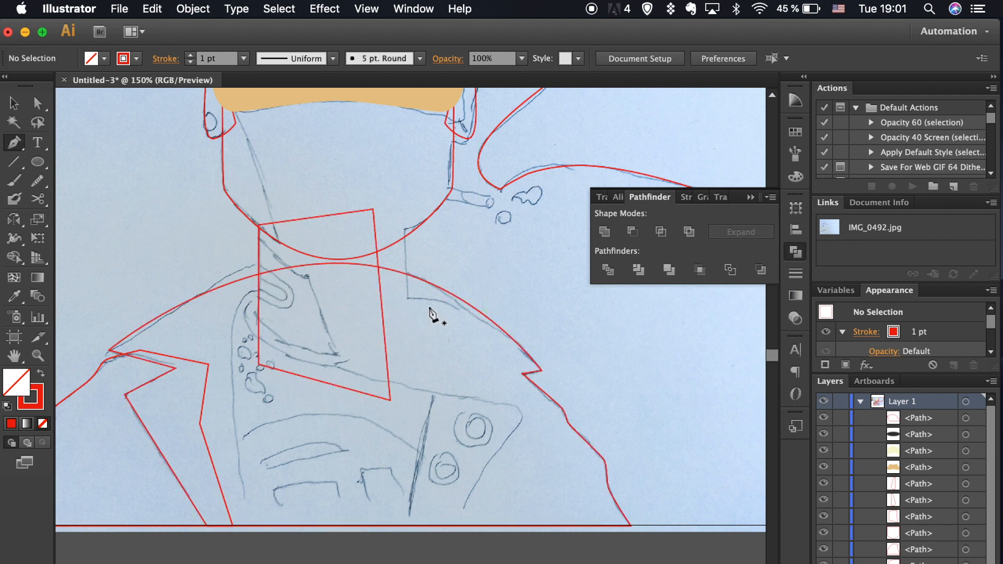
left_click(507, 324)
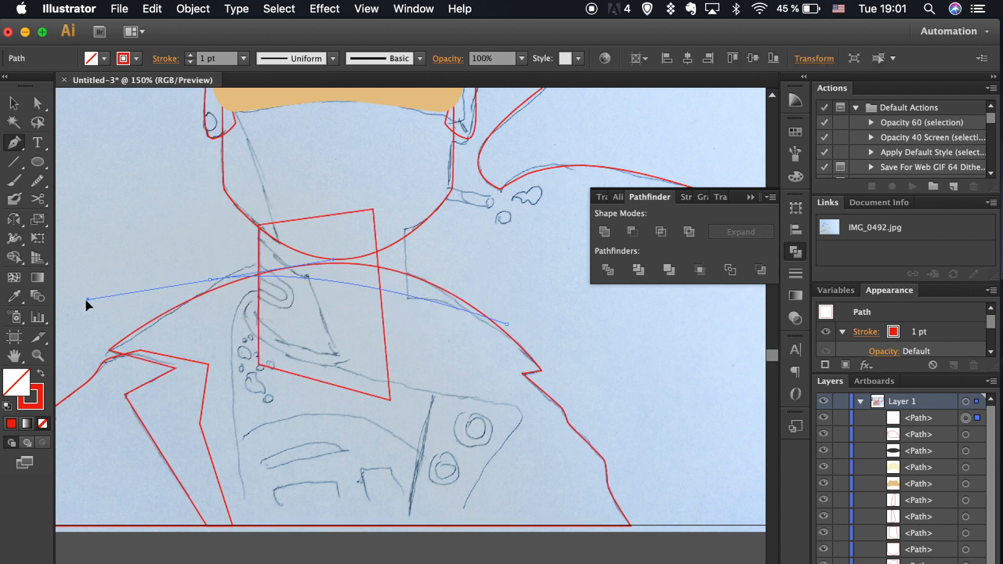
scroll(71, 328, "left", 4)
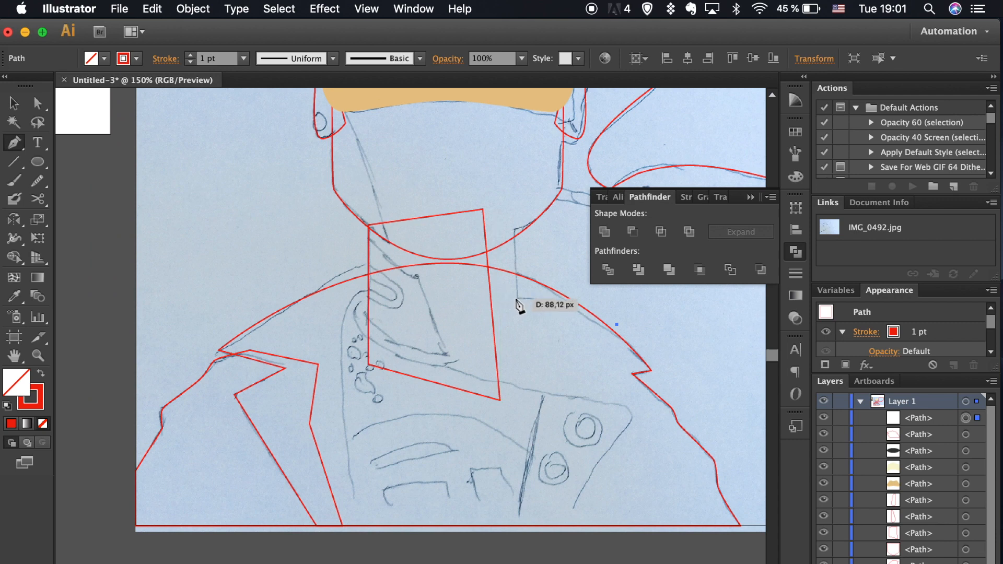
left_click_drag(479, 303, 469, 300)
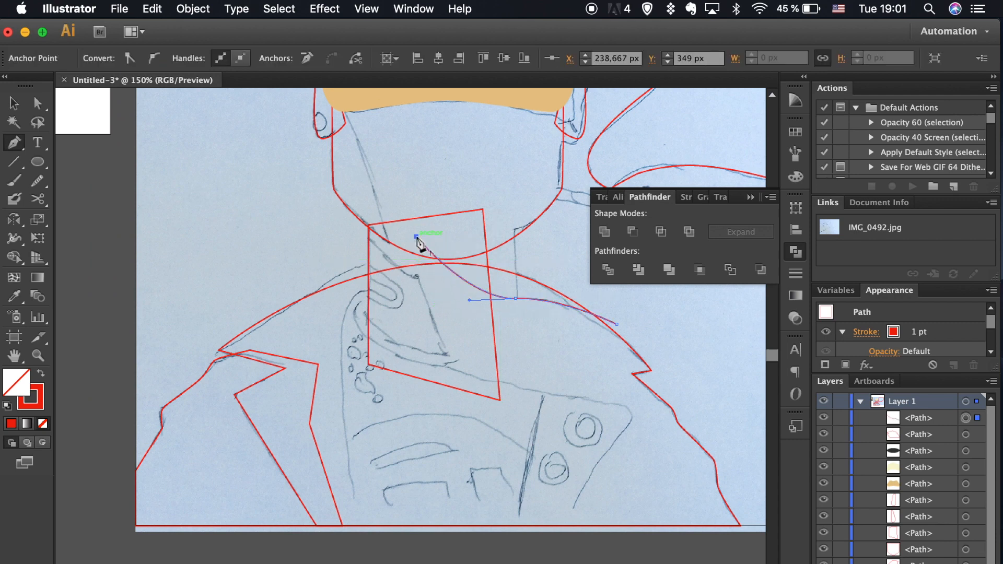
left_click(631, 331, "shift+super")
left_click(608, 270)
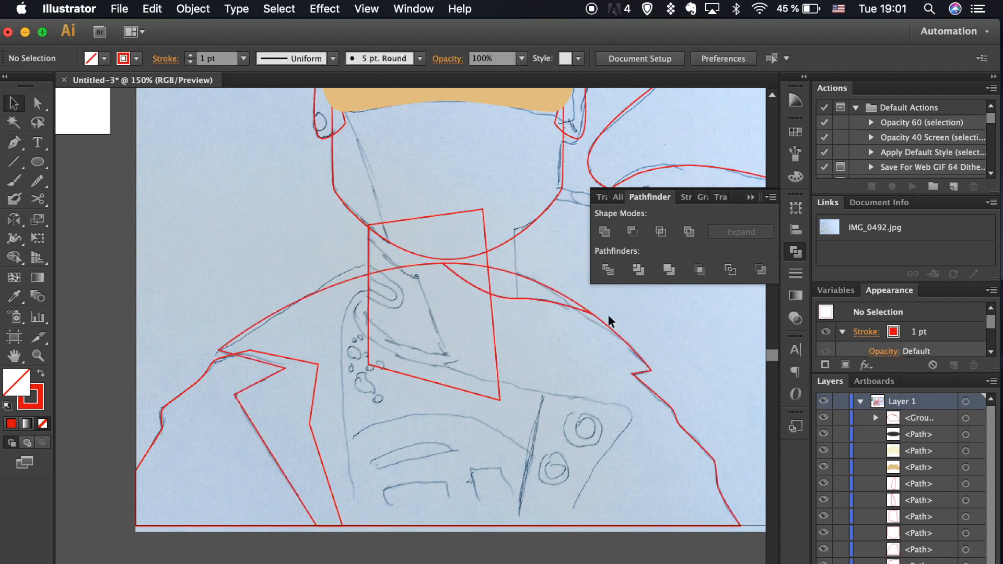
left_click(578, 307)
left_click(577, 306)
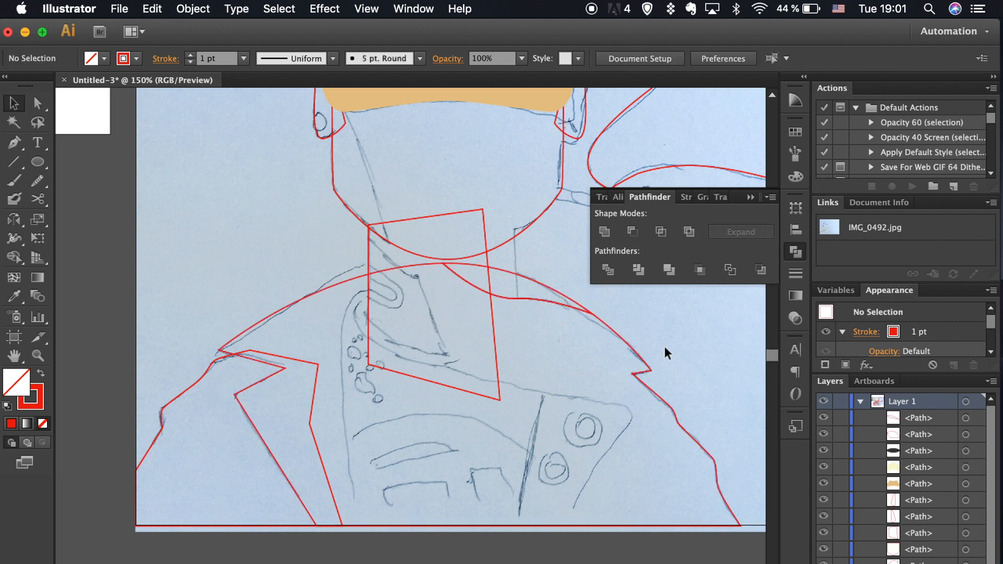
- Delete the skewed neck shape and draw a closed straight-sided rectangle for the neck beneath the face
scroll(663, 344, "down", 2)
scroll(663, 343, "right", 2)
left_click(403, 337)
key("Delete")
key("p")
left_click(322, 157)
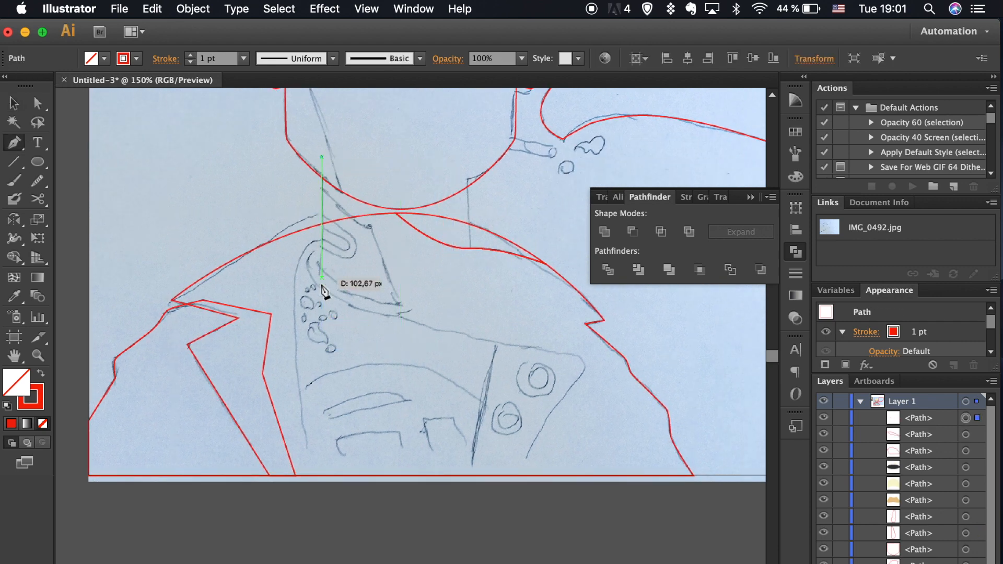
left_click(322, 317)
left_click(481, 320)
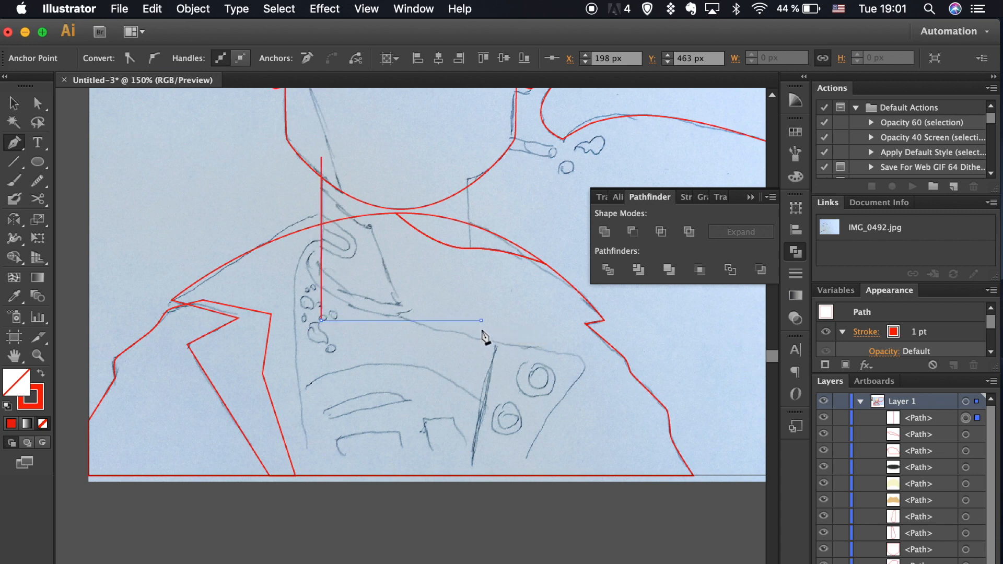
left_click(480, 157)
left_click(321, 157)
- Narrow the neck rectangle by moving its two right corner points inward to the sketched neck edge
key("a")
left_click(481, 157)
left_click(480, 319, "shift")
left_click_drag(480, 320, 467, 320)
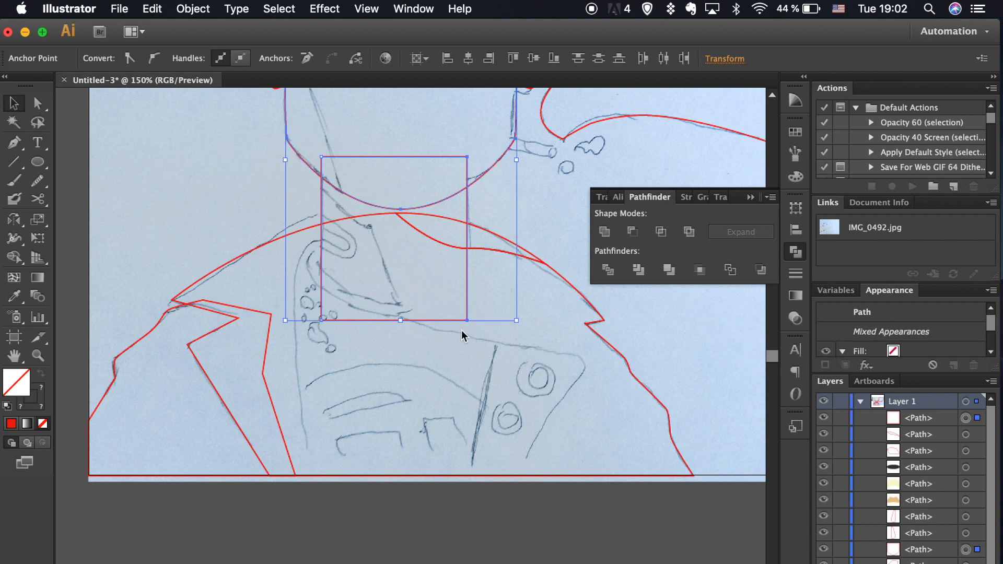
- Centre the neck rectangle horizontally on the face shape and widen it slightly on both sides
key("v")
left_click(437, 327)
left_click(433, 319)
left_click(403, 209, "shift")
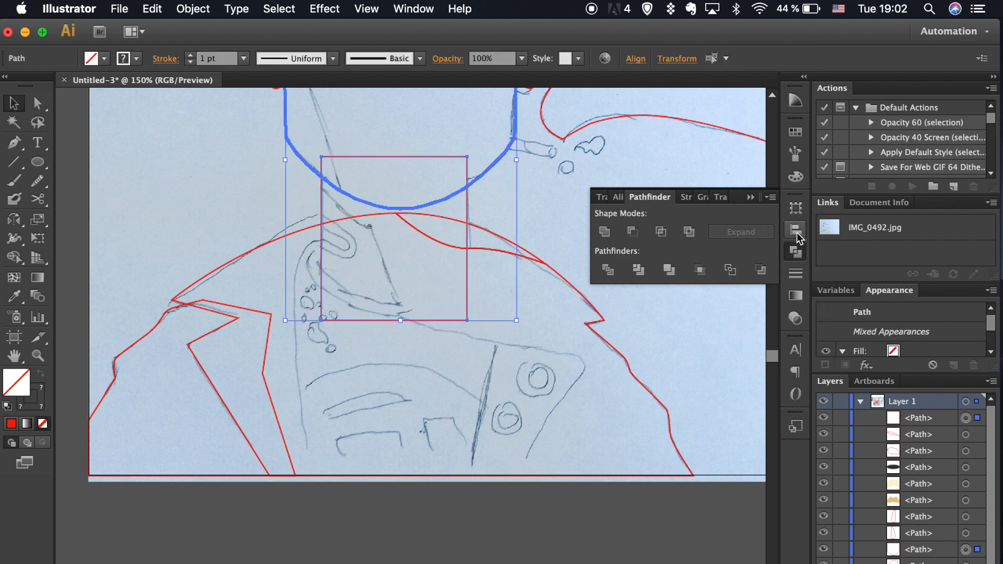
left_click(796, 231)
left_click(406, 397)
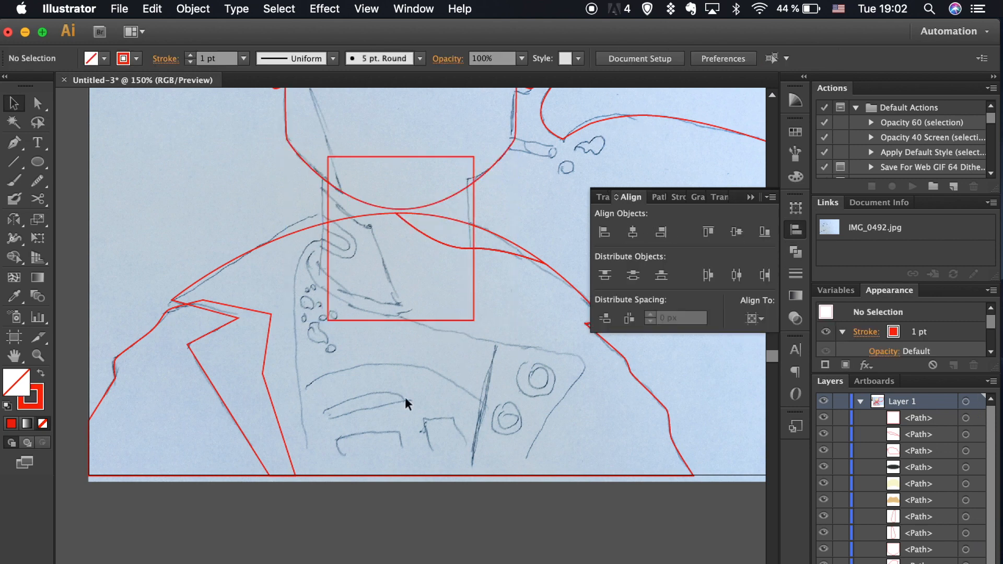
left_click(474, 241)
left_click_drag(474, 238, 480, 238)
left_click(537, 225)
- Draw a diagonal shadow line down the left side of the face and place a copy of it across the neck
scroll(537, 217, "up", 5)
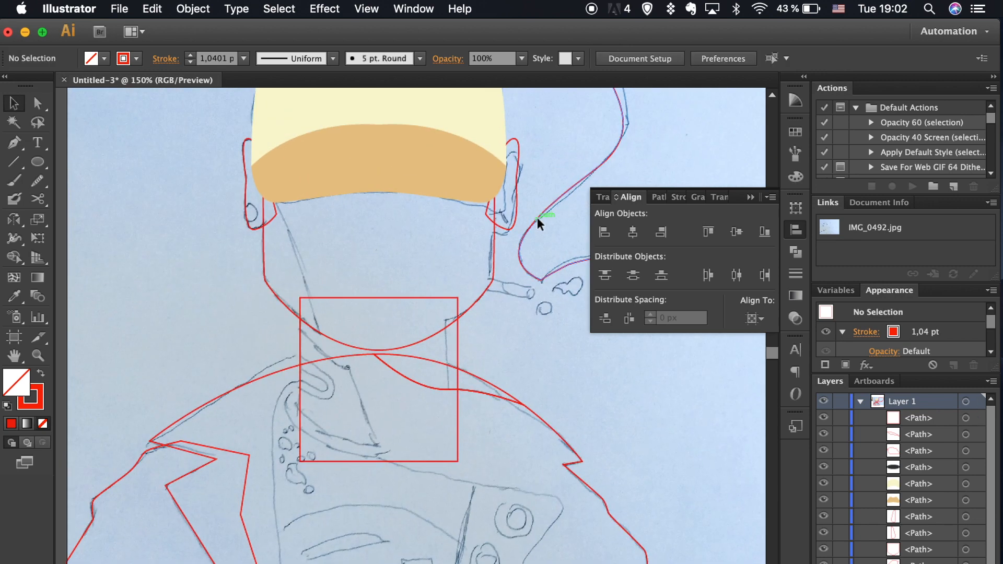
scroll(474, 227, "down", 1)
key("p")
left_click(243, 108)
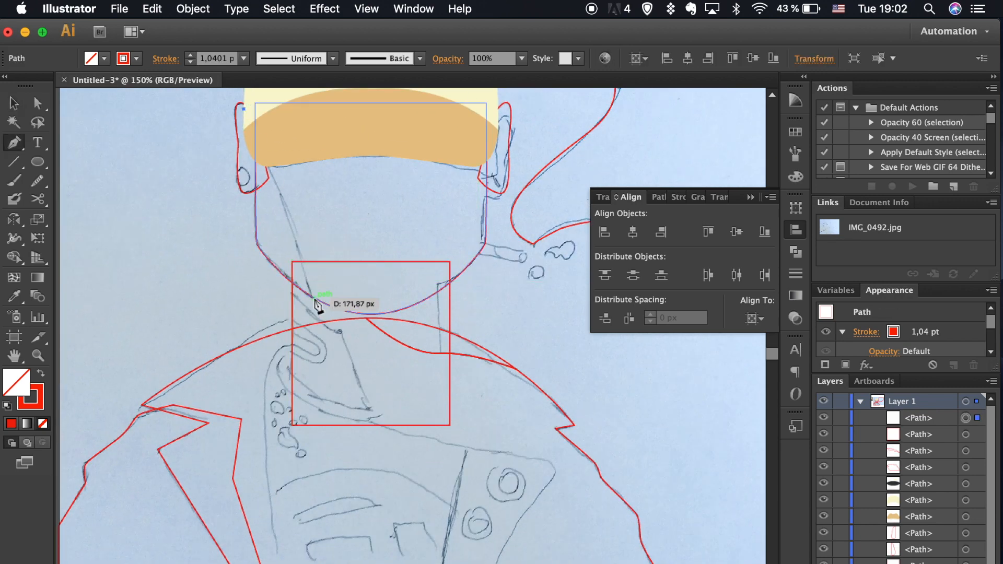
left_click(337, 349)
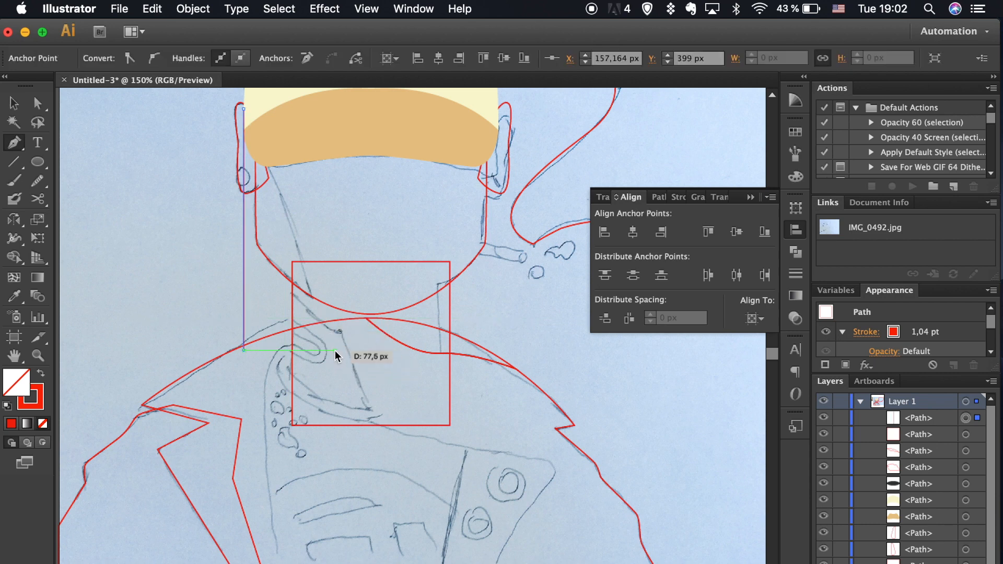
key("v")
left_click_drag(337, 349, 323, 316)
- Divide the face shape along the diagonal line and separate the resulting pieces
left_click(295, 216)
left_click(422, 303, "shift")
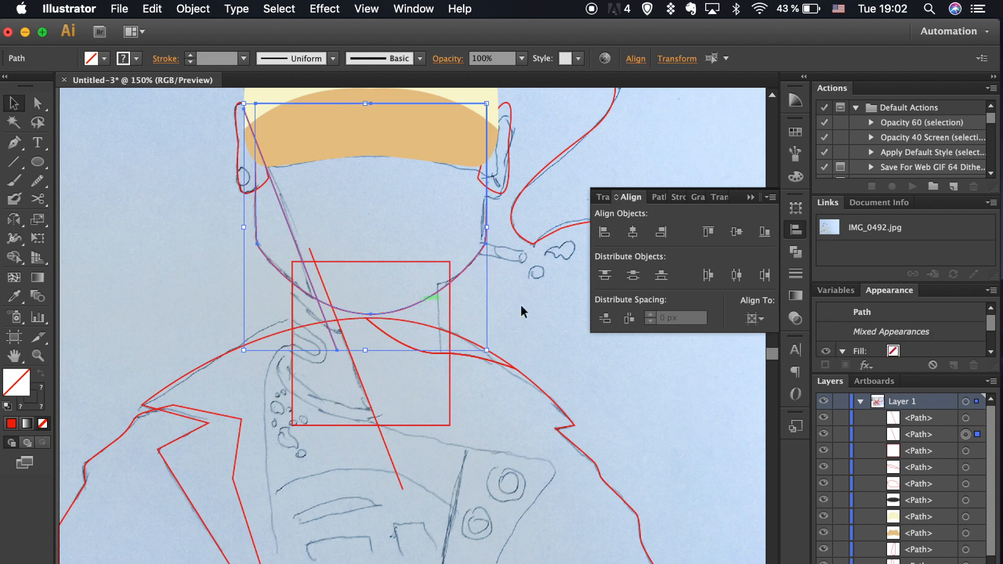
left_click(797, 253)
left_click(606, 271)
left_click(580, 393)
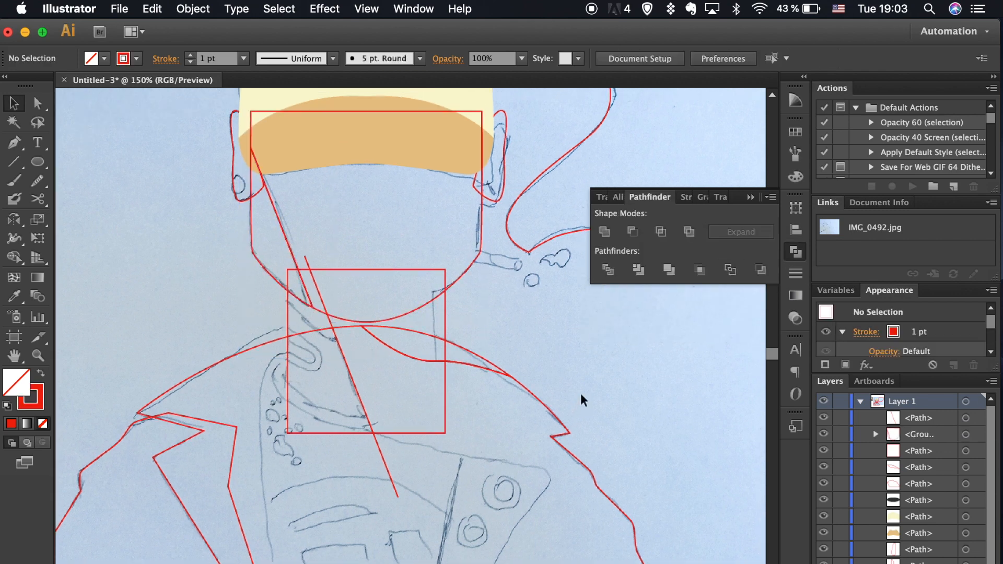
scroll(580, 393, "up", 2)
left_click(433, 318)
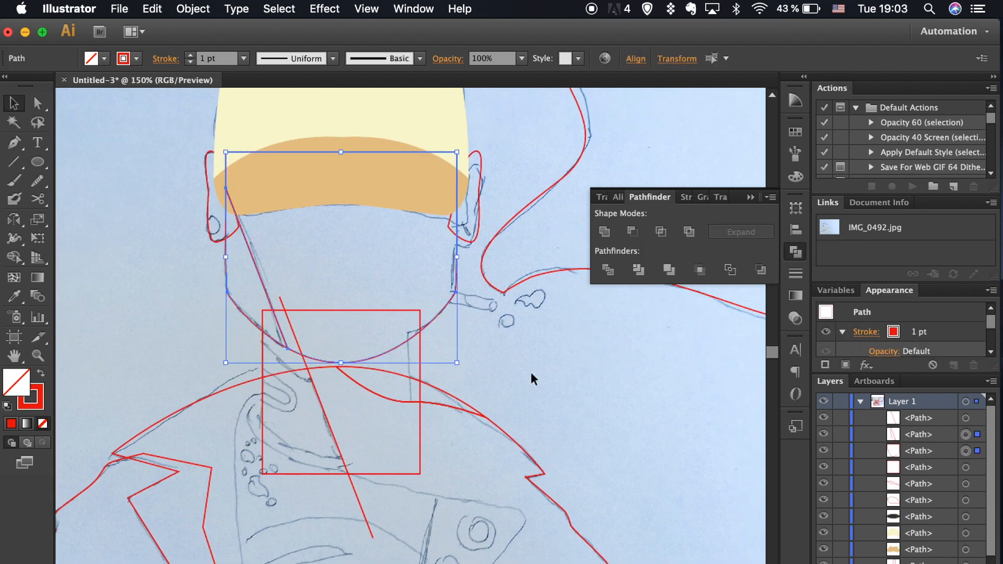
left_click(530, 372)
- Fill the larger face piece with the dark palette colour #313739 and send it backward
key("super+minus")
key("super+minus")
left_click(419, 334)
key("i")
left_click(183, 274)
key("super+bracketleft")
key("super+bracketleft")
- Fill the narrow left slice of the face with the red palette colour #e45447
key("v")
left_click(330, 325)
left_click(333, 326)
key("i")
left_click(182, 245)
key("v")
left_click(265, 381)
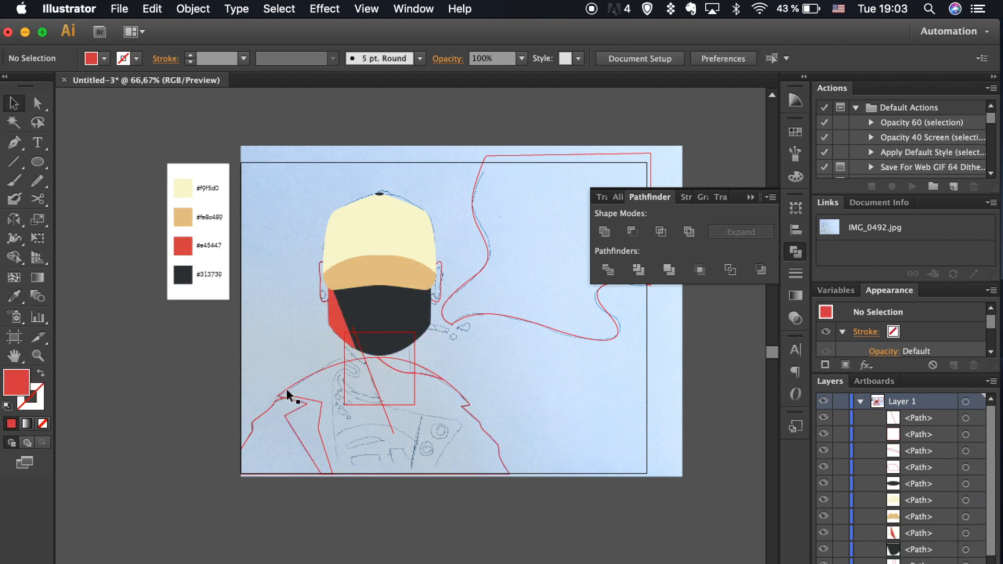
- Trace the right lapel from the neck base past the pointed corner to below the artboard, extending the path up the neck's left side
key("super+plus")
key("super+plus")
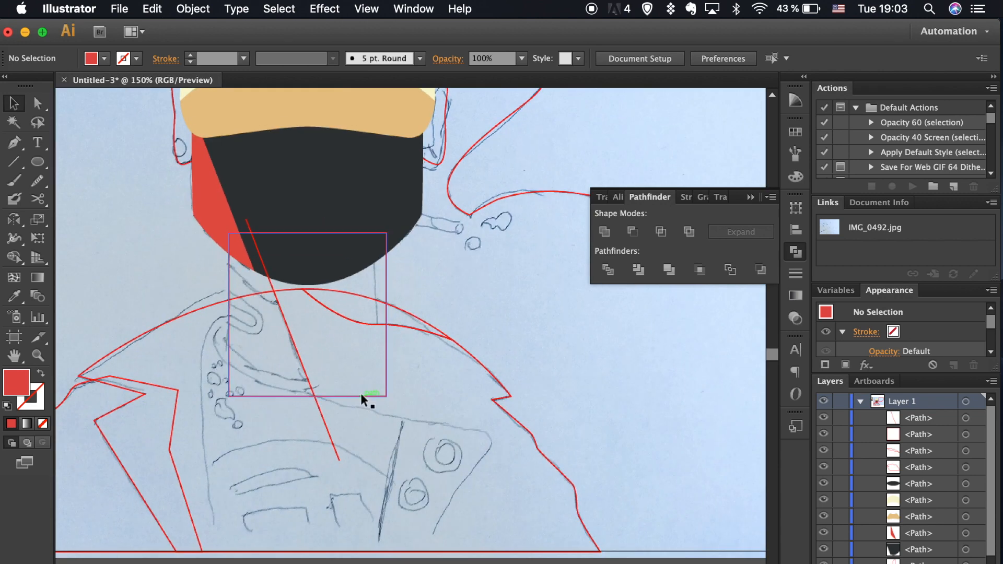
key("p")
left_click(314, 396)
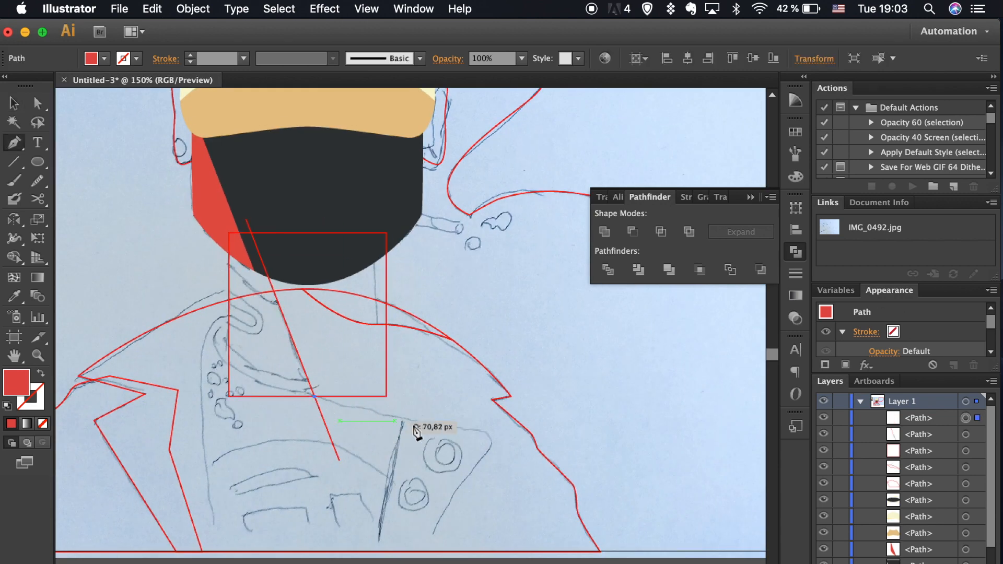
left_click_drag(483, 432, 517, 433)
left_click(492, 443)
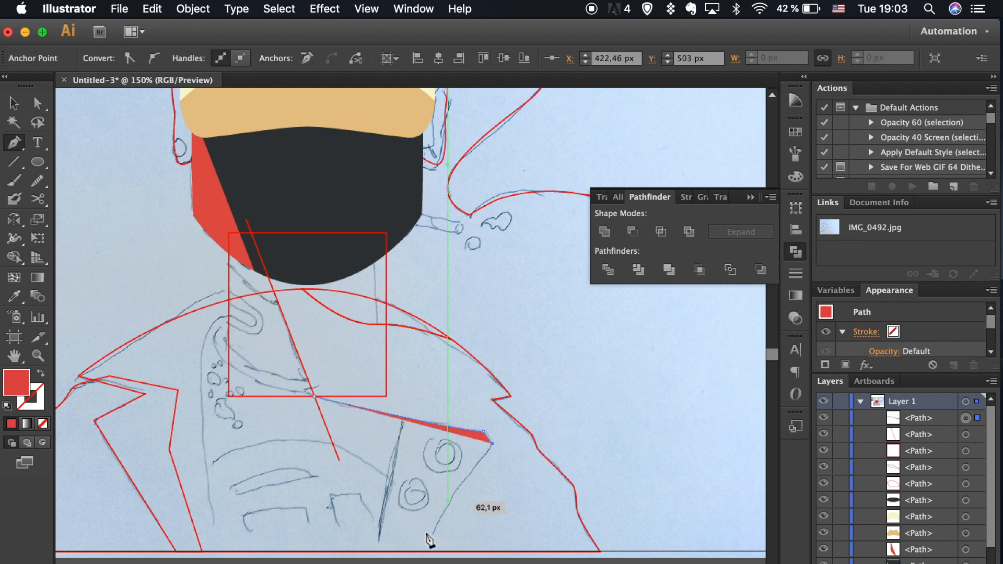
left_click(418, 560)
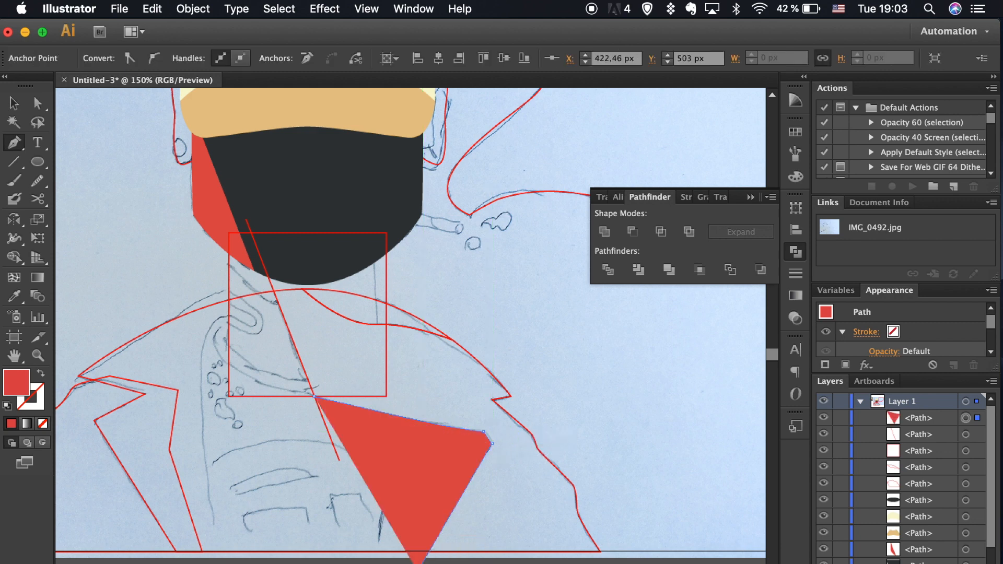
left_click(314, 398)
left_click(246, 271)
key("v")
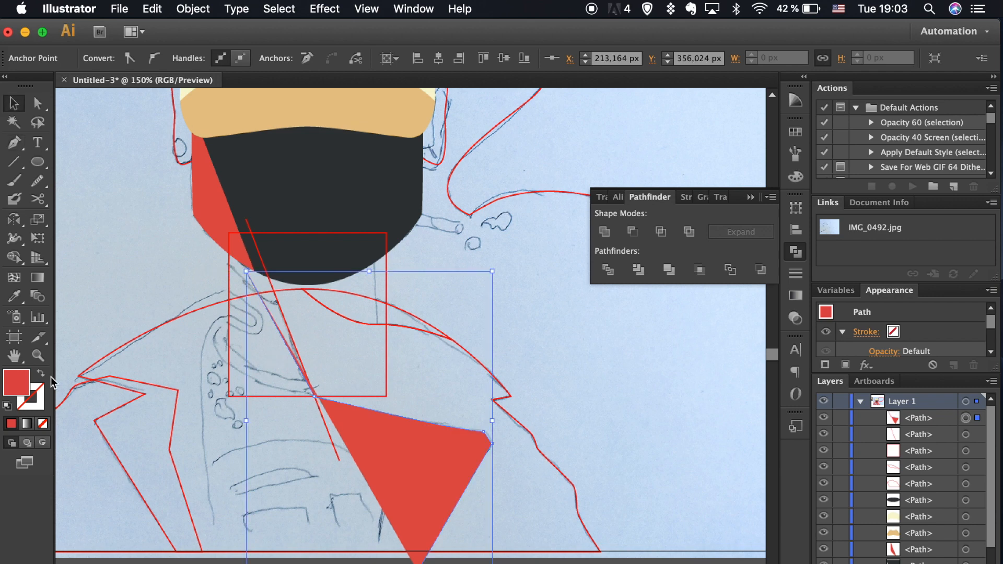
- Switch the lapel path to a red outline without fill and divide the torso outline with it
key("shift+x")
left_click(524, 424, "shift")
key("ctrl+g")
left_click(633, 408)
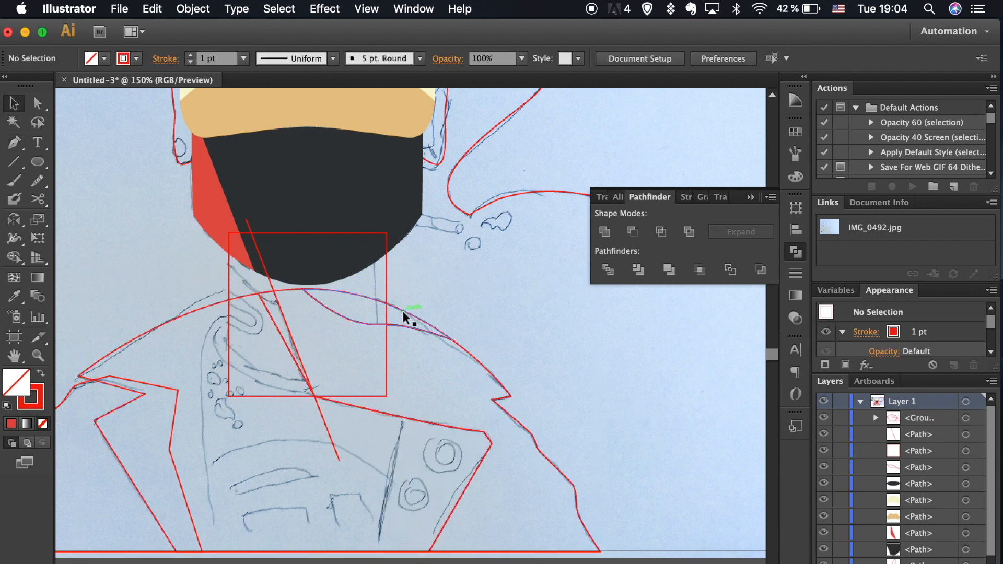
- Fill the curved collar piece on the right shoulder with the palette red
left_click(402, 311)
key("i")
left_click(222, 215)
key("v")
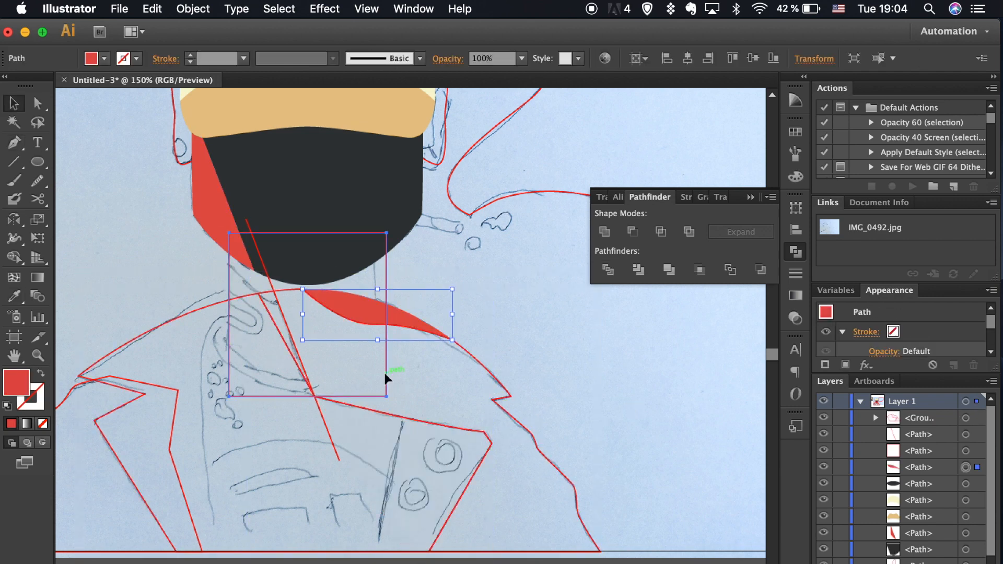
- Divide the neck rectangle along its diagonal line and fill the right piece with the dark face colour
left_click(384, 371)
left_click(292, 340, "shift")
left_click(607, 270)
left_click(526, 340)
left_click(387, 382)
key("i")
left_click(396, 215)
key("a")
left_click(508, 333)
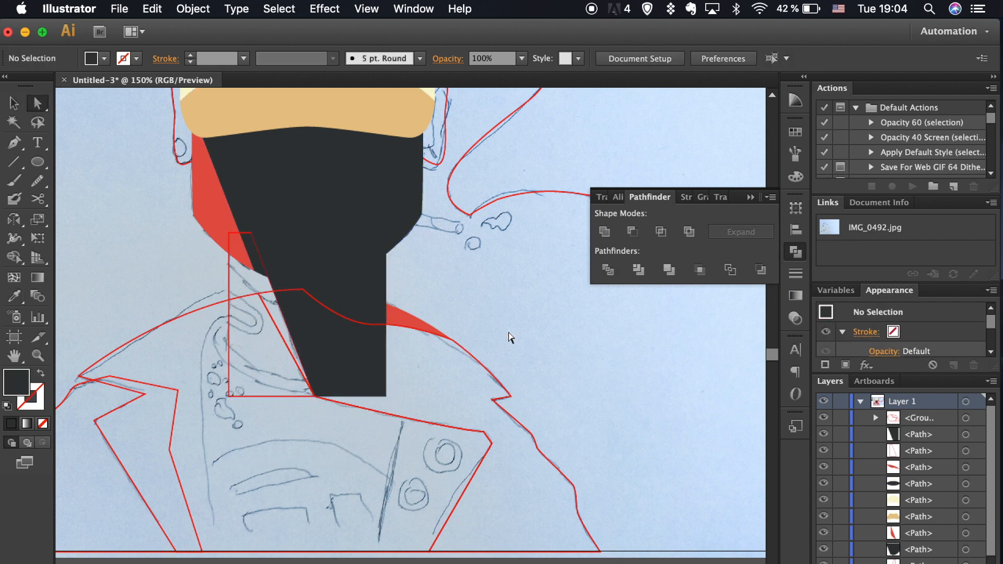
- Draw a short chin-shadow curve across the left part of the neck, ending at the diagonal edge
key("super+equal")
scroll(511, 337, "left", 5)
scroll(510, 338, "up", 3)
key("p")
left_click(382, 378)
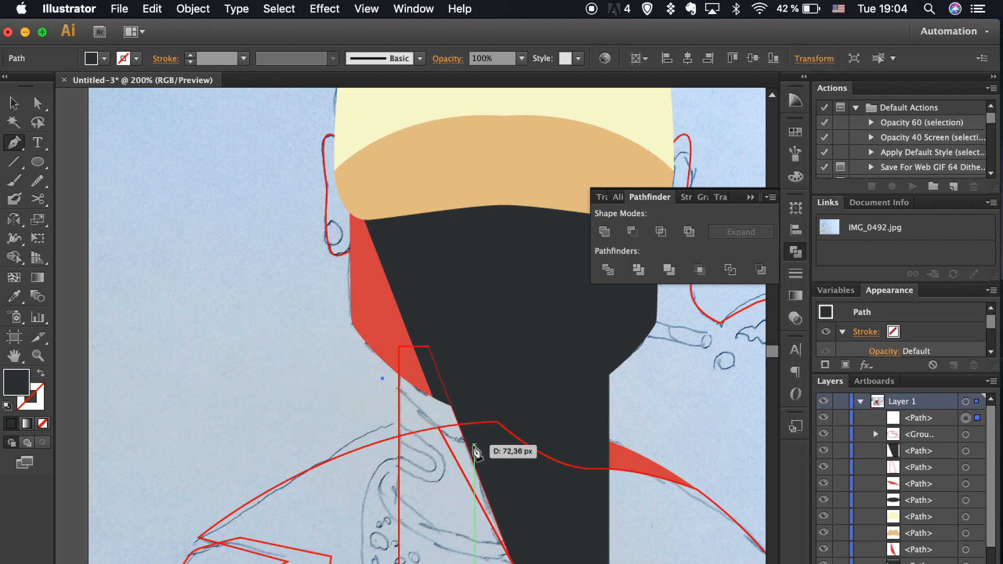
left_click(474, 437)
- Turn the chin-shadow curve into an outline, divide the left neck piece with it and ungroup the result
key("v")
key("shift+x")
left_click(399, 532, "shift")
left_click(608, 269)
key("super+shift+a")
left_click(399, 390)
key("super+shift+g")
key("super+shift+a")
- Fill the upper-left neck piece under the chin with the dark face colour and send it backward behind the face
left_click(421, 396)
key("i")
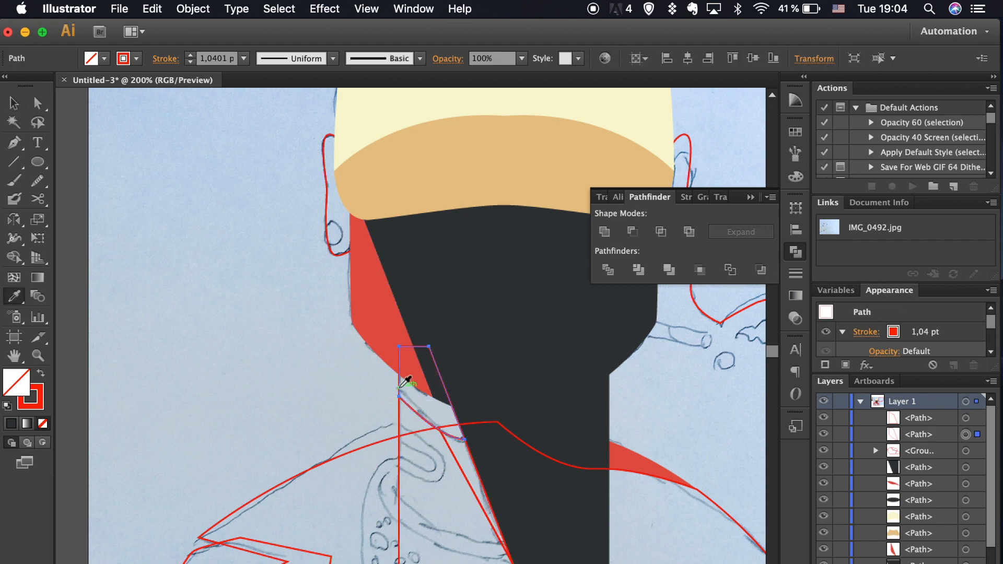
left_click(519, 366)
key("super+bracketleft")
key("super+bracketleft")
- Fill the lower-left neck piece with the red used on the face slice
scroll(320, 398, "down", 5)
key("super+shift+a")
key("v")
left_click(354, 463)
key("i")
left_click(319, 261)
key("v")
key("super+shift+a")
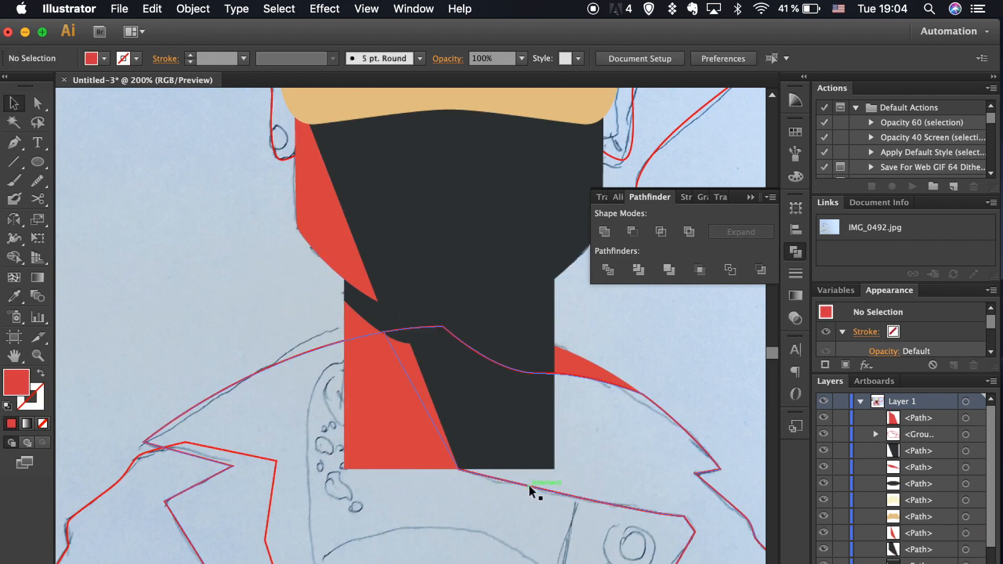
- Ungroup the divided jacket outlines and deselect them
left_click(311, 372)
key("super+shift+g")
key("super+shift+a")
key("super+1")
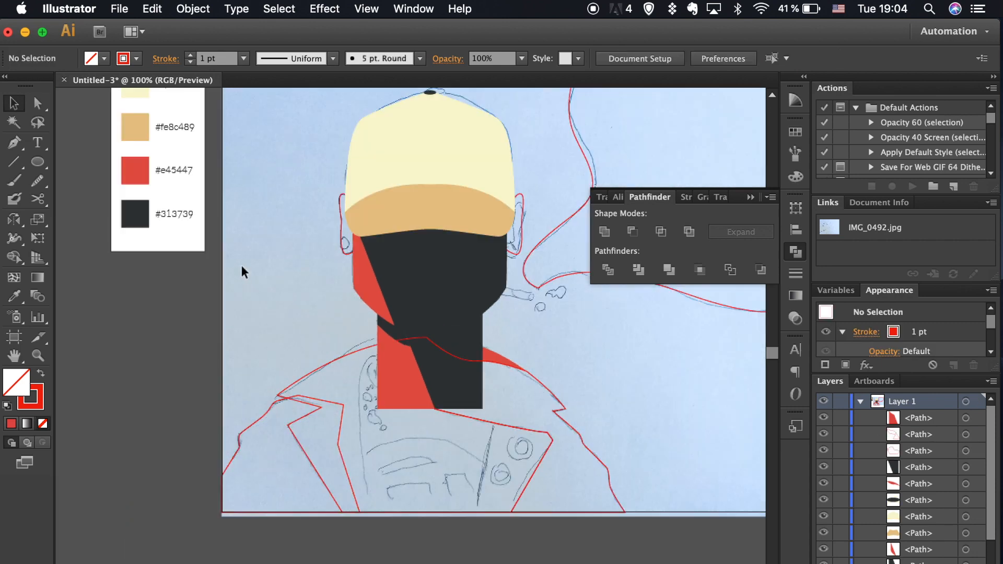
- Fill the left sleeve piece of the jacket with the dark face colour
left_click(261, 413)
key("i")
left_click(427, 293)
key("v")
key("super+shift+a")
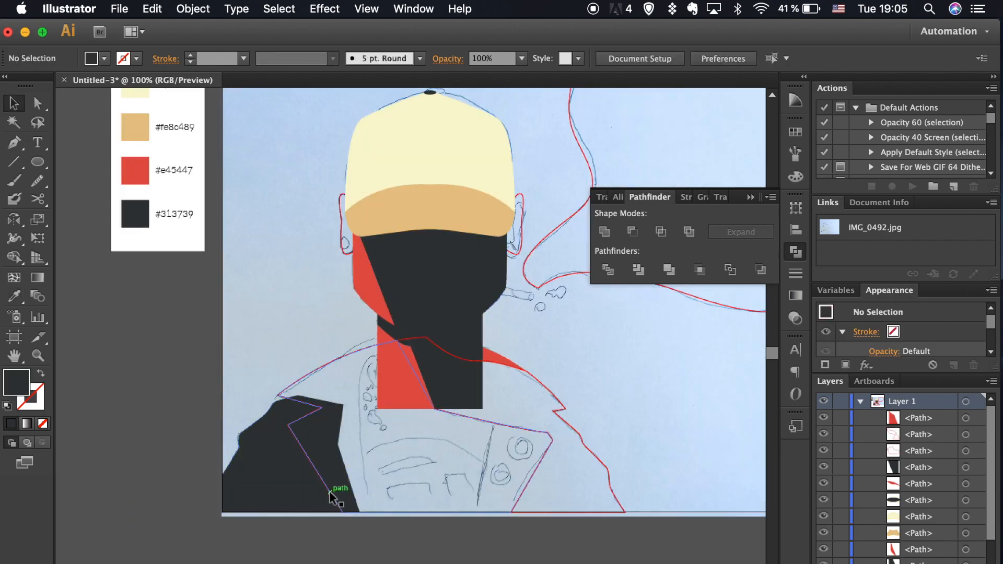
- Draw a curve along the left lapel's inner edge, from below the artboard up to the neck
left_click(330, 491)
key("p")
left_click(384, 527)
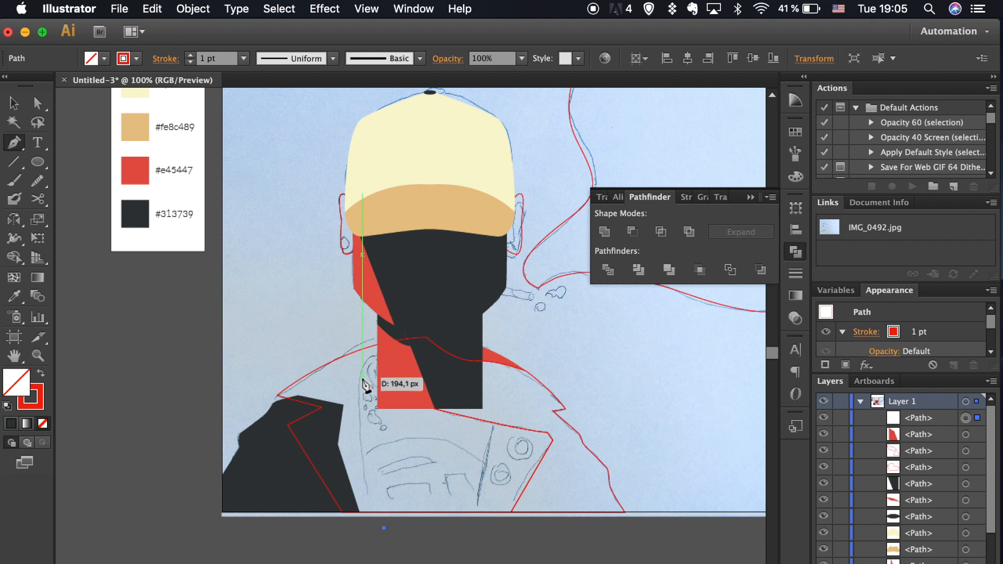
left_click_drag(397, 350, 479, 350)
left_click(397, 350)
- Try to extend the lapel curve across the neck as a divider for the right jacket outline, and delete the added end point
left_click(511, 325)
key("v")
left_click(543, 386, "shift")
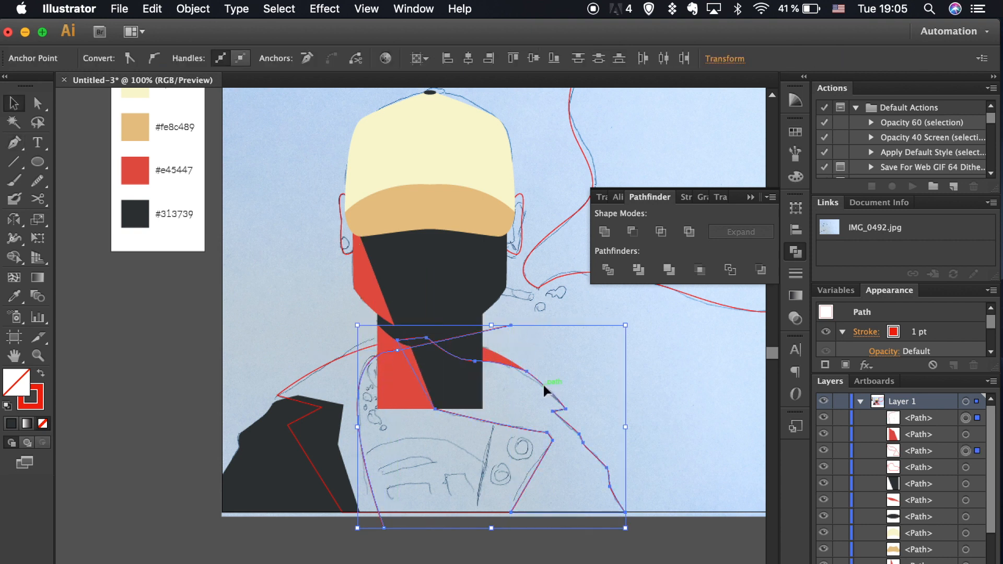
left_click(607, 269)
left_click(597, 396)
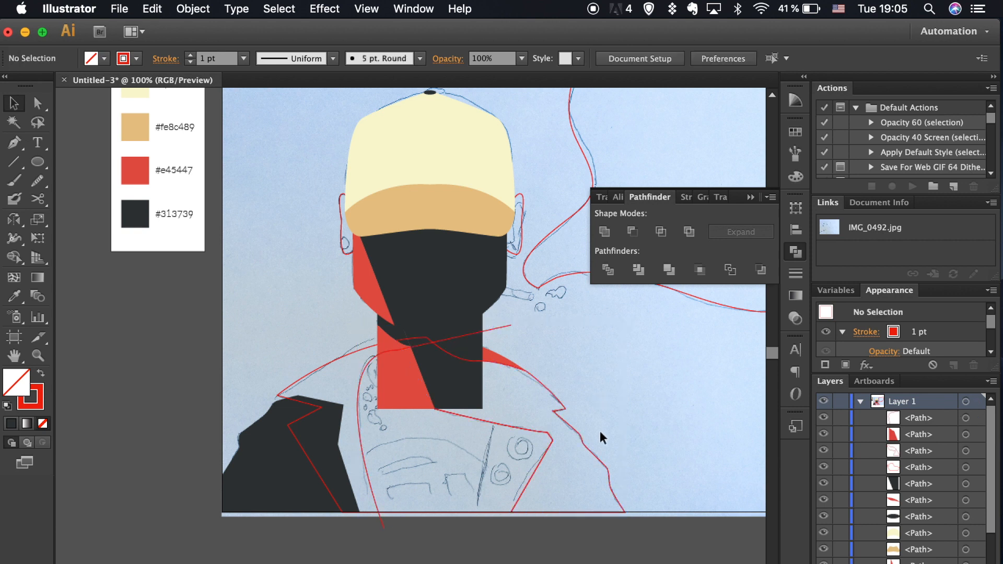
key("a")
left_click(510, 325)
key("Delete")
- Extend the lapel curve's upper end past the collar, divide the lapel outline with it and ungroup the pieces
key("p")
left_click(396, 352)
key("v")
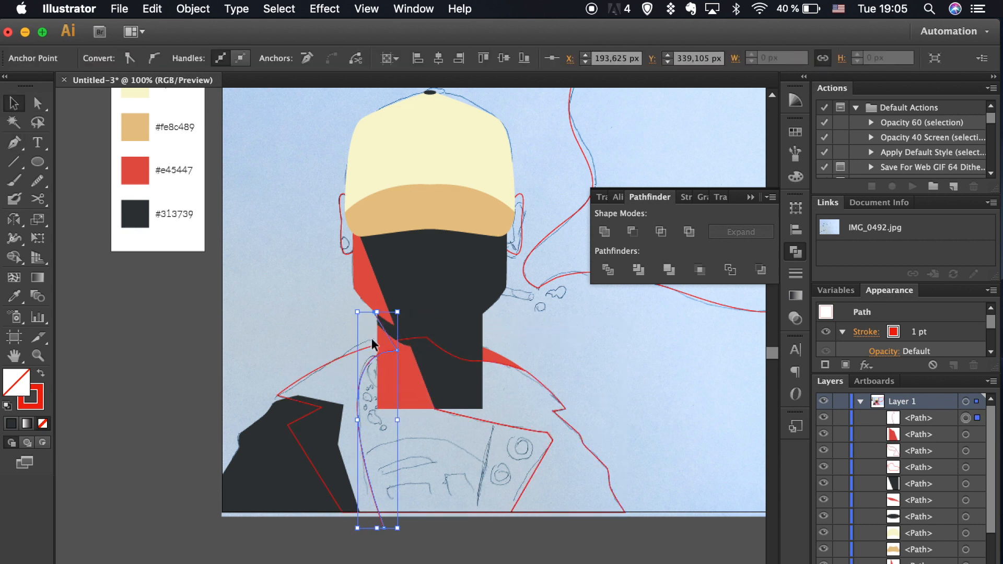
left_click(614, 269)
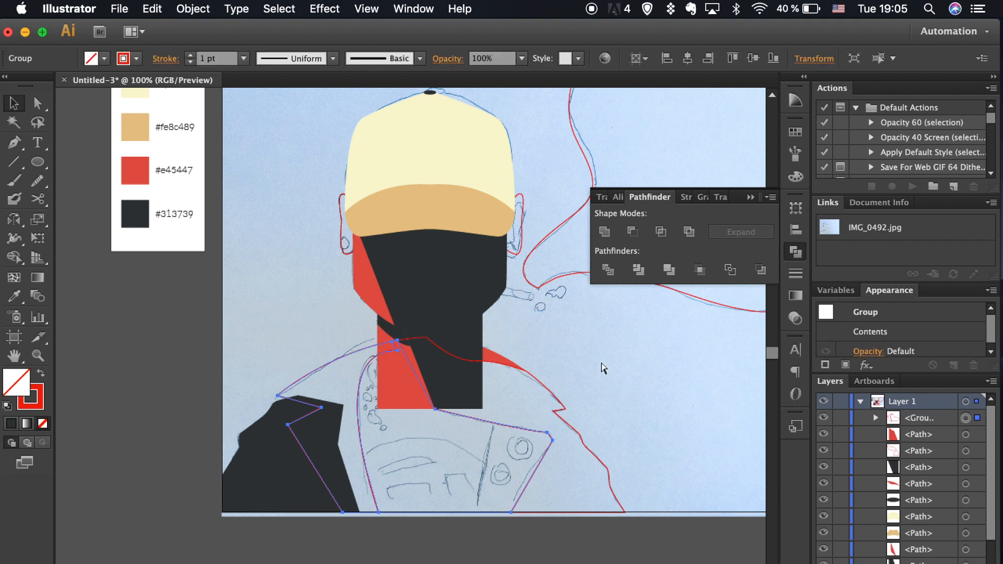
key("super+shift+g")
left_click(600, 360)
- Fill the left lapel and collar piece with the red of the neck
left_click(325, 365)
key("i")
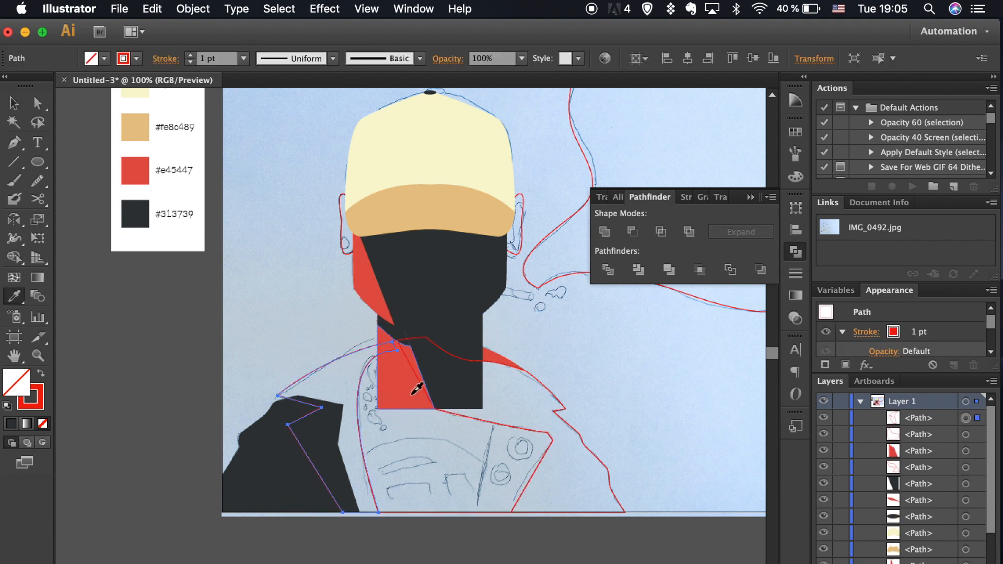
left_click(412, 391)
key("v")
left_click(271, 319)
- Fill the right collar and sleeve piece of the jacket with the dark face colour
scroll(271, 318, "right", 2)
left_click(496, 419)
key("i")
left_click(443, 293)
key("super+z")
key("a")
key("i")
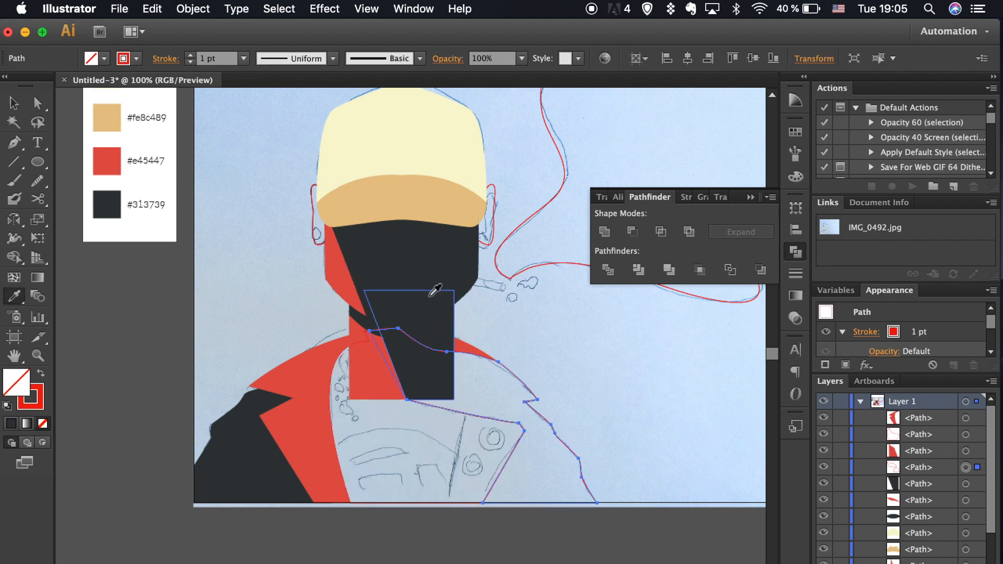
left_click(441, 306)
key("v")
left_click(597, 370)
- Send the dark neck piece backward past the red collar slice, bring it forward again and deselect it
left_click(433, 340)
key("super+[")
key("super+[")
key("super+[")
key("super+]")
key("super+]")
key("super+]")
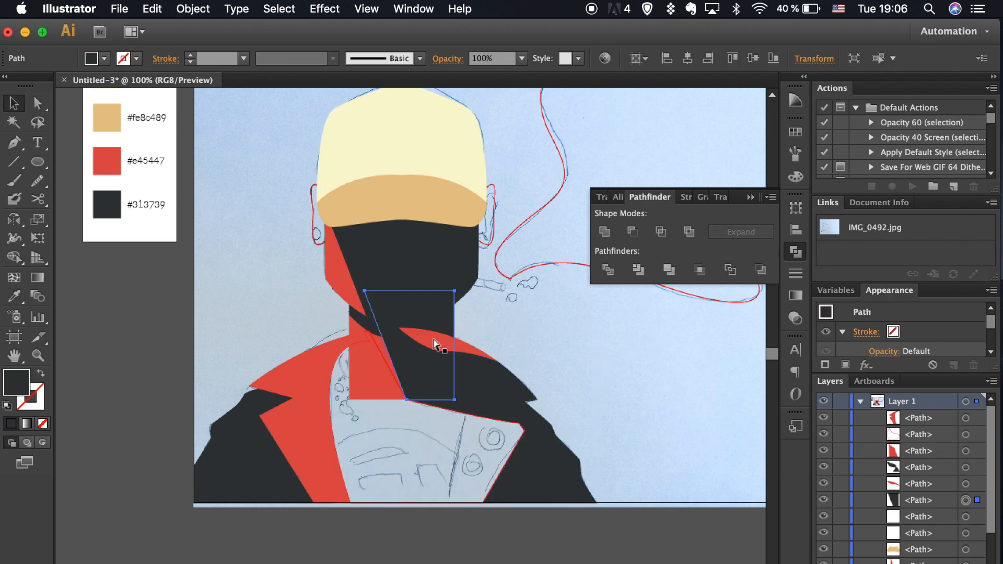
left_click(523, 344)
- Draw a slanted line along the right lapel's inner edge down past the artboard and divide the shirt outline with it
key("super+=")
scroll(414, 541, "down", 2)
scroll(414, 541, "right", 1)
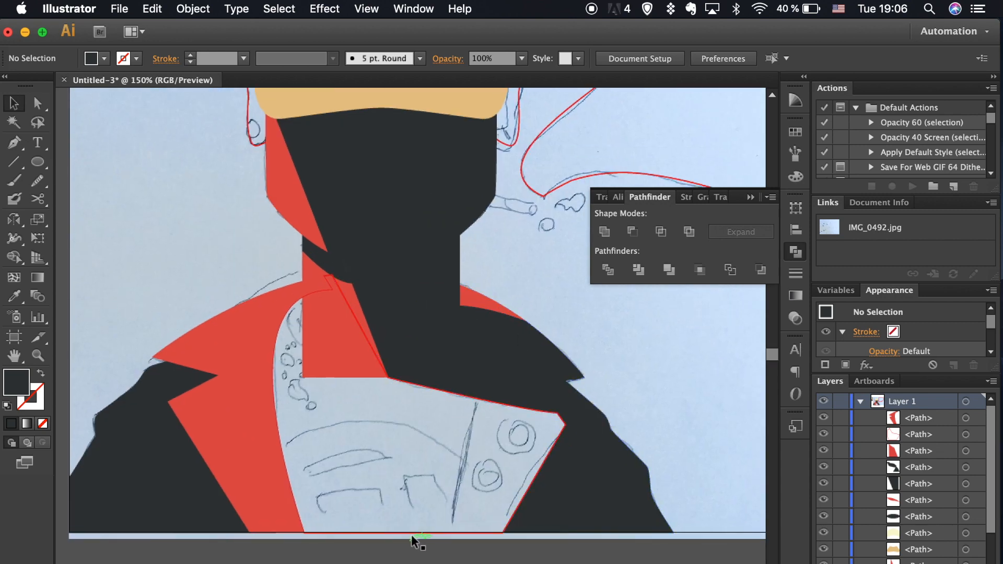
left_click(414, 536)
key("p")
left_click_drag(489, 366, 452, 553)
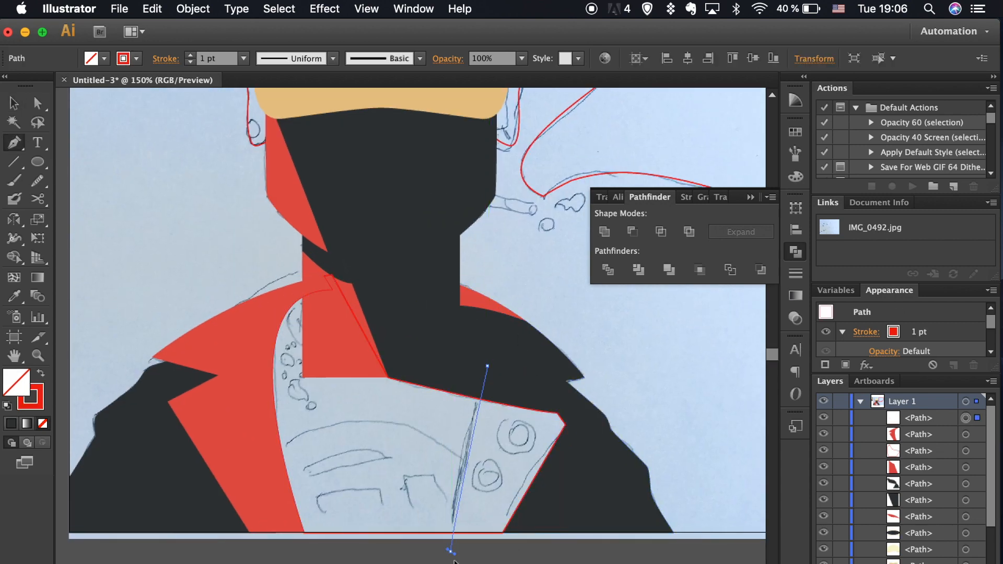
key("v")
left_click(522, 403, "shift")
left_click(608, 269)
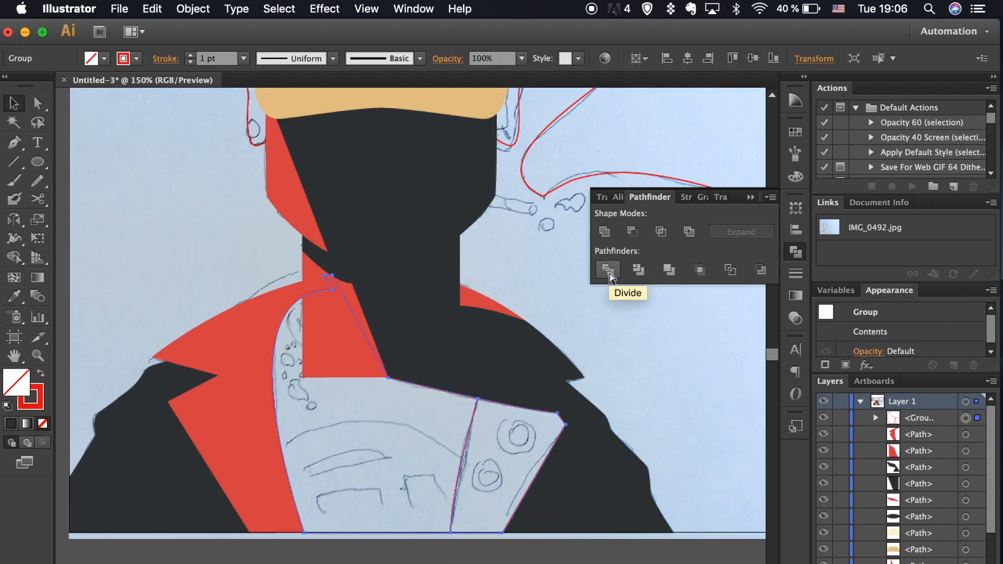
- Ungroup the divided pieces and fill the right lapel with the red of the left lapel
left_click(518, 445)
left_click(518, 442)
key("i")
left_click(268, 454)
key("v")
key("super+shift+a")
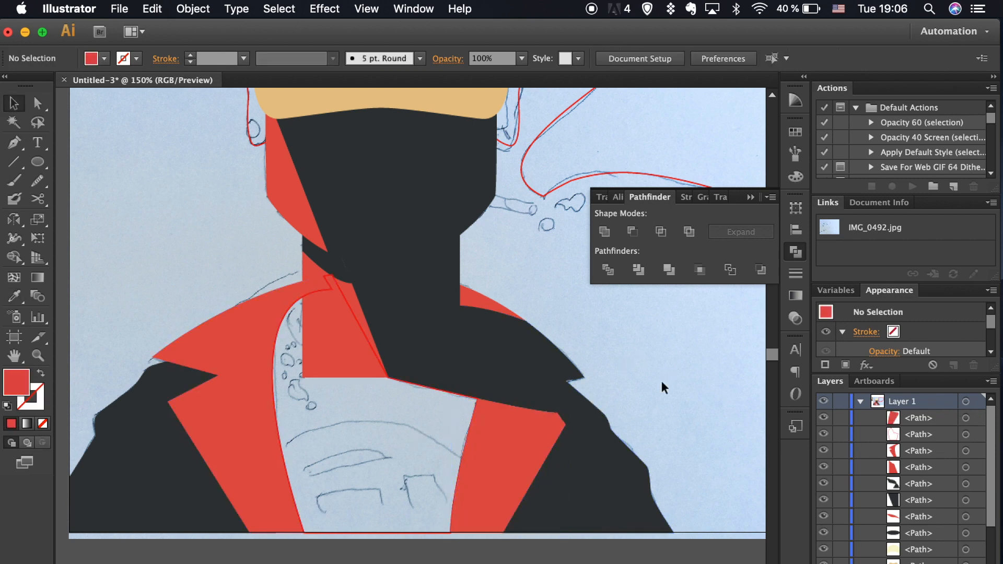
- Delete the leftover shirt outline and swap the colours to no fill and a red stroke
key("shift+x")
scroll(610, 370, "down", 1)
key("super+minus")
key("super+minus")
scroll(490, 459, "down", 2)
key("super+equal")
key("super+equal")
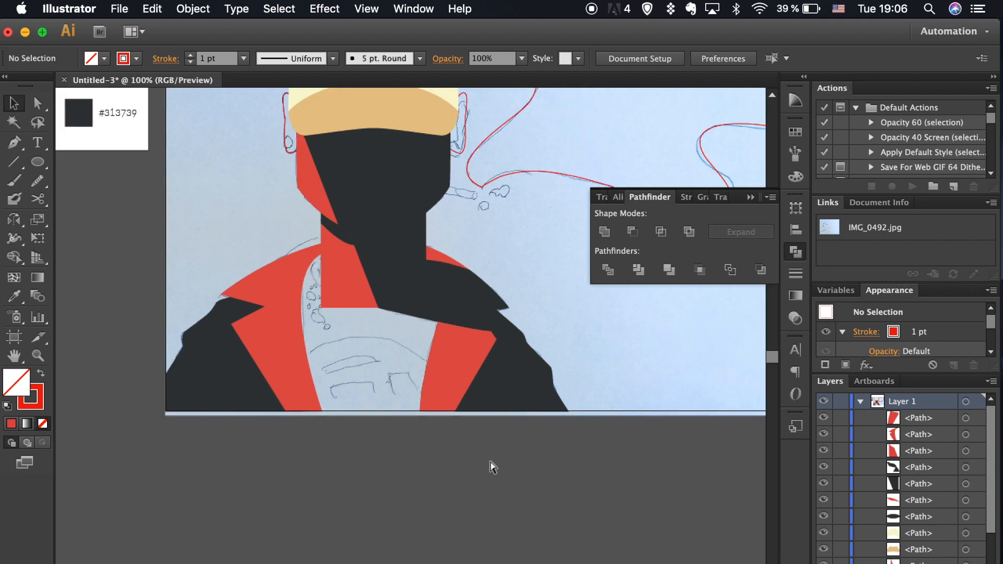
- Draw a circle centred on the artboard's lower edge and fit it to the sketched outer arc on the shirt
mouse_move(342, 438)
left_mouse_down()
mouse_move(470, 497)
mouse_move(409, 347)
left_mouse_up()
key("v")
left_click_drag(230, 326, 224, 320)
left_click_drag(373, 325, 373, 331)
left_click(555, 534)
scroll(555, 533, "down", 1)
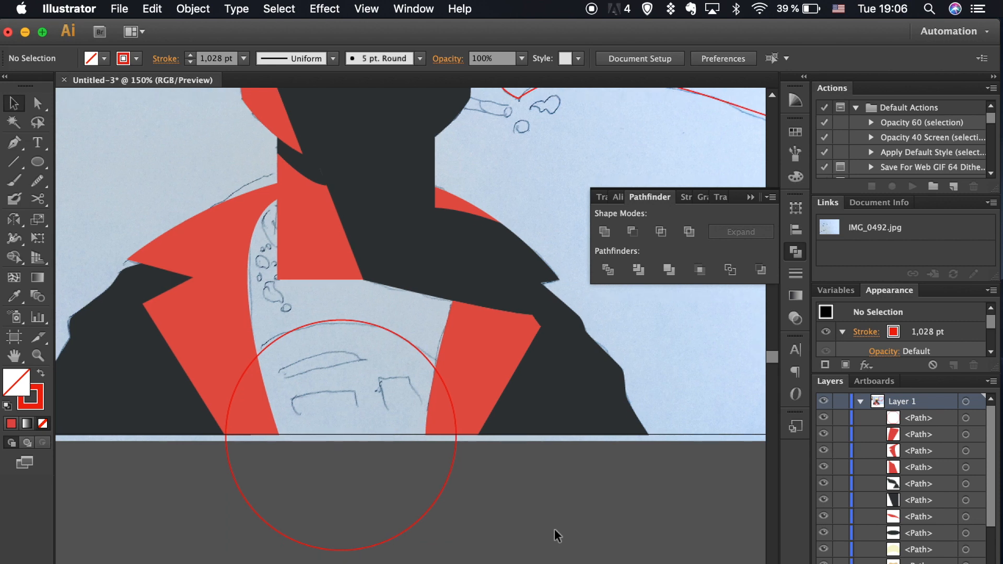
- Add a concentric inner circle about 143 px across that follows the sketched cap emblem
key("l")
mouse_move(341, 435)
left_mouse_down()
mouse_move(441, 522)
mouse_move(424, 519)
left_mouse_up()
key("v")
left_click(546, 507)
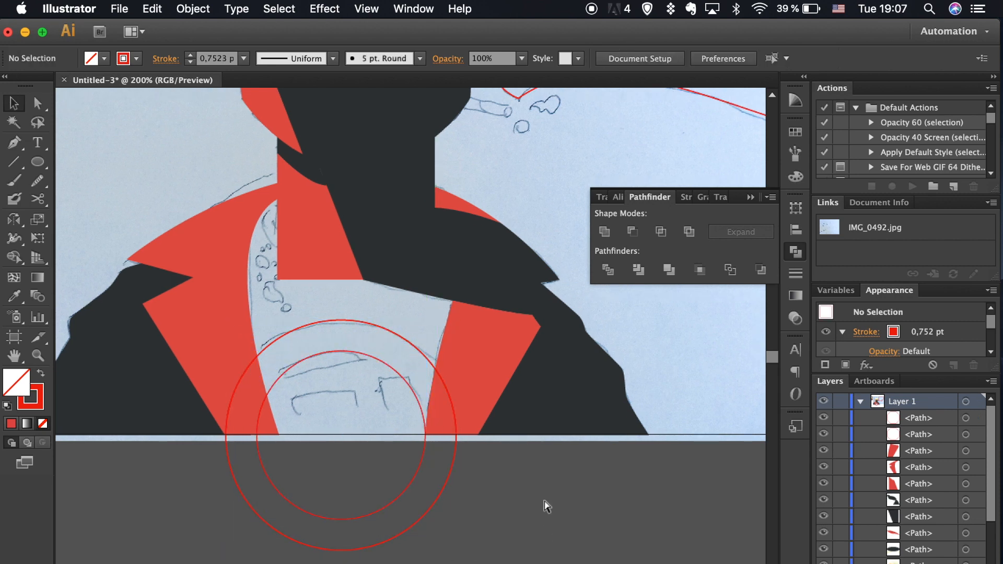
- Draw a straight slanted line across the inner circle, just below the sketched cap band
key("super+plus")
key("p")
left_click(176, 353)
left_click(435, 282)
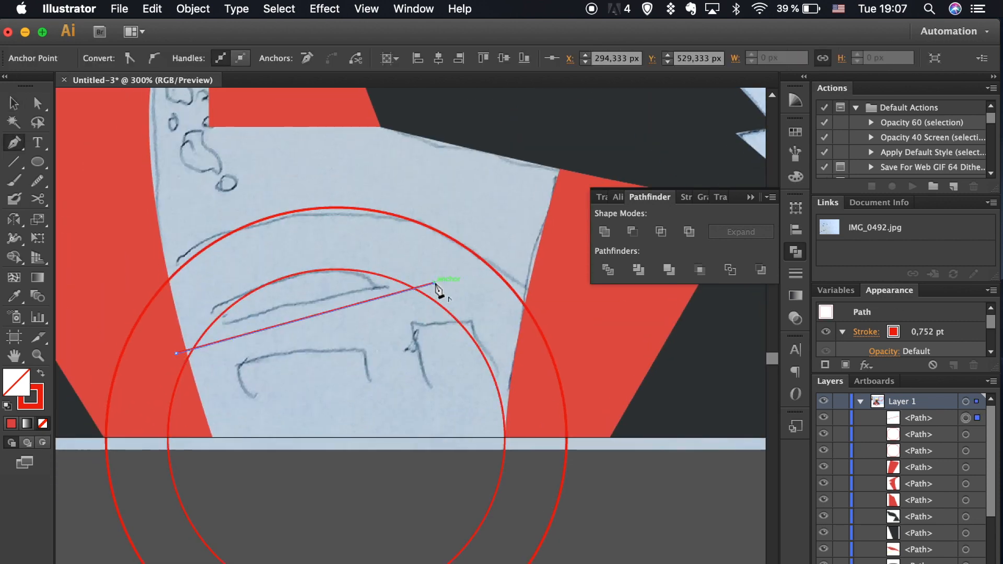
key("v")
- Duplicate the slanted line a little below itself and lengthen both ends of the lower line beyond the inner circle
key("super+minus")
left_click_drag(309, 232, 312, 261)
key("a")
left_click_drag(240, 272, 214, 280)
left_click_drag(412, 231, 441, 218)
key("super+shift+a")
- Divide the inner circle with the two slanted lines and ungroup the pieces
left_click(345, 189)
key("v")
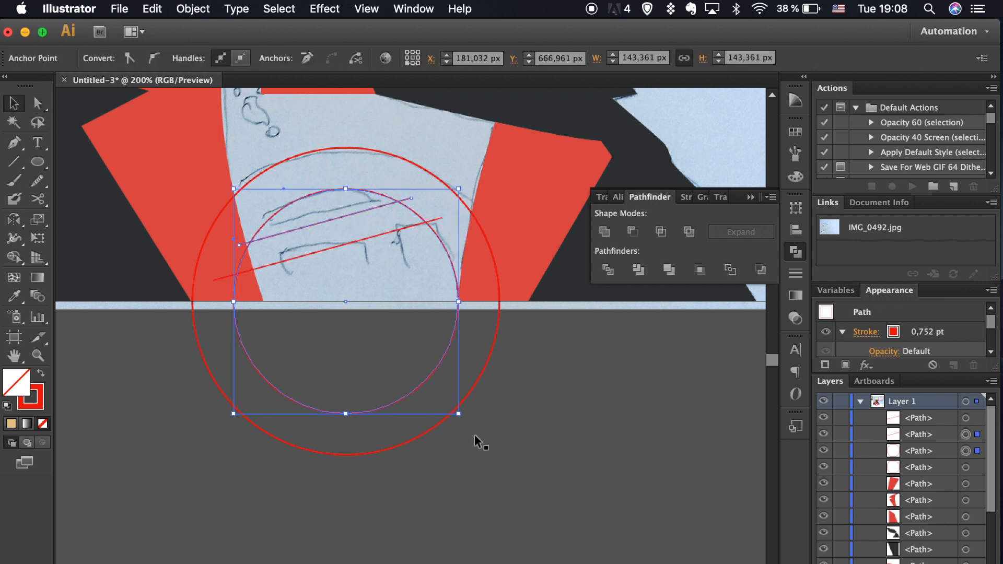
left_click(424, 414)
left_click(321, 191)
left_click(328, 220, "shift")
left_click(349, 244, "shift")
left_click(607, 270)
left_click(548, 360)
left_click(356, 213)
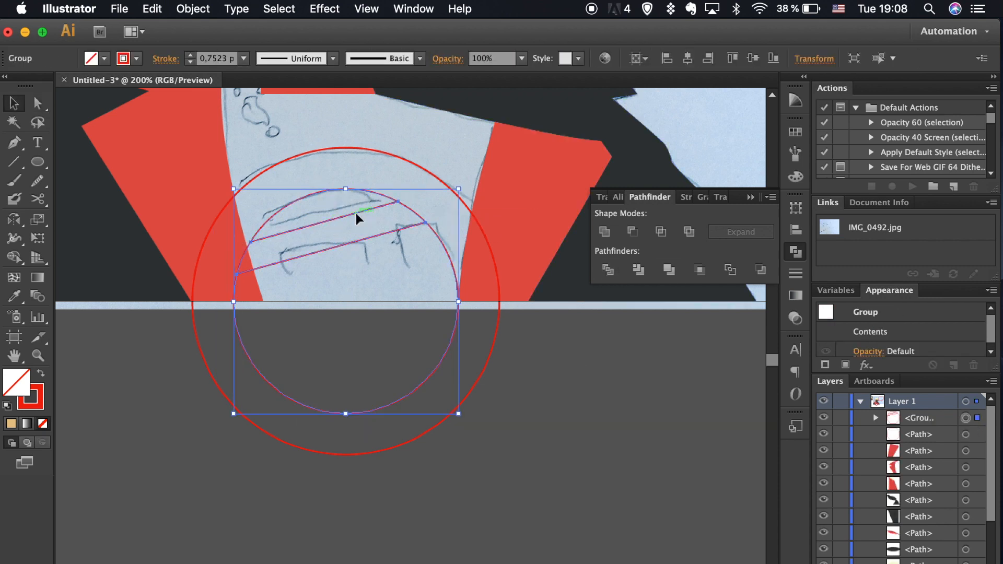
key("super+shift+g")
left_click(567, 434)
- Give the band between the two slanted lines a white fill and no stroke
left_click(325, 223)
key("i")
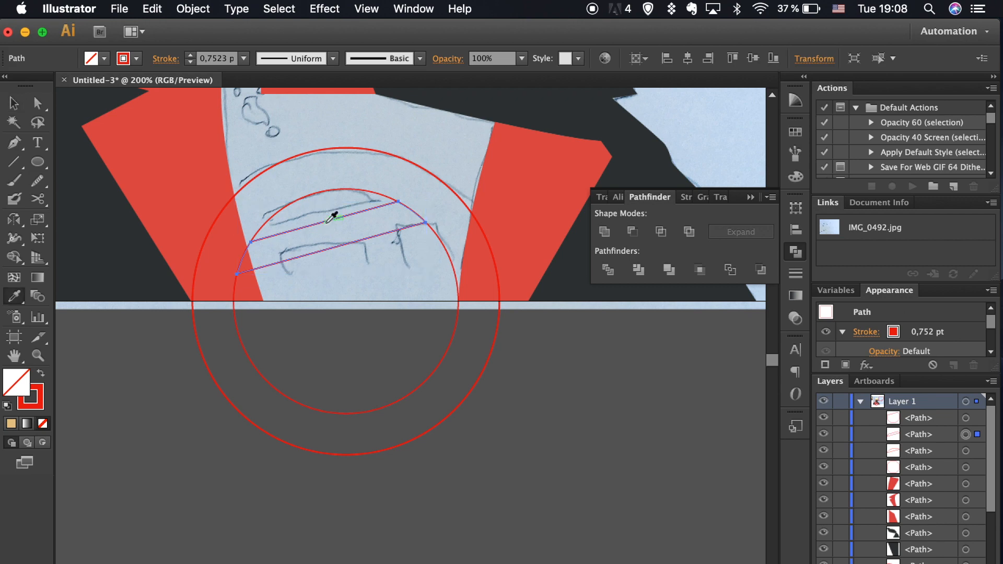
left_click(41, 373)
double_click(16, 381)
key("Return")
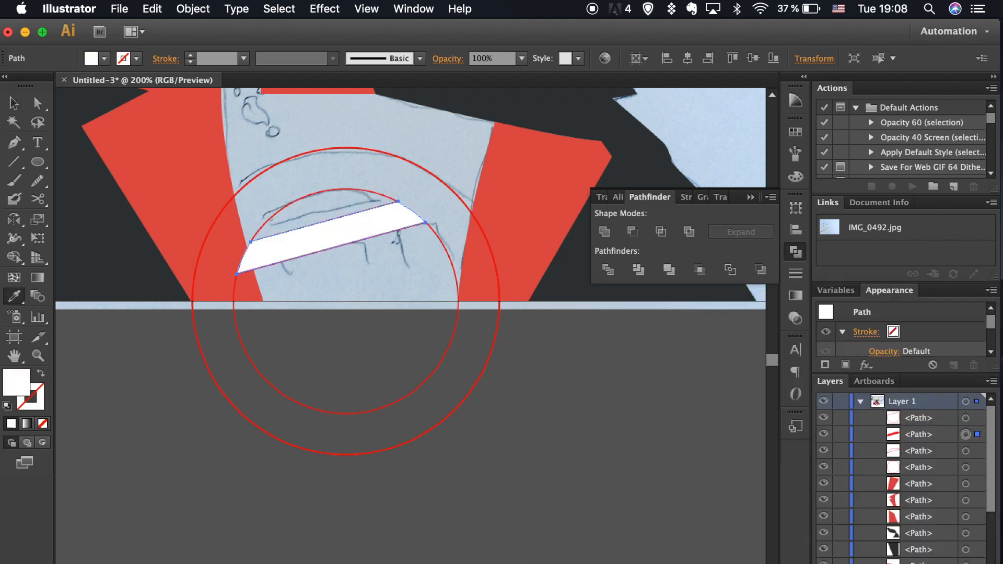
- Fill the band between the slanted lines with the cream colour of the cap
key("super+minus")
key("super+minus")
key("super+minus")
scroll(586, 445, "up", 5)
left_click(440, 179)
- Fill the circle segment above the cream band with the tan of the cap's brim
key("a")
left_click(405, 379)
key("v")
left_click(433, 463)
left_click(396, 378)
key("i")
left_click(424, 233)
left_click(426, 219)
key("v")
left_click(509, 487)
scroll(510, 487, "down", 1)
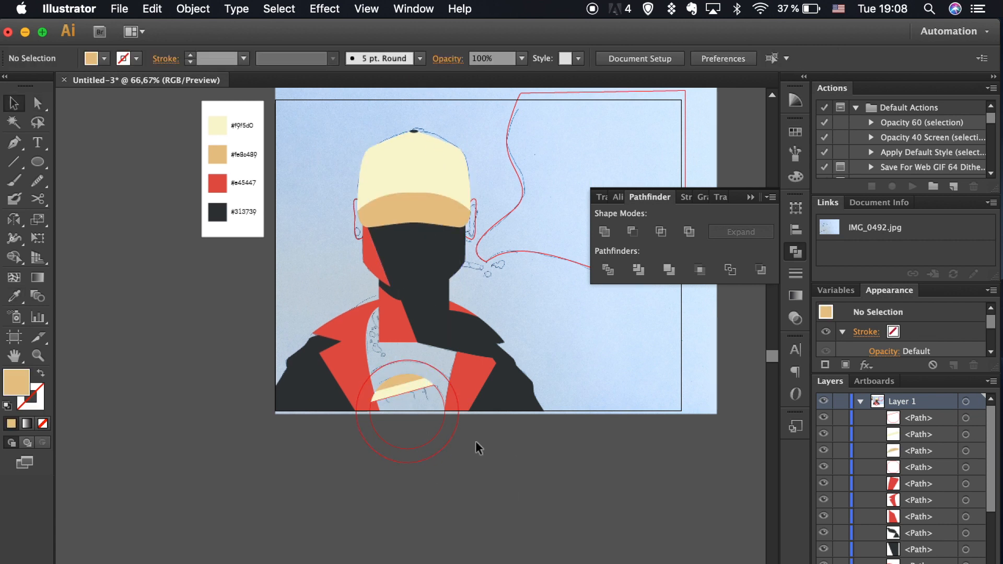
- Draw a slanted line from the right part of the cream band down through the lower edge of the inner circle
left_click(442, 375)
left_click(506, 534)
key("super+plus")
key("super+plus")
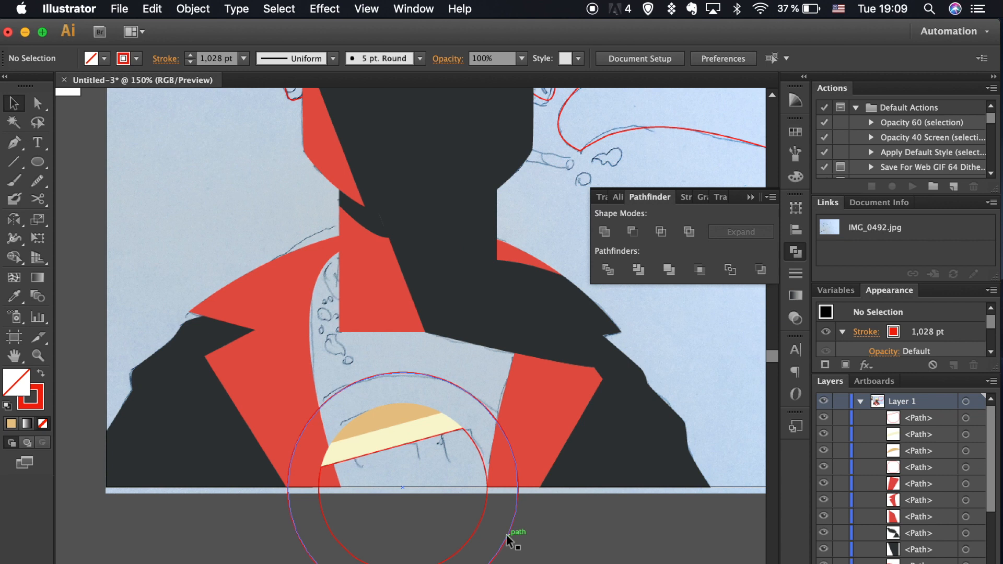
scroll(510, 540, "down", 3)
scroll(509, 540, "right", 1)
key("p")
left_click(416, 360)
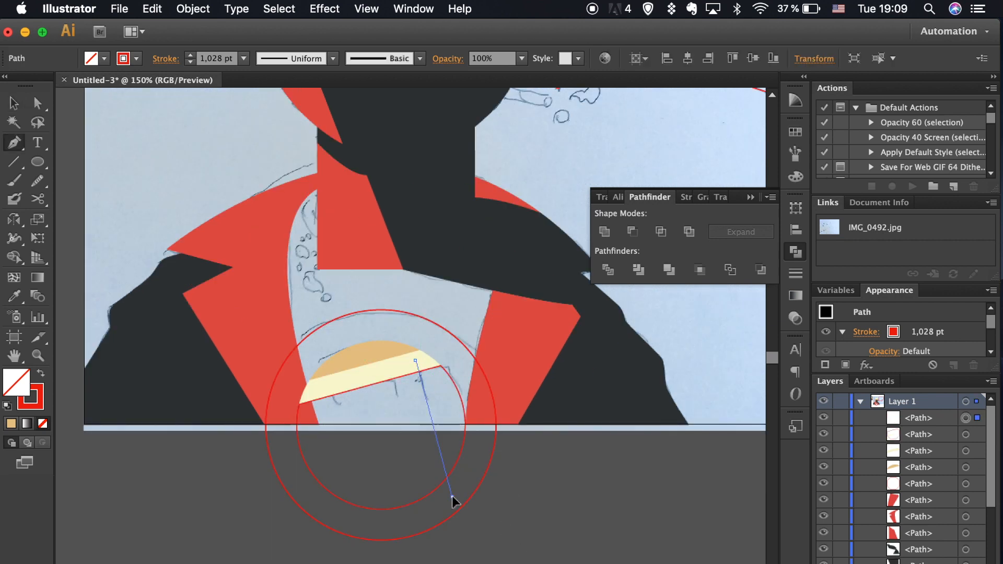
left_click(452, 496)
- Duplicate the steep slanted line twice to the left, once nearby and once near the circle's left side
key("v")
left_click_drag(442, 456, 414, 463)
left_click_drag(412, 460, 351, 475)
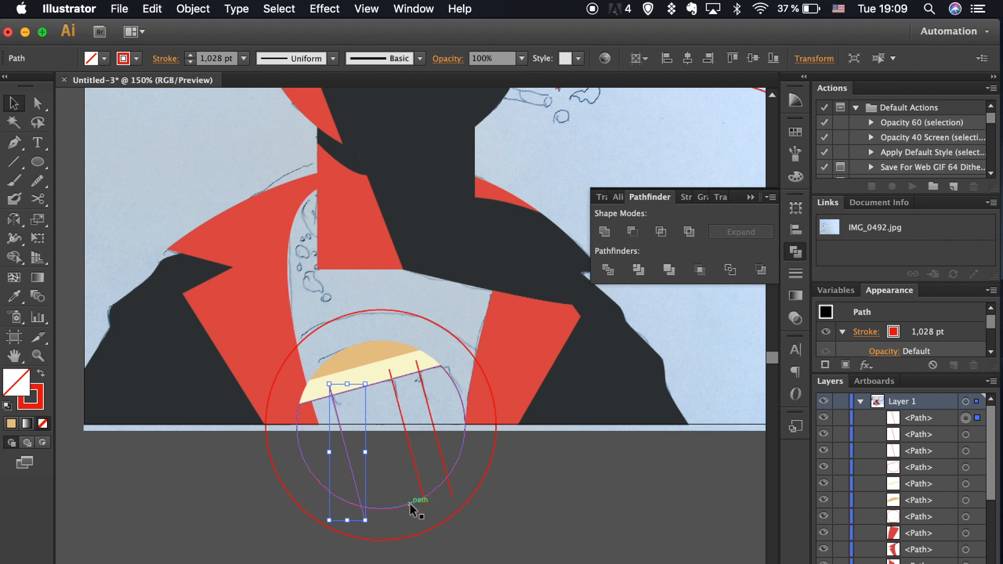
- Divide the lower part of the inner circle with the three steep lines and ungroup the pieces
left_click(411, 504, "shift")
left_click(420, 484, "shift")
left_click(444, 464, "shift")
left_click(608, 269)
key("shift+super+g")
left_click(550, 558)
- Fill the rightmost piece and the wide middle piece below the cream band with the emblem's tan
left_click(465, 436)
key("i")
left_click(383, 357)
key("v")
left_click(358, 450)
key("i")
left_click(352, 361)
key("v")
- Fill the leftmost piece and the narrow strip between the tan pieces of the inner circle with the emblem's cream
left_click(316, 478)
key("i")
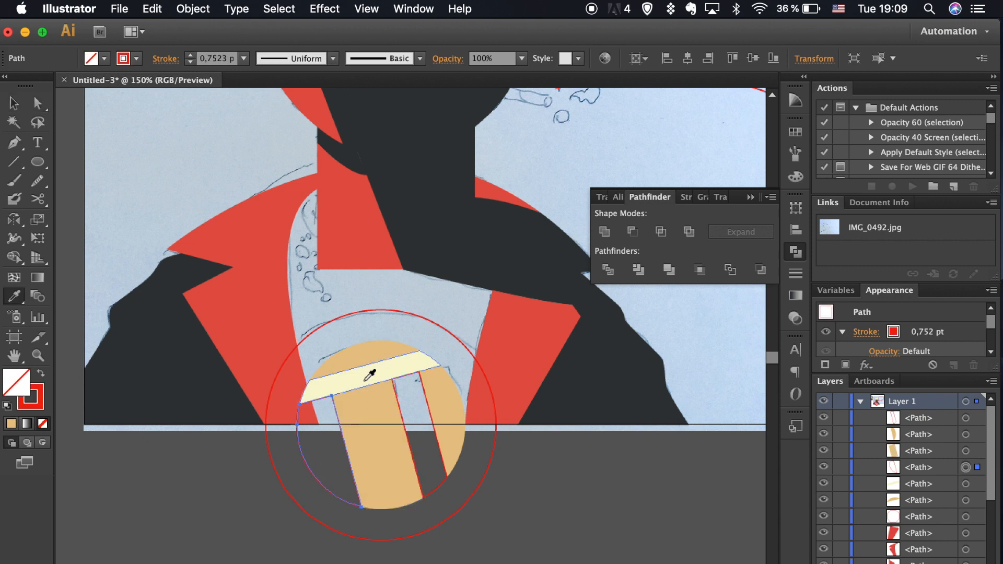
left_click(370, 376)
key("v")
left_click(432, 494)
key("i")
left_click(415, 367)
- Fill the emblem's outer circle with the same cream and no stroke
key("v")
left_click(496, 487)
left_click(495, 438)
key("i")
key("v")
left_click(547, 494)
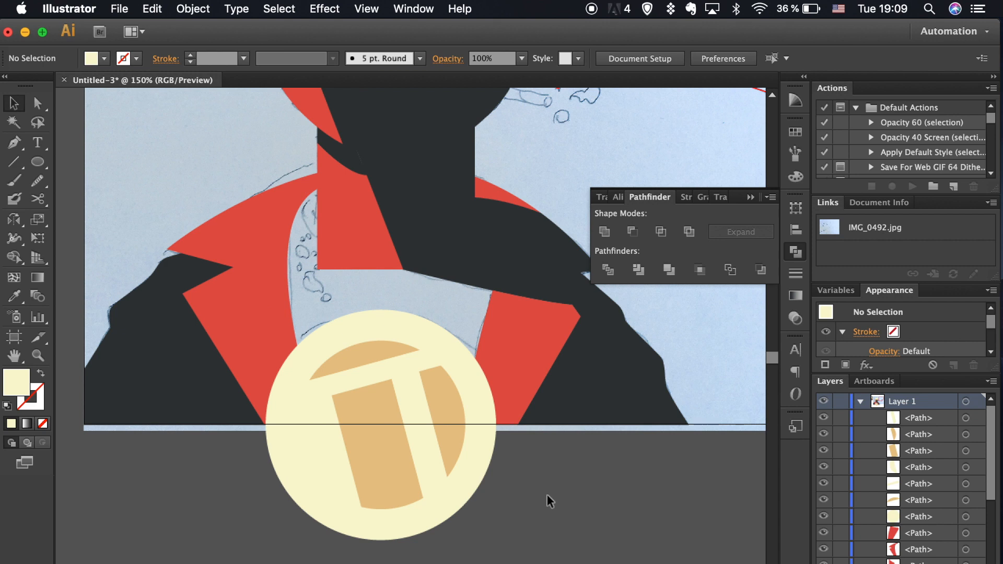
- Draw a rectangle over the emblem part below the artboard's lower edge and subtract it from the outer cream circle
scroll(484, 496, "down", 1)
left_click_drag(225, 413, 569, 551)
key("v")
left_click(486, 360, "shift")
left_click(626, 234)
- Move the trimmed outer cream circle backward in the stacking order, behind the red lapels
key("super+bracketleft")
key("super+bracketleft")
key("super+bracketleft")
key("super+bracketleft")
key("super+bracketleft")
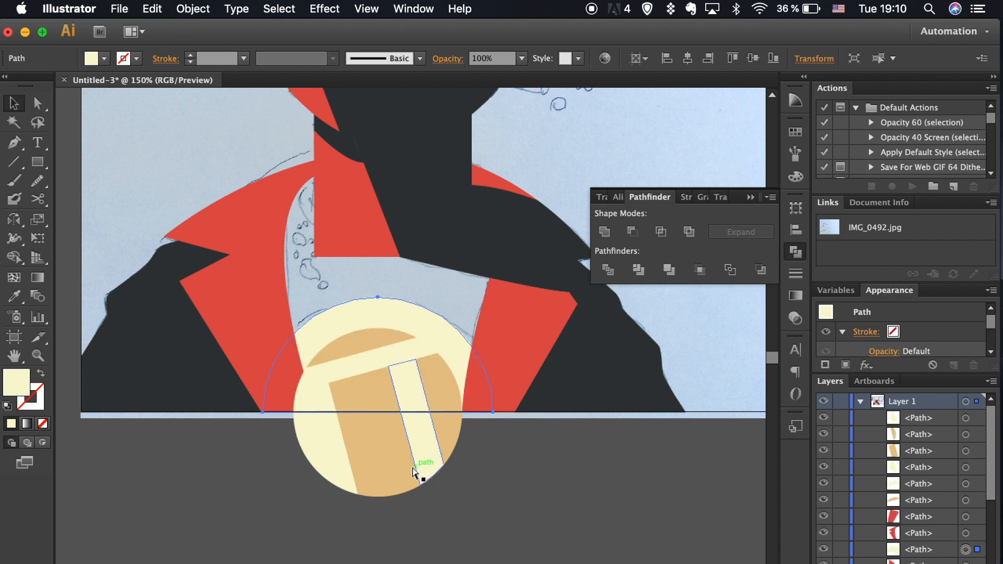
- Paste the trimming rectangle back in place at the front and subtract it from the leftmost cream piece of the inner circle
key("super+f")
key("super+shift+bracketright")
left_click(316, 398, "shift")
left_click(633, 231)
left_click(665, 471)
key("super+f")
left_click(664, 471)
left_click(336, 436)
left_click(317, 400, "shift")
left_click(636, 232)
- Paste the trimming rectangle in place again and subtract it from the wide tan piece and its neighbour on the right
key("super+f")
left_click(377, 396, "shift")
left_click(636, 231)
key("super+f")
left_click(441, 386, "shift")
left_click(636, 232)
- Undo the last subtraction and trim the remaining right-hand emblem piece at the artboard's lower edge
key("super+z")
left_click(490, 442, "shift")
left_click(494, 445, "shift")
left_click(633, 231)
left_click(327, 375)
left_click(364, 368, "shift")
left_click(391, 467)
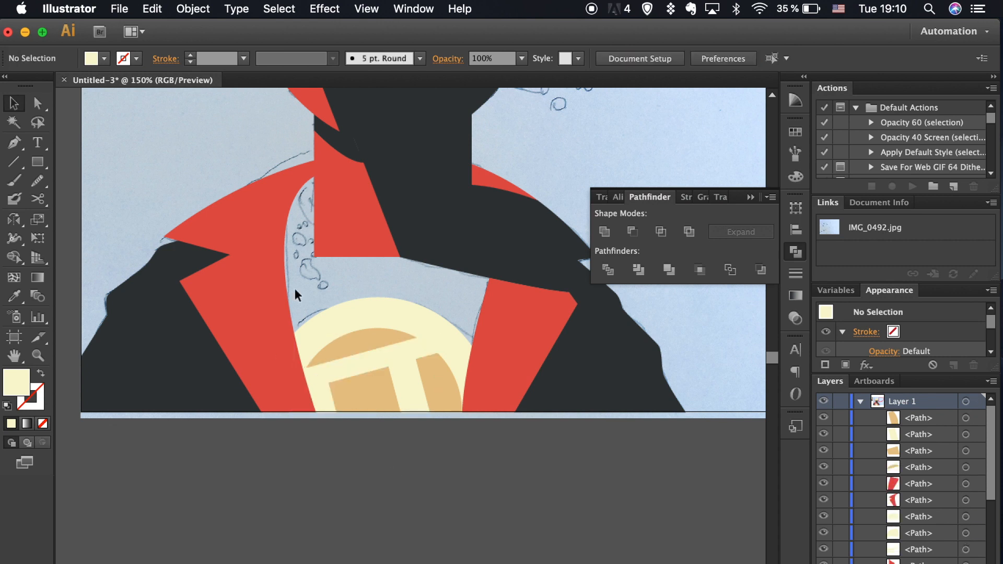
- Hide the neck, right jacket and left lapel shapes that cover the sketched neck area
scroll(296, 291, "up", 5)
scroll(296, 291, "right", 2)
left_click(351, 253)
left_click(402, 261, "shift")
left_click(604, 232)
left_click(680, 554)
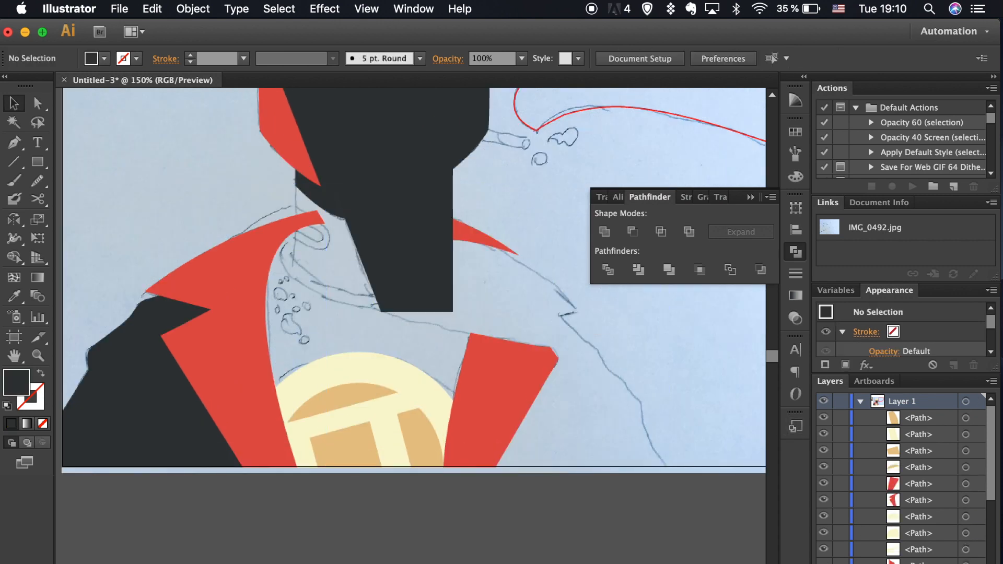
scroll(680, 559, "up", 3)
left_click(823, 500)
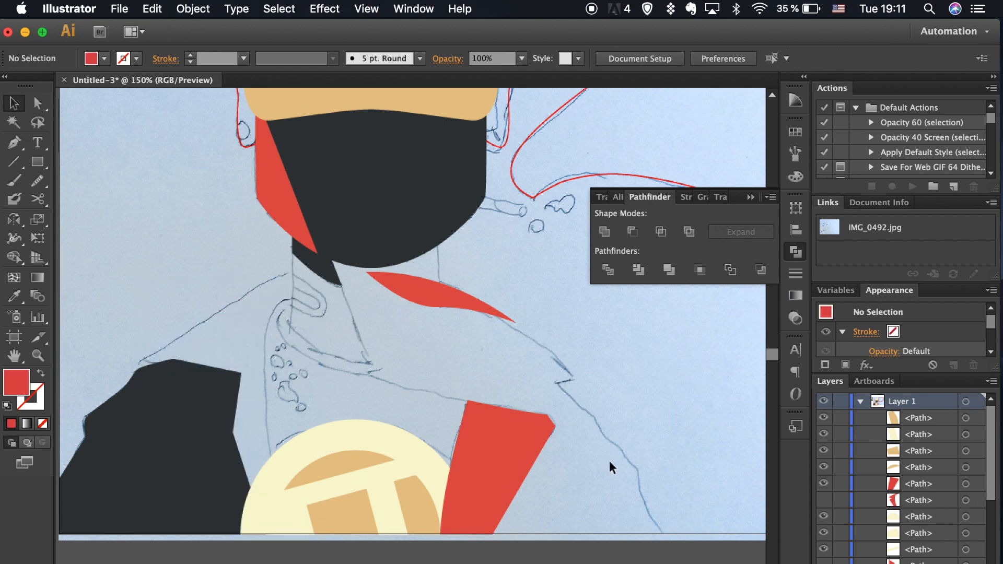
- Draw a horizontal rounded rectangle beside the neck and fill it with the emblem's tan
scroll(609, 460, "up", 2)
scroll(609, 459, "left", 1)
left_click(37, 162)
left_click(73, 180)
mouse_move(130, 264)
left_mouse_down()
mouse_move(230, 312)
mouse_move(233, 302)
left_mouse_up()
key("v")
key("i")
left_click(352, 494)
key("v")
left_click(280, 385)
- Duplicate the tan rounded rectangle in place and shrink the copy about its centre to about 75 by 26 px
left_click(193, 279)
mouse_move(232, 302)
left_mouse_down()
mouse_move(213, 298)
mouse_move(233, 308)
left_mouse_up()
key("super+equal")
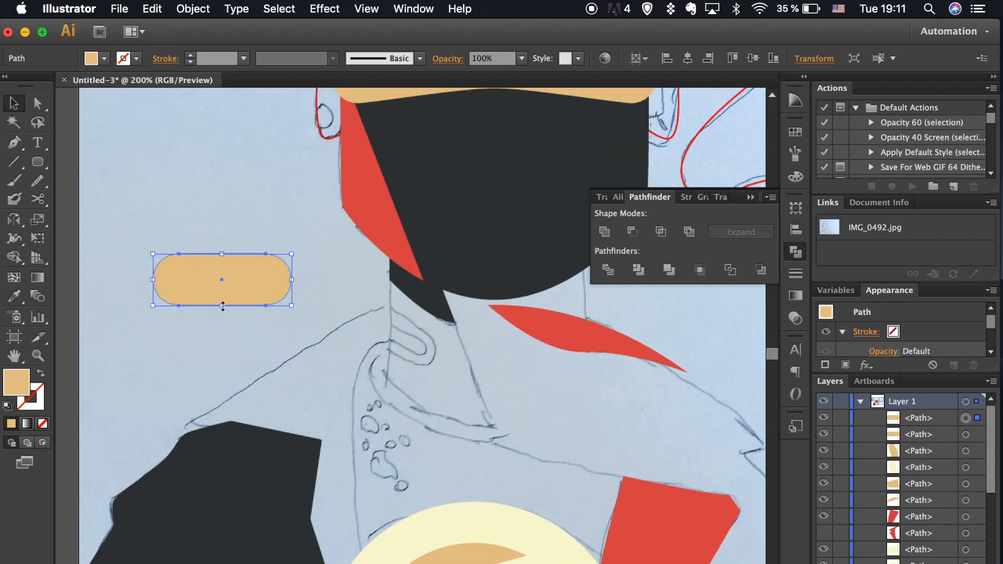
left_click_drag(223, 304, 222, 298)
left_click_drag(292, 280, 281, 280)
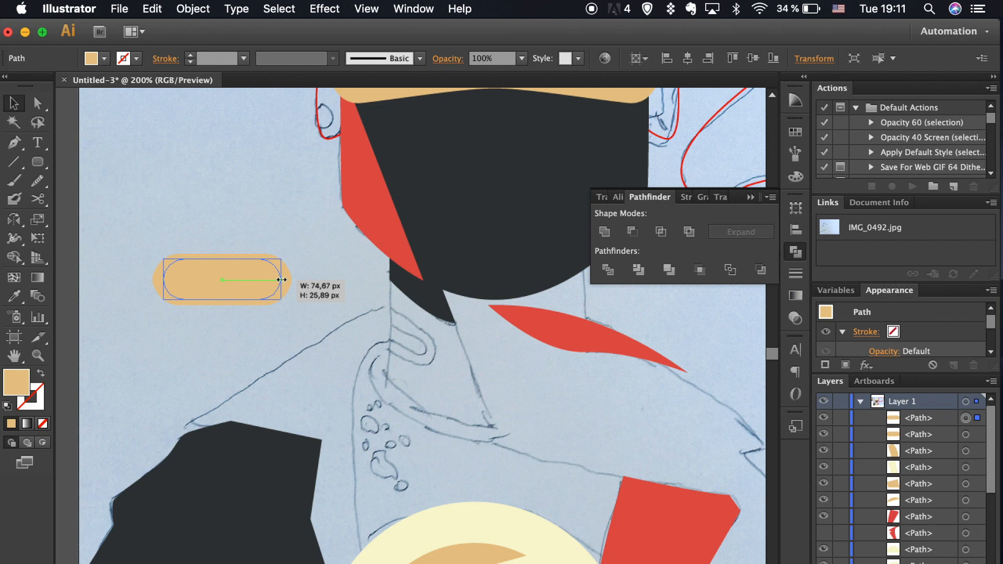
left_click(303, 291)
left_click(261, 280)
- Fill the inner rounded rectangle with the emblem's cream and adjust its height to leave an even tan border
key("i")
left_click(459, 527)
key("v")
left_click(314, 342)
left_click(230, 300)
mouse_move(222, 296)
left_mouse_down()
mouse_move(226, 287)
mouse_move(224, 297)
left_mouse_up()
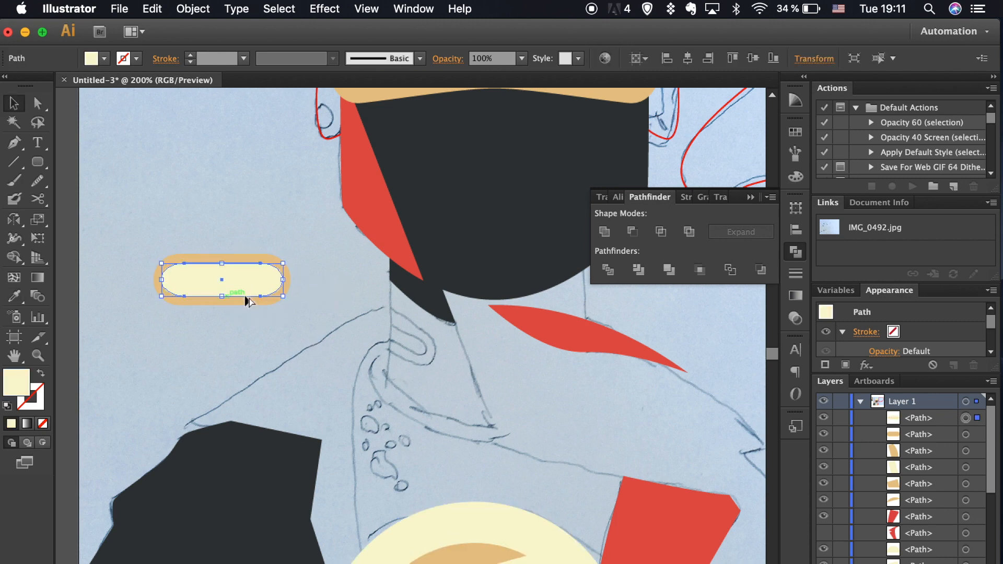
left_click(289, 291)
left_click(121, 224)
- Place two small tan circles side by side on the right half of the cream rounded rectangle and group them
left_click_drag(37, 161, 97, 201)
mouse_move(241, 267)
left_mouse_down()
mouse_move(260, 286)
mouse_move(225, 278)
left_mouse_up()
key("v")
left_click(245, 277, "shift")
key("super+g")
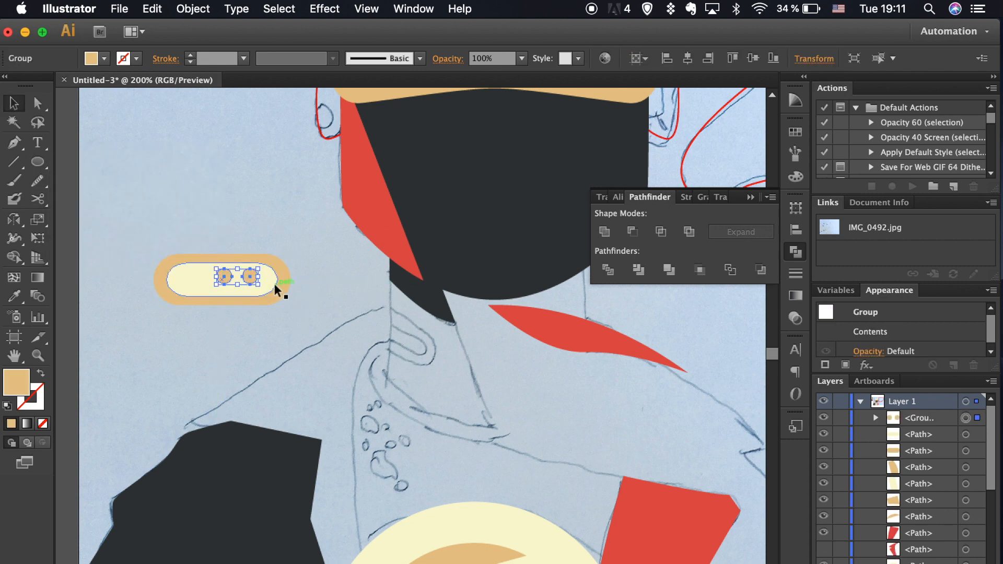
- Align the two circles vertically with the cream shape and group the whole badge
left_click(274, 283, "shift")
left_click(795, 230)
left_click_drag(150, 249, 293, 315)
key("super+g")
- Tilt the badge down to the right, scale it down and place it across the neck's left edge
left_click_drag(293, 253, 450, 334)
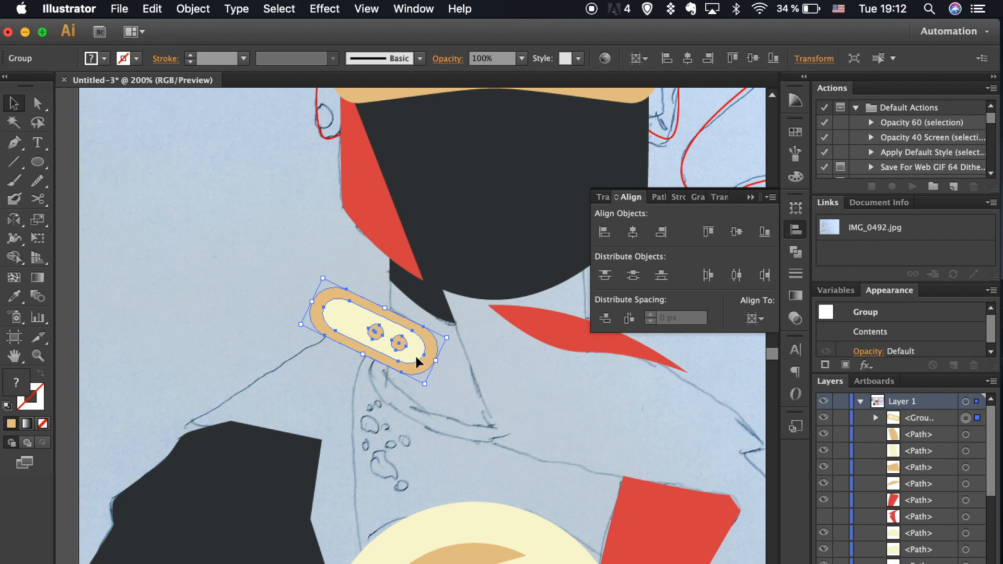
left_click_drag(425, 384, 427, 357)
- Show the red neck shape, copy it in place and use the copy as a clipping mask for the badge
scroll(903, 470, "down", 3)
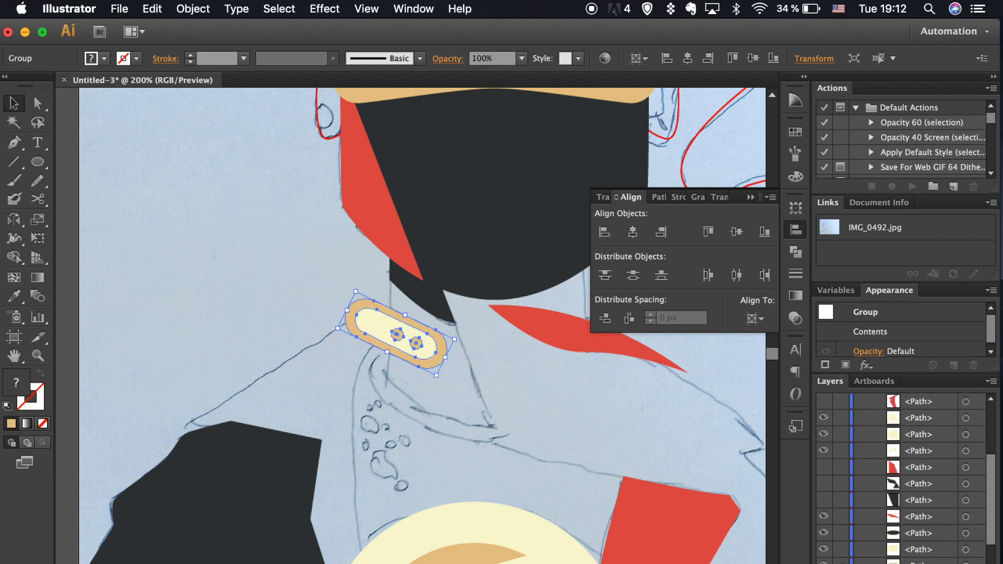
key("l")
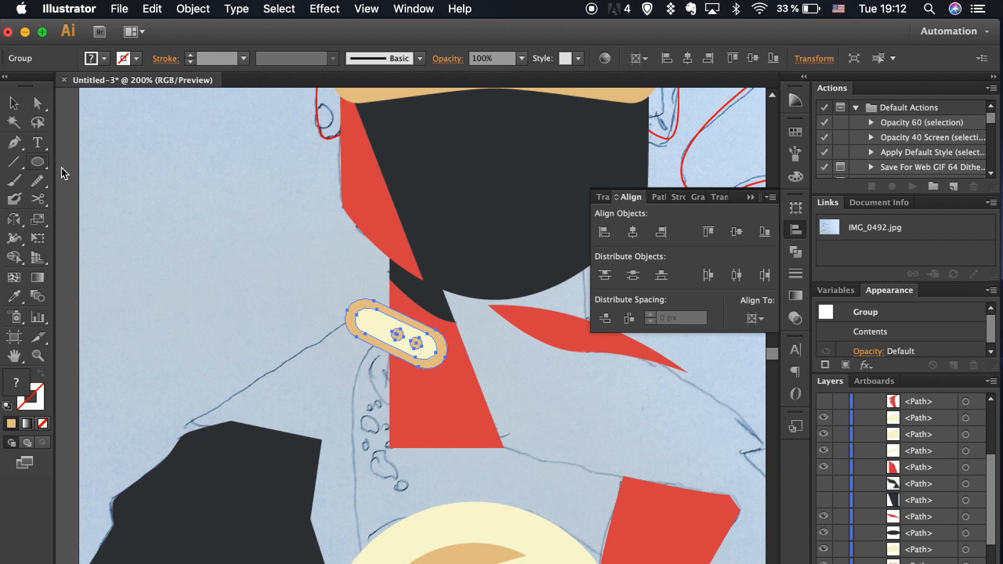
left_click(419, 406)
key("super+c")
key("super+f")
left_click(373, 335, "shift")
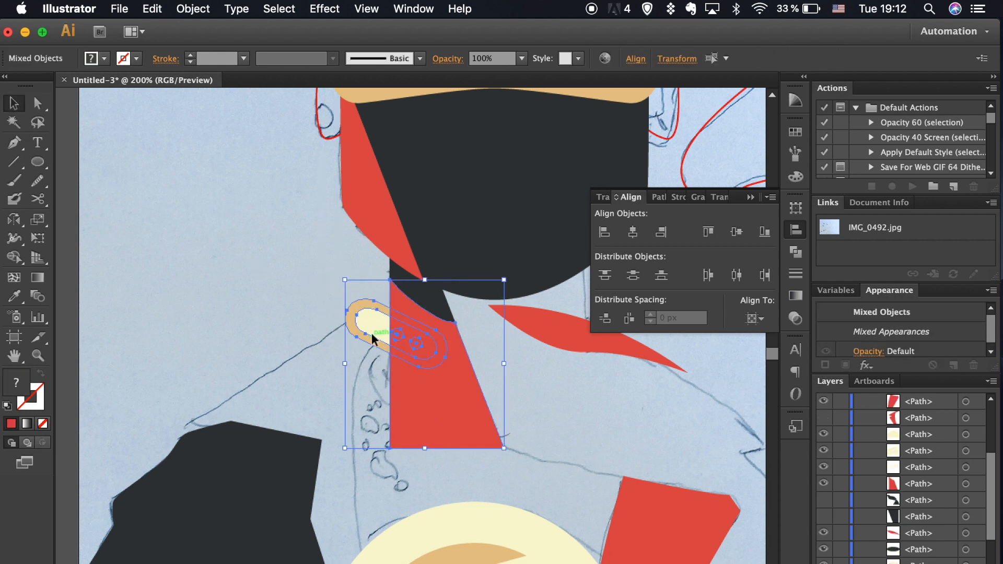
key("super+7")
left_click(309, 302)
- Hide the red neck shape again, leaving the clipped badge shown
left_click(823, 500)
left_click(824, 500)
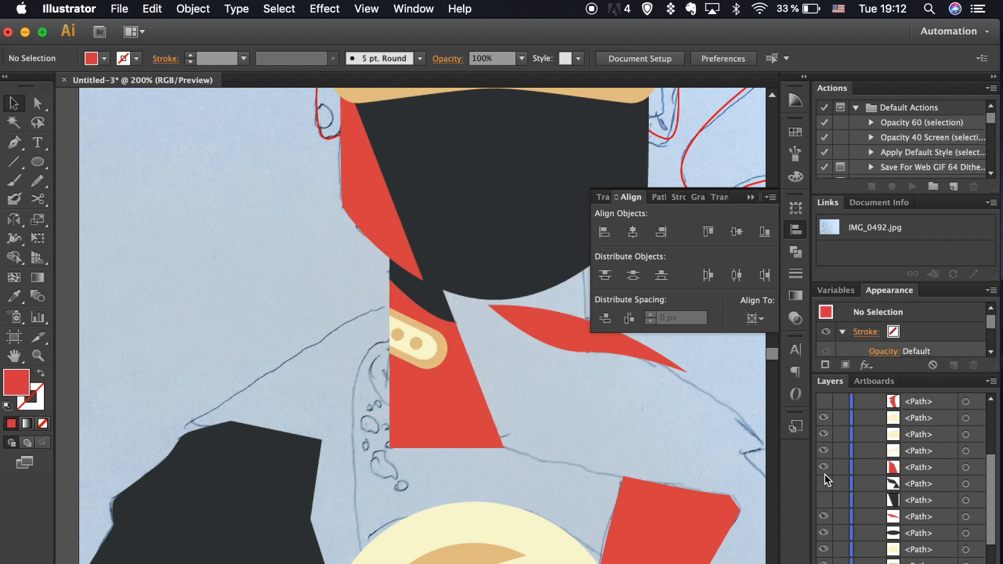
left_click(824, 467)
- Draw a closed straight-sided shape around the shirt area, extending below the artboard, with a red stroke and no fill
scroll(625, 467, "down", 1)
key("p")
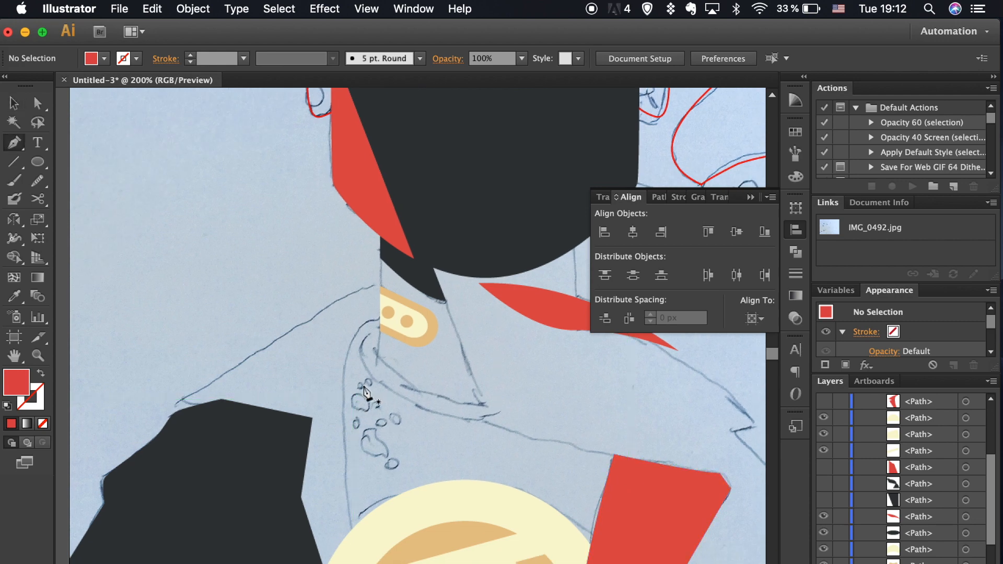
scroll(421, 407, "down", 2)
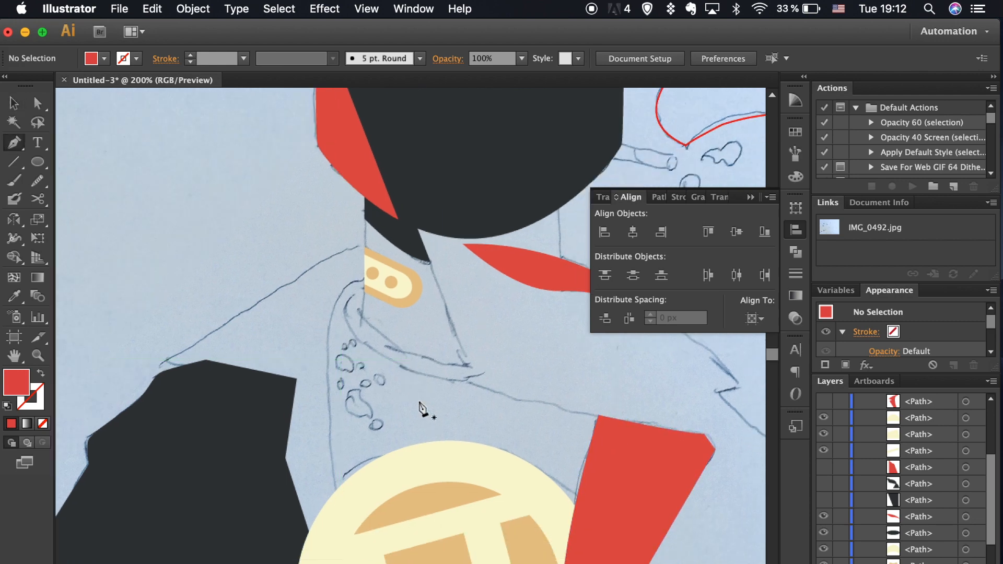
left_click(332, 257)
scroll(413, 285, "right", 4)
left_click(548, 301)
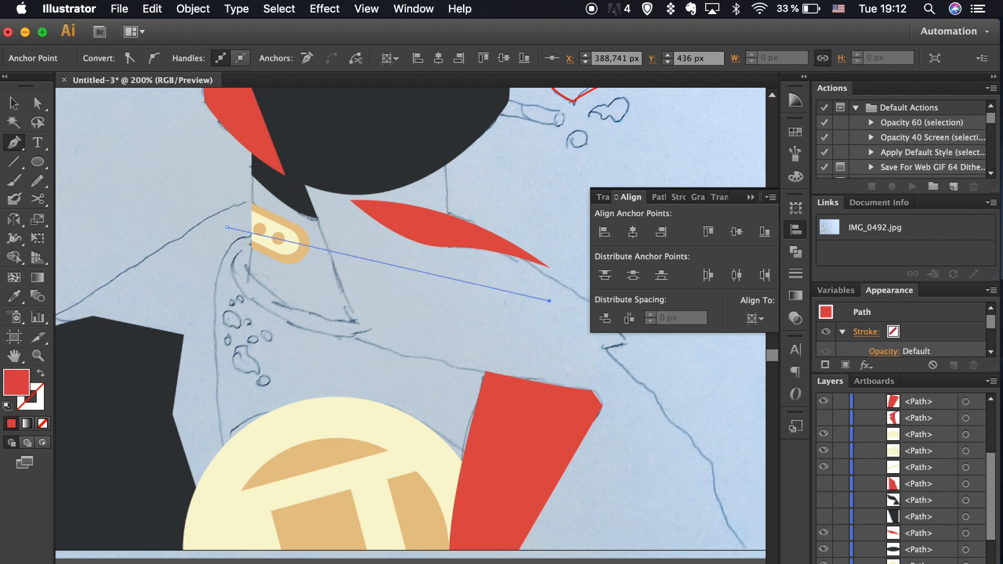
scroll(551, 308, "left", 3)
left_click(585, 562)
left_click(317, 563)
left_click(257, 260)
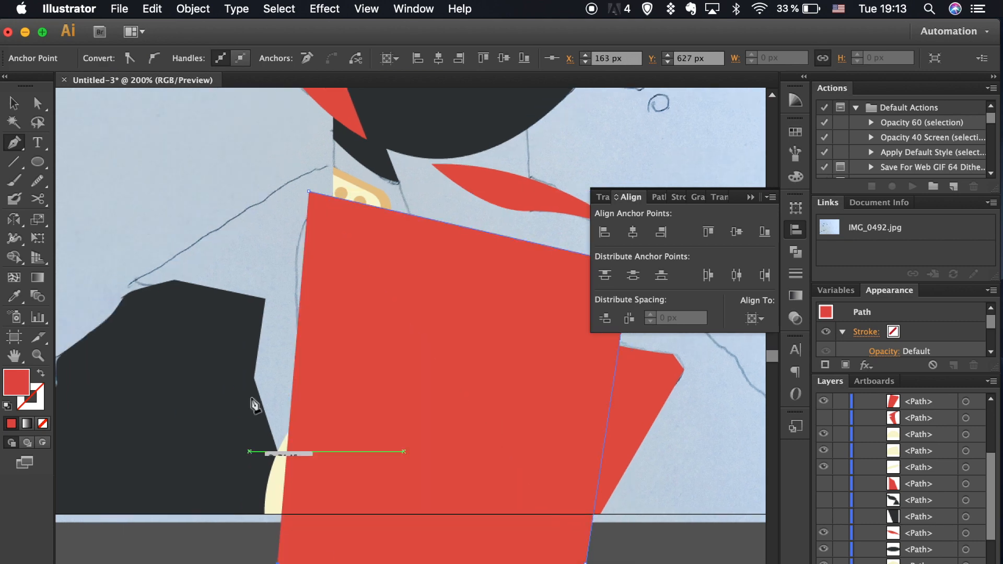
left_click(309, 192)
key("shift+x")
scroll(214, 475, "up", 2)
scroll(214, 476, "right", 1)
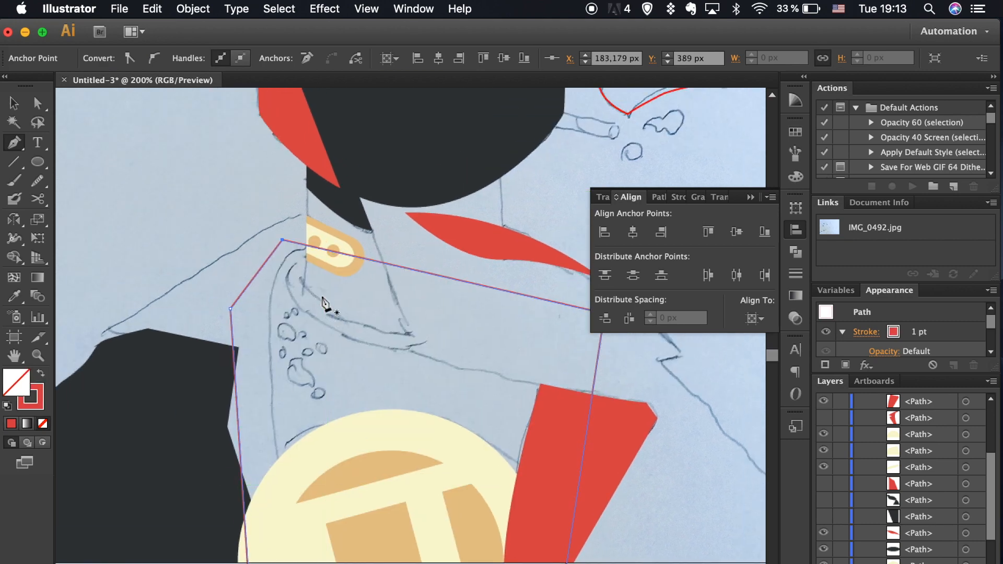
- Draw a curved line along the sketched shirt collar across the base of the neck
left_click(823, 484)
left_click(296, 272)
left_click_drag(528, 328, 528, 330)
key("v")
left_click(509, 395)
left_click(399, 333)
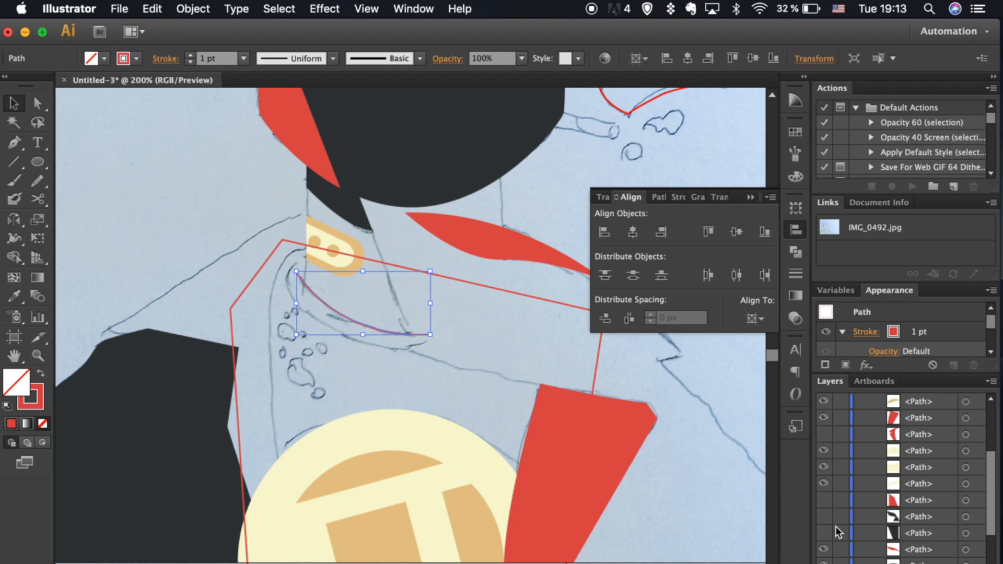
- Show the red neck shape and divide it with the curved collar line
left_click(824, 499)
left_click(400, 328, "shift")
left_click(794, 253)
left_click(608, 270)
left_click(480, 320)
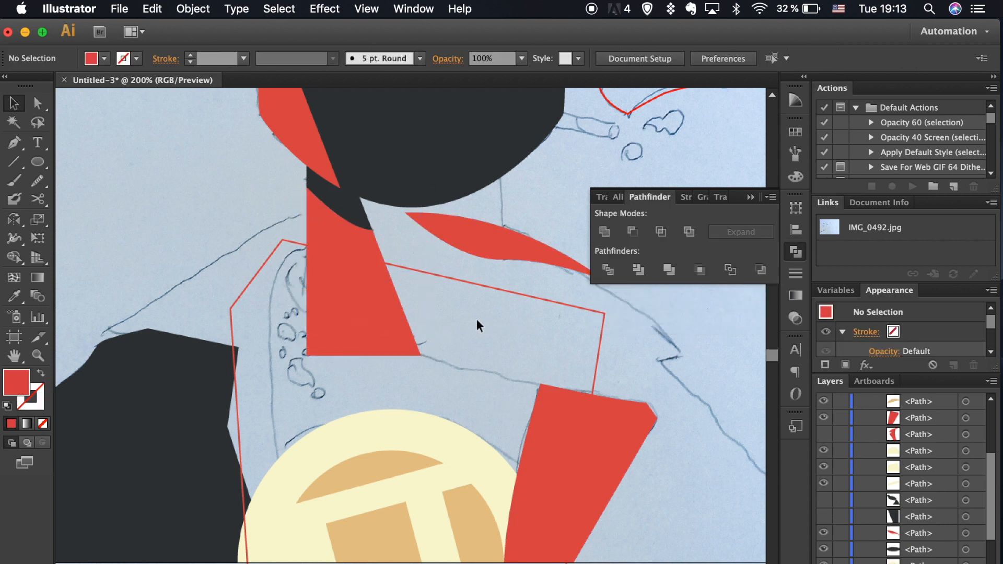
- Ungroup the divided neck, delete the piece below the collar curve and send the remaining red piece behind the badge
left_click(320, 349)
key("super+shift+g")
left_click(320, 372)
left_click(320, 334)
key("Delete")
left_click(355, 280)
key("super+shift+bracketleft")
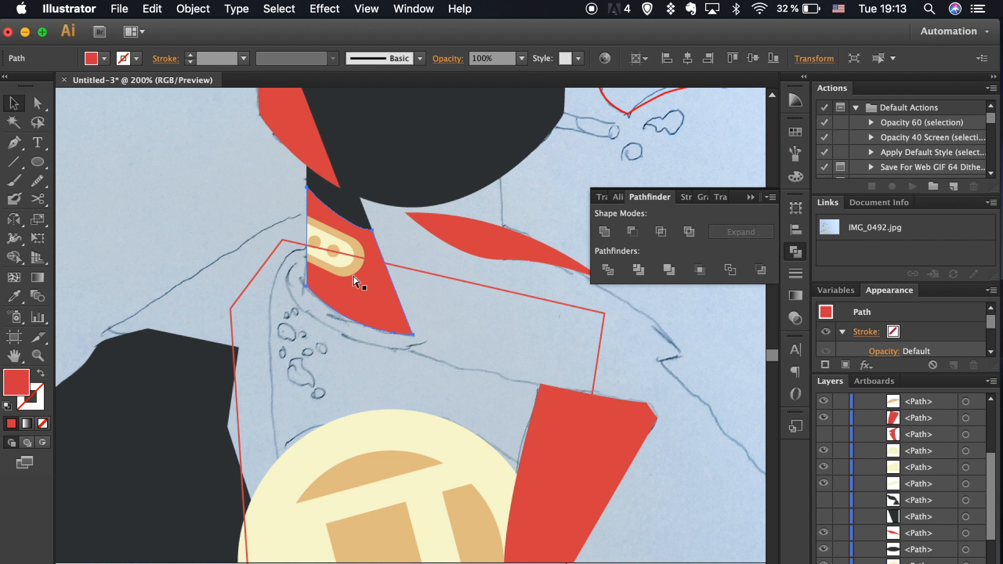
- Show the dark neck, dark jacket and left lapel shapes again and select the right jacket shape
left_click(433, 388)
left_click(823, 516)
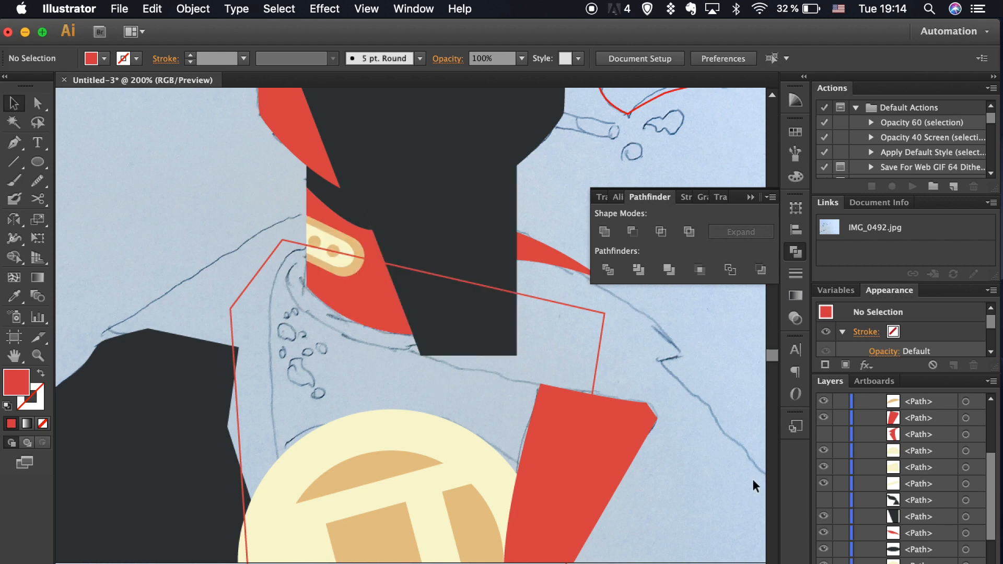
left_click(823, 434)
left_click(427, 350)
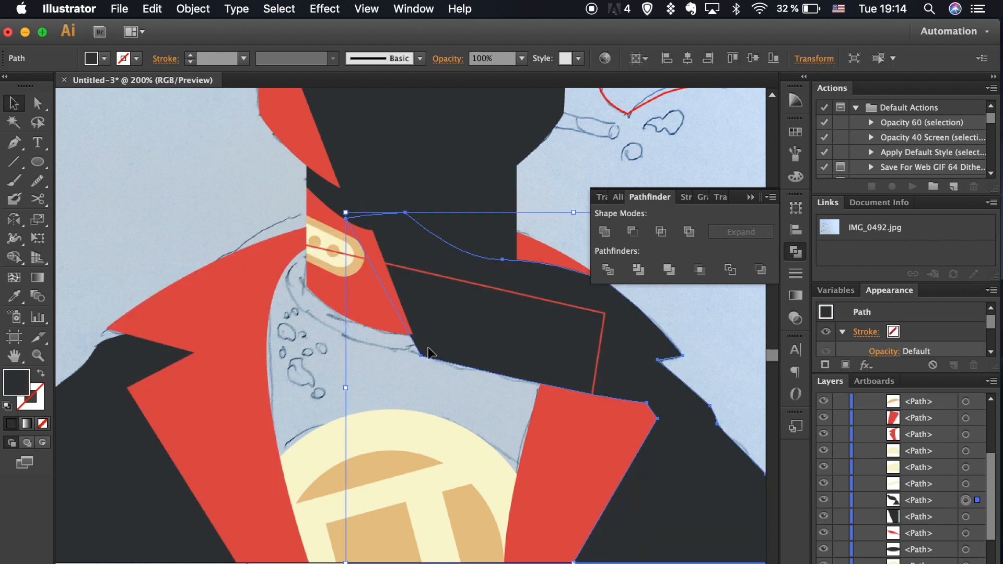
- Fill the outlined shirt shape with the tan colour and send it backward behind the lapels, neck, emblem and dark jacket
left_click(595, 380)
key("o")
key("i")
left_click(364, 515)
key("v")
key("super+bracketleft")
key("super+bracketleft")
key("super+bracketleft")
key("super+bracketleft")
key("super+bracketleft")
key("super+bracketleft")
key("super+bracketleft")
key("super+bracketleft")
key("super+bracketleft")
key("super+bracketleft")
key("super+bracketleft")
key("super+bracketleft")
key("super+bracketleft")
key("super+bracketleft")
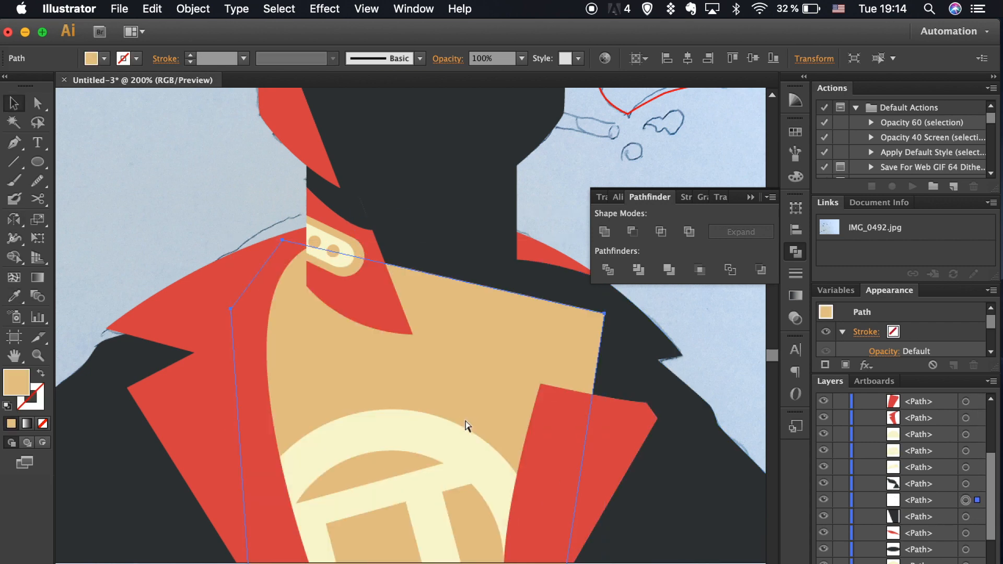
key("super+shift+a")
key("super+minus")
key("super+minus")
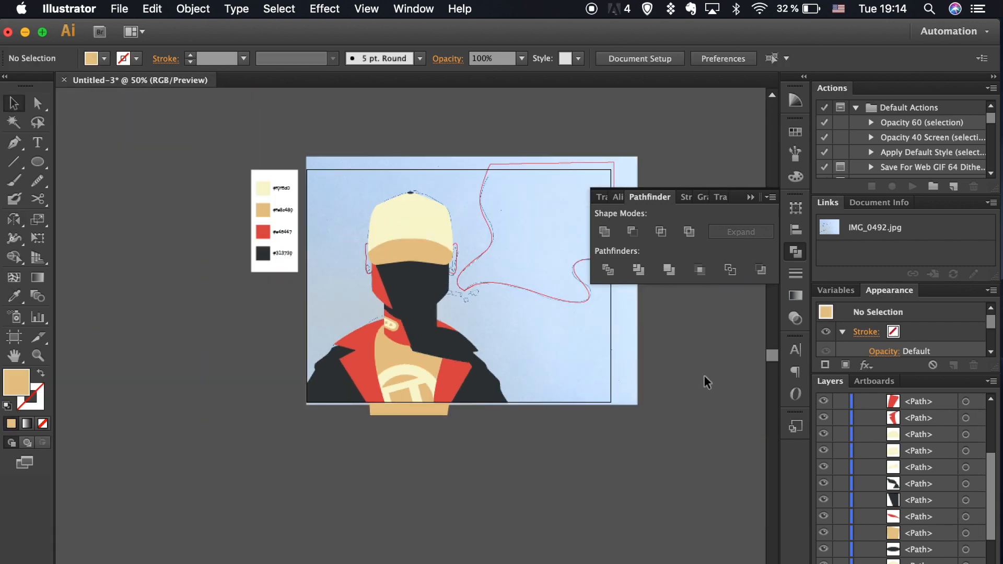
- Move the dark jacket shape's anchor point at the neck so its edge lines up with the red neck's slanted edge
key("super+equal")
key("super+equal")
key("super+equal")
key("super+equal")
key("super+equal")
key("super+equal")
key("a")
scroll(503, 306, "up", 5)
key("super+minus")
key("super+minus")
key("super+minus")
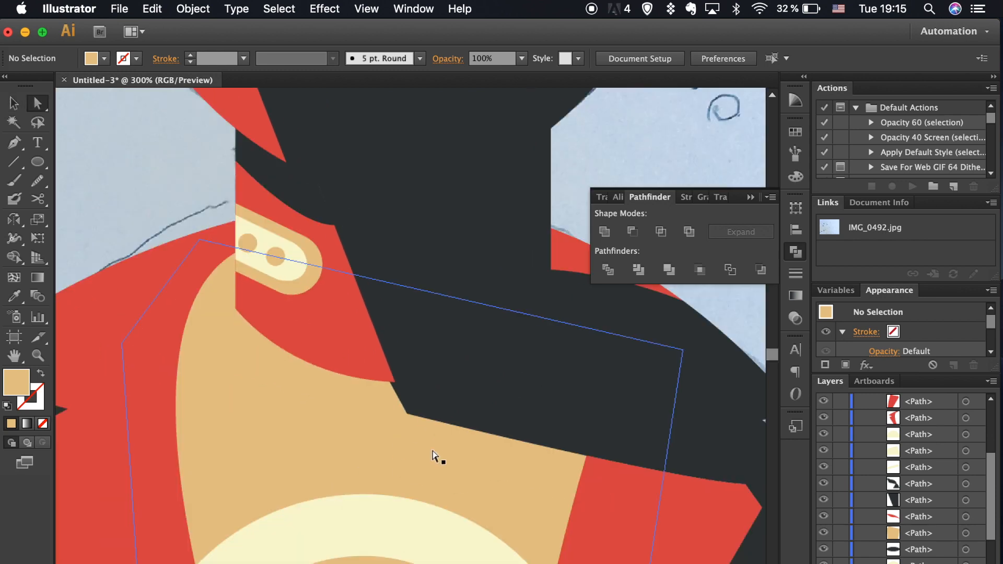
left_click(300, 221)
left_click_drag(296, 208, 330, 205)
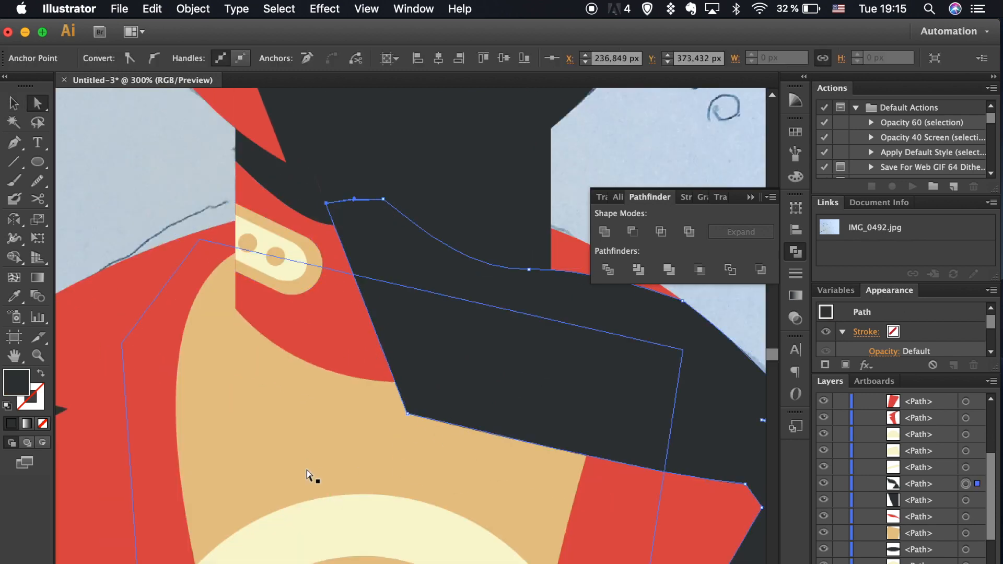
left_click(313, 477)
key("super+minus")
key("super+shift+a")
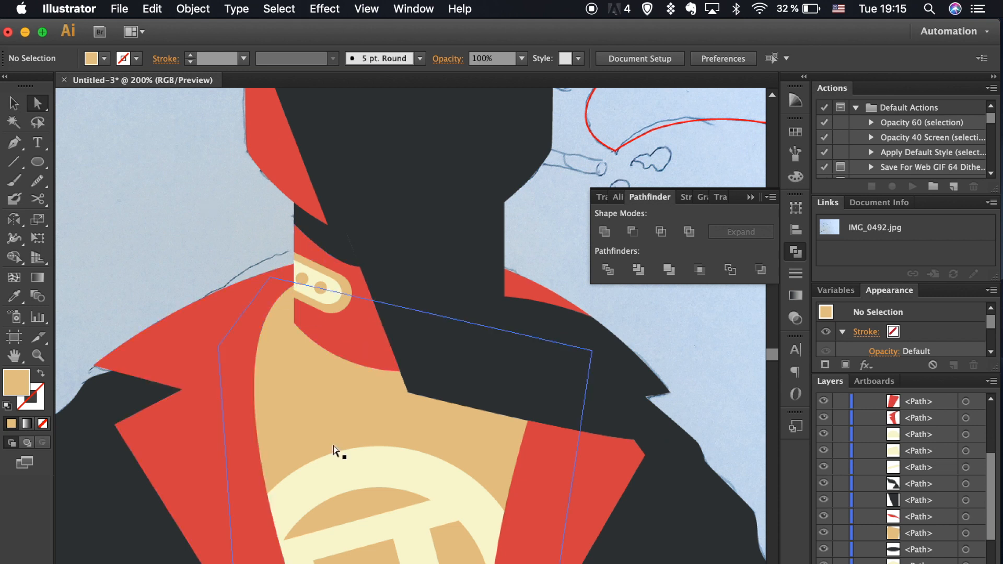
- Draw a closed collar trim shape that curves along just below the red neck and extends under the dark jacket
left_click_drag(333, 327, 335, 346)
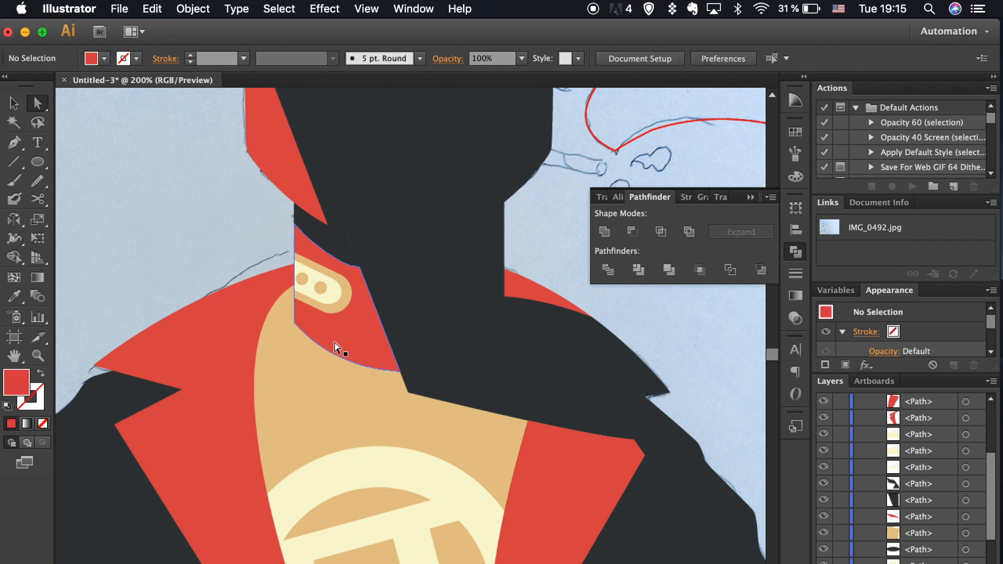
left_click_drag(286, 325, 291, 335)
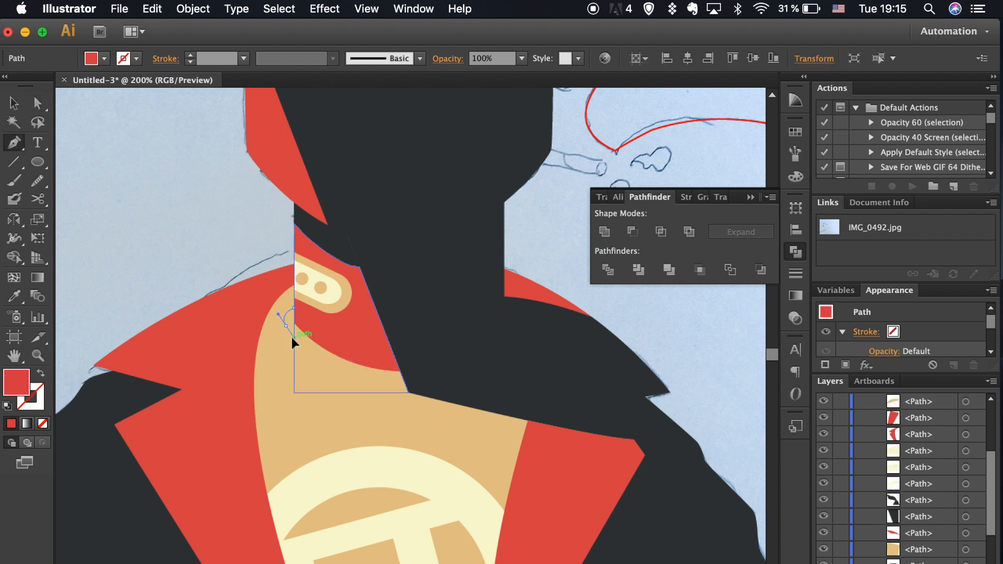
left_click(414, 377)
left_click(408, 330)
left_click(295, 308)
- Fill the collar trim with the cream colour of the emblem and send it backward behind the red neck and dark jacket
key("i")
left_click(424, 474)
key("super+bracketleft")
key("super+bracketleft")
key("super+bracketleft")
key("super+bracketleft")
key("super+bracketleft")
key("super+bracketleft")
key("super+bracketleft")
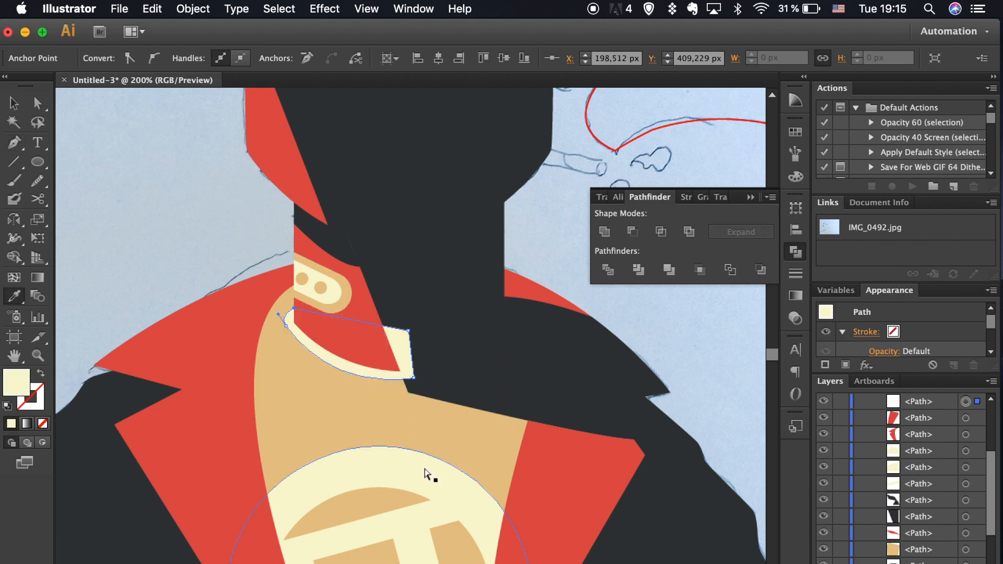
key("v")
key("super+shift+a")
key("super+minus")
key("super+minus")
key("super+minus")
key("super+minus")
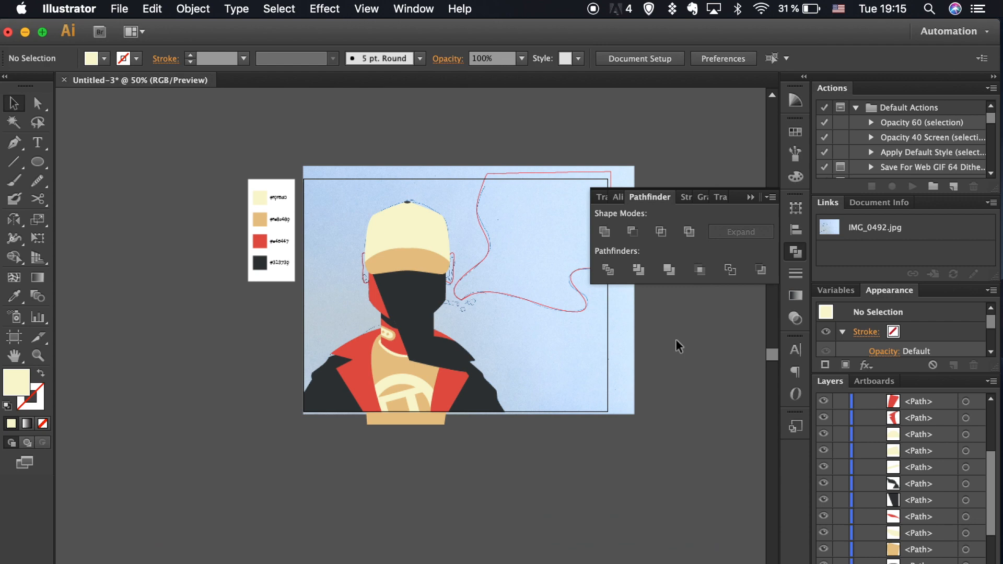
- Draw a cream circle over the sketched earring at the lobe of the ear on the red side of the face
key("super+equal")
key("super+equal")
key("super+equal")
key("super+equal")
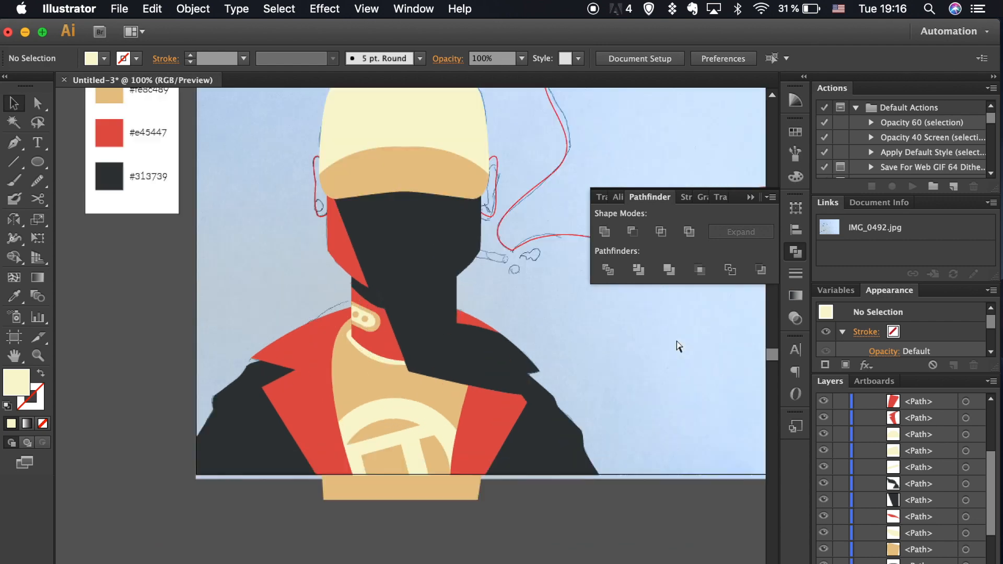
left_click_drag(277, 309, 288, 321)
key("super+equal")
key("super+equal")
left_click_drag(230, 311, 262, 354)
key("v")
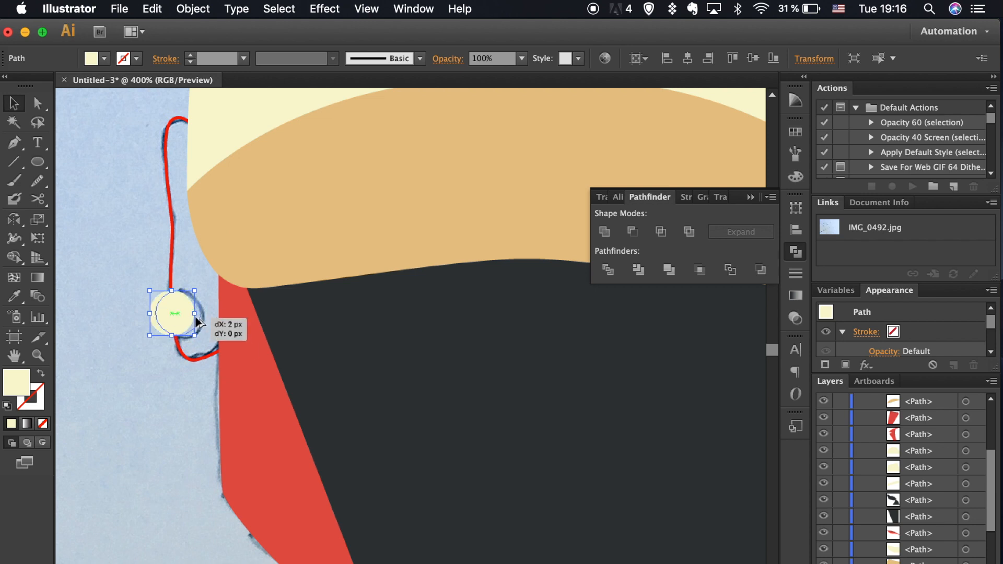
- Narrow the earring circle into an oval and arrange a duplicate slightly offset from it
left_click_drag(199, 321, 200, 322)
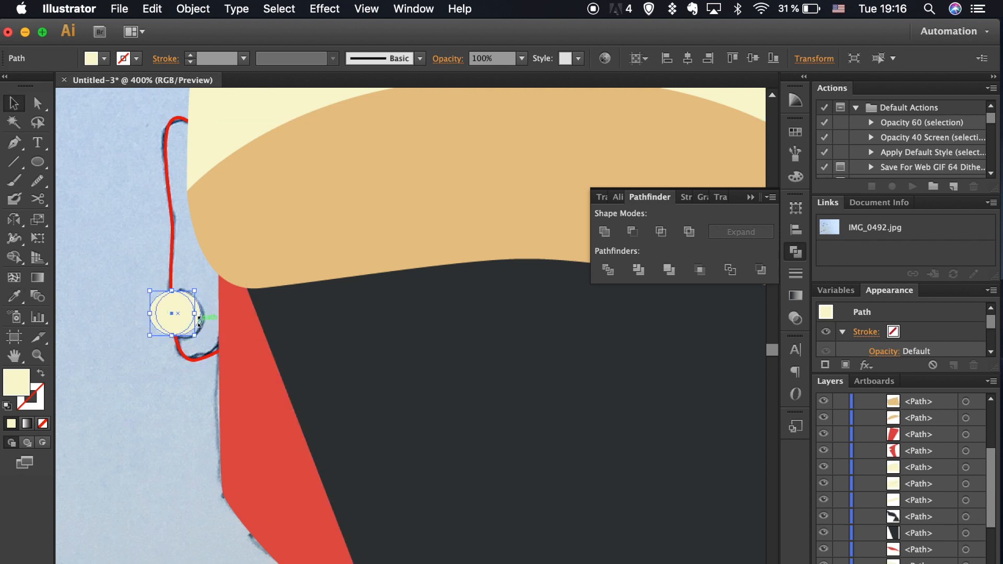
left_click(204, 325)
left_click(198, 317)
key("Delete")
left_click(171, 309)
left_click_drag(150, 314, 181, 316)
key("super+c")
key("super+v")
key("super+z")
key("Right")
key("Right")
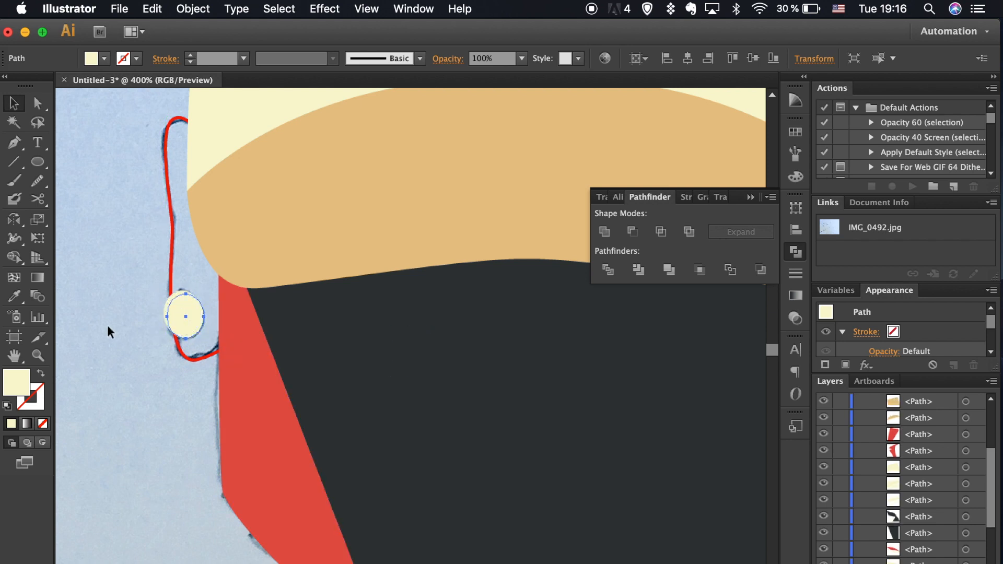
- Fill the front earring oval with the dark colour and the ear outline with the red of the face
key("i")
left_click(223, 471)
key("v")
left_click(209, 356)
key("i")
left_click(258, 421)
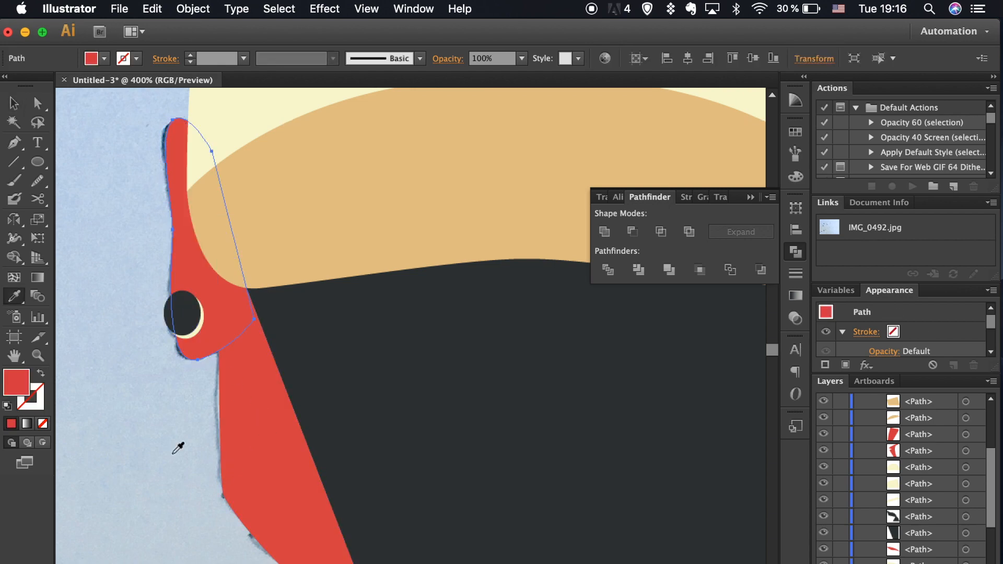
key("v")
left_click(175, 455)
- Draw an unfilled curved line across the lower part of the other ear, extending it under the cap brim
key("super+minus")
key("super+minus")
key("super+minus")
key("super+minus")
scroll(172, 454, "right", 1)
key("super+plus")
key("super+plus")
key("super+plus")
scroll(490, 477, "right", 3)
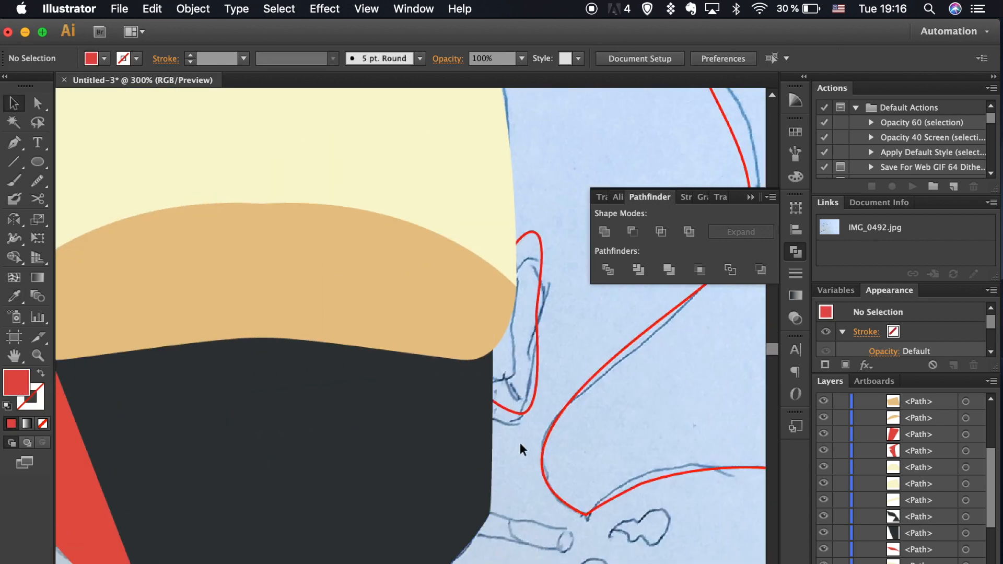
key("p")
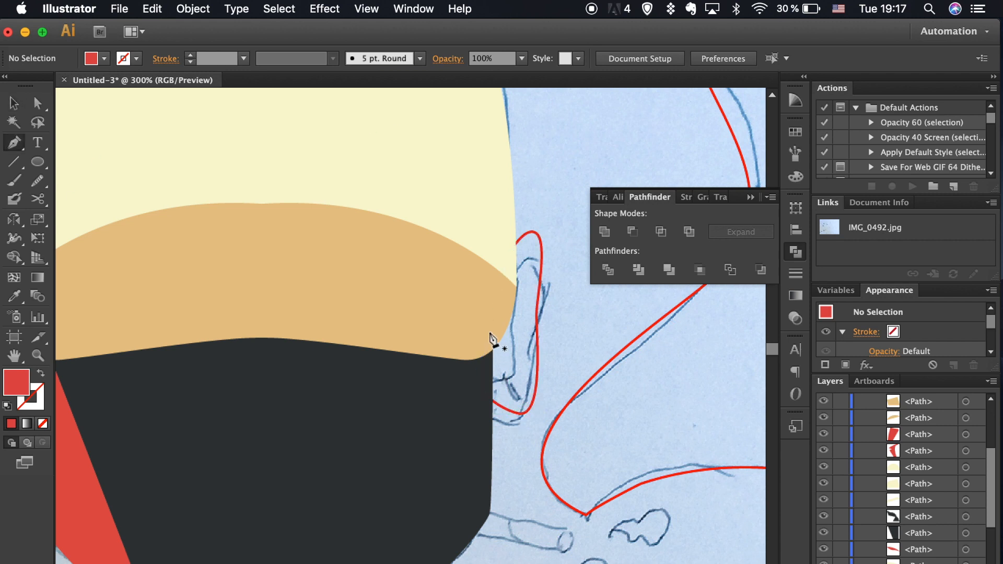
left_click(488, 331)
left_click_drag(589, 389, 590, 390)
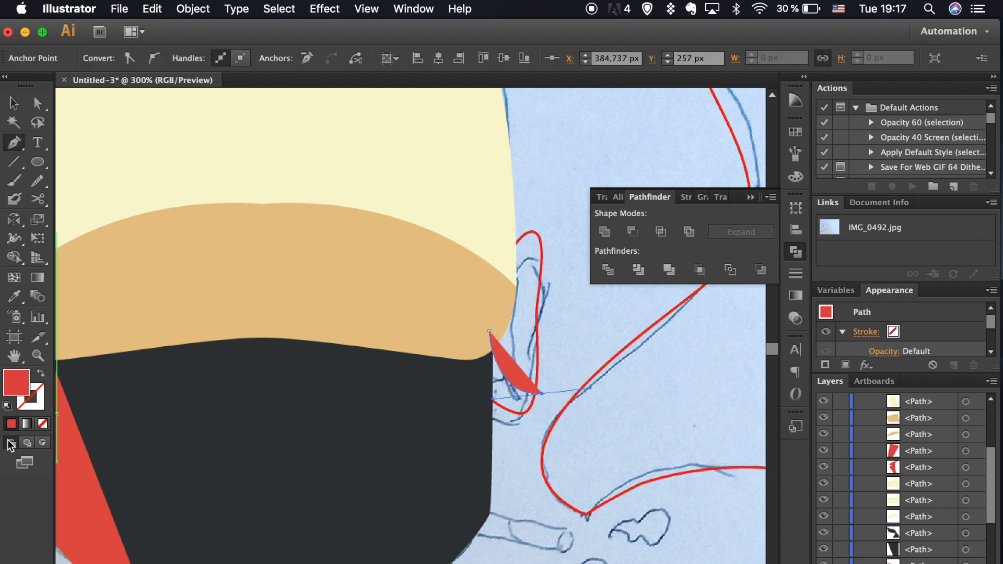
left_click(40, 374)
key("a")
left_click_drag(489, 330, 484, 315)
- Divide the ear outline with the curved line and ungroup the resulting pieces
left_click(537, 317, "shift")
left_click(607, 270)
key("super+shift+g")
left_click(533, 435)
- Fill the ear's lower piece with the dark colour and its upper piece with red
left_click(506, 410)
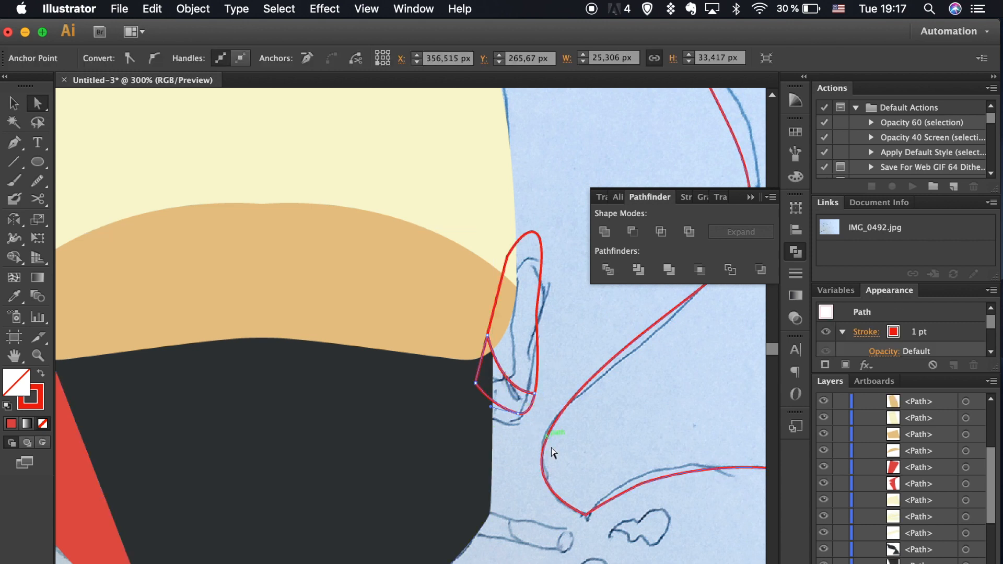
key("i")
left_click(444, 422)
key("v")
left_click(537, 366)
key("i")
left_click(69, 536)
key("v")
- Select both pieces of the divided ear and send them to the back, behind the cap
left_click_drag(518, 450, 515, 362)
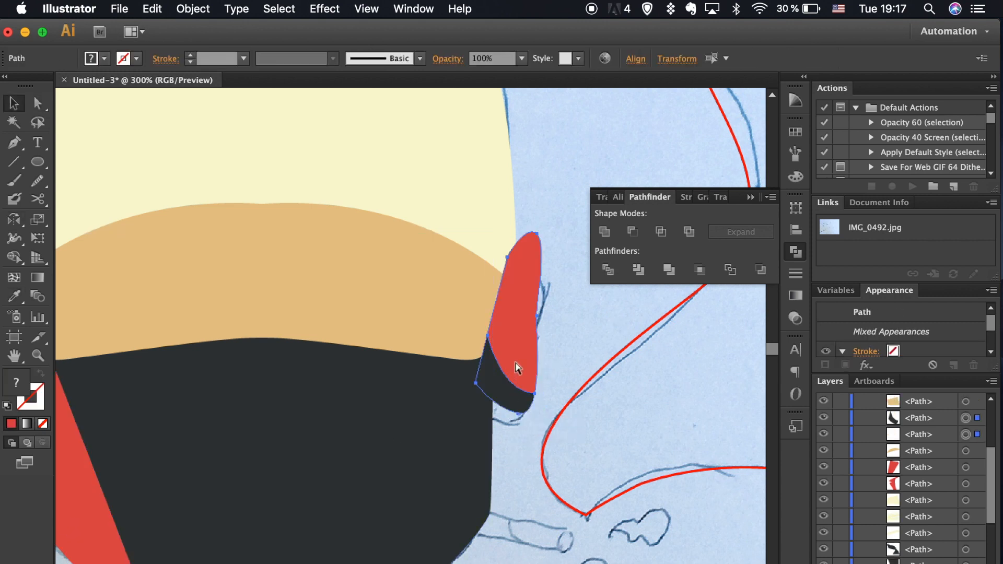
key("super+shift+bracketleft")
left_click(555, 354)
key("super+minus")
key("super+minus")
key("super+minus")
key("super+equal")
key("super+equal")
key("super+equal")
scroll(556, 355, "left", 5)
left_click_drag(670, 426, 659, 382)
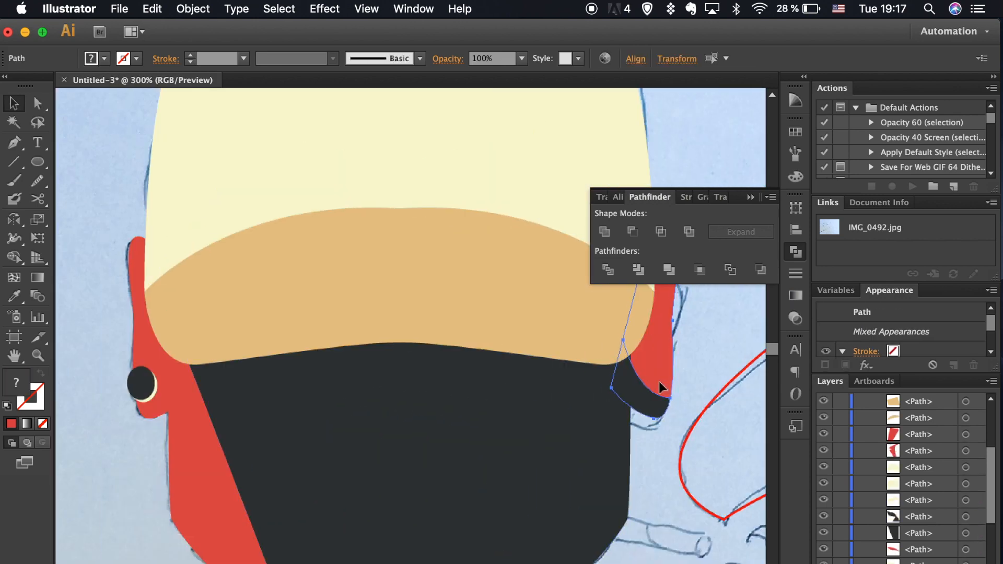
left_click(656, 440)
key("a")
left_click(621, 340)
left_click(717, 385)
- Draw a dark horizontal rectangle over the sketched cigarette, starting inside the face shape
scroll(719, 391, "down", 5)
scroll(615, 395, "right", 5)
left_click(37, 162)
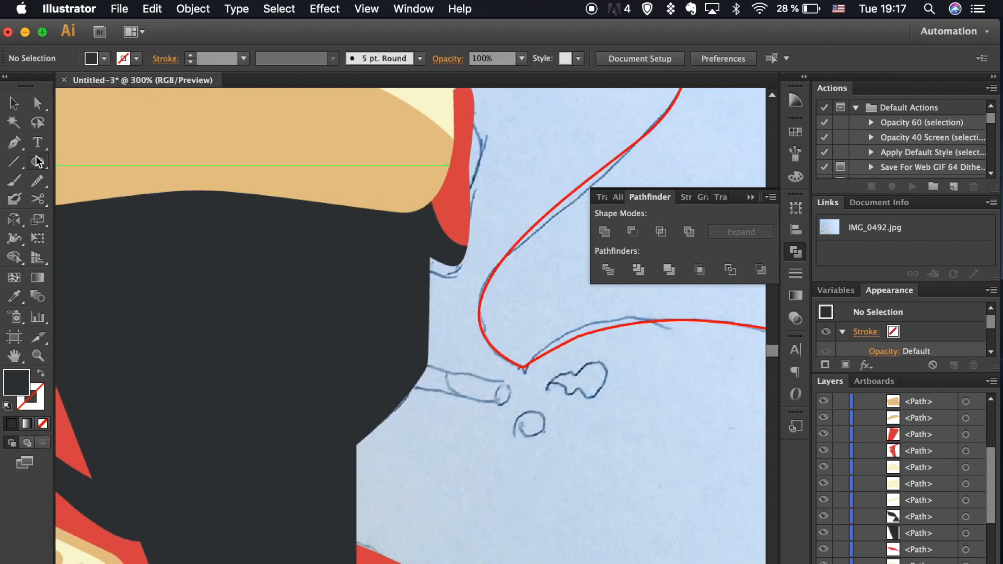
left_click(104, 161)
left_click_drag(402, 364, 507, 385)
key("v")
key("super+equal")
key("super+equal")
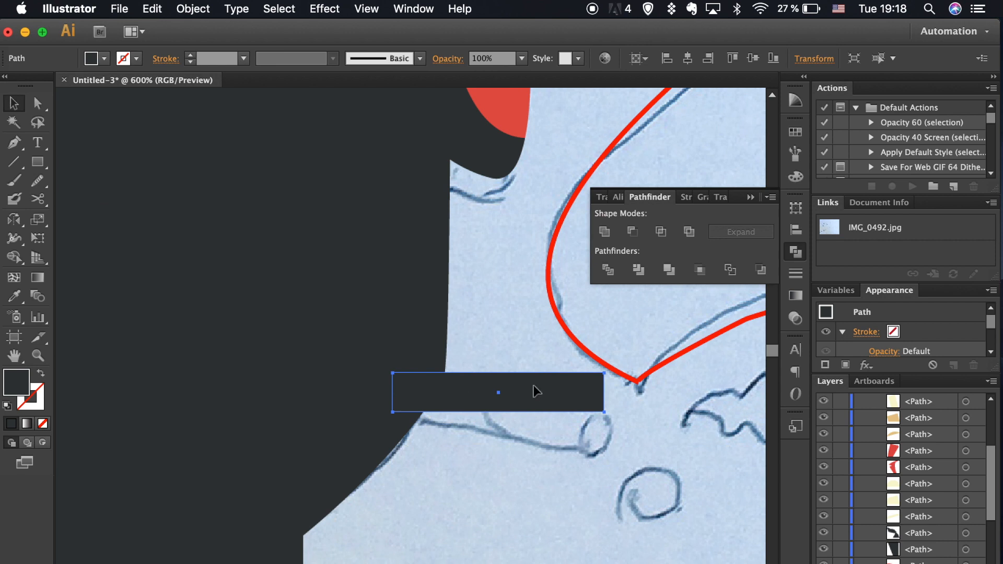
- Lower the rectangle's outer end points so the cigarette slants down along the sketched lines
key("a")
left_click(604, 374)
left_click_drag(605, 412, 604, 428)
key("super+z")
left_click_drag(604, 387, 606, 424)
- Draw a curved line across the cigarette, divide the cigarette with it and ungroup the pieces
key("p")
left_click(502, 360)
left_click_drag(519, 455, 558, 490)
key("v")
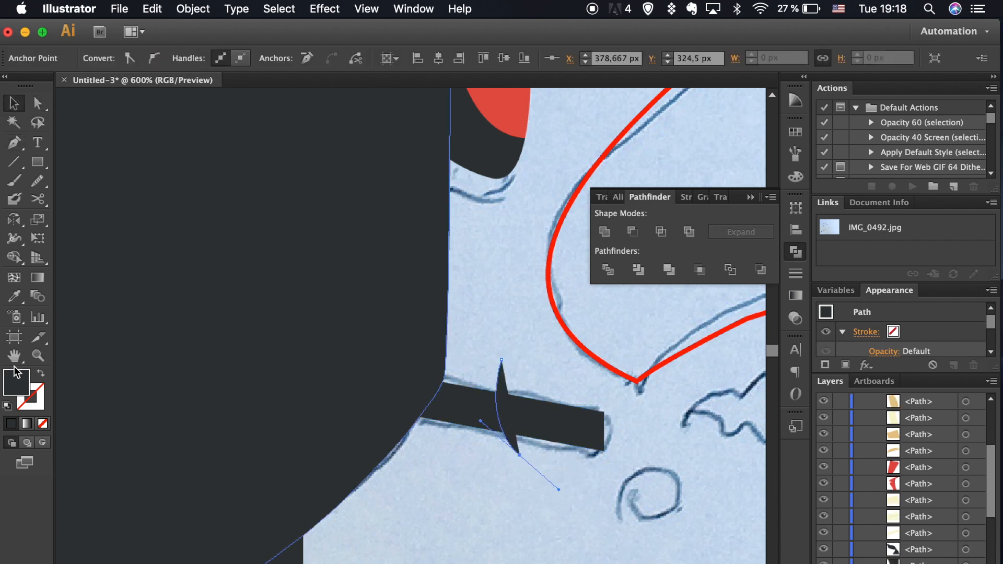
left_click(41, 373)
left_click(558, 416, "shift")
left_click(608, 270)
key("super+shift+g")
left_click(507, 498)
- Fill the cigarette's outer piece with white, colour code ffffff
left_click(557, 435)
double_click(20, 372)
type("ffffff")
key("Return")
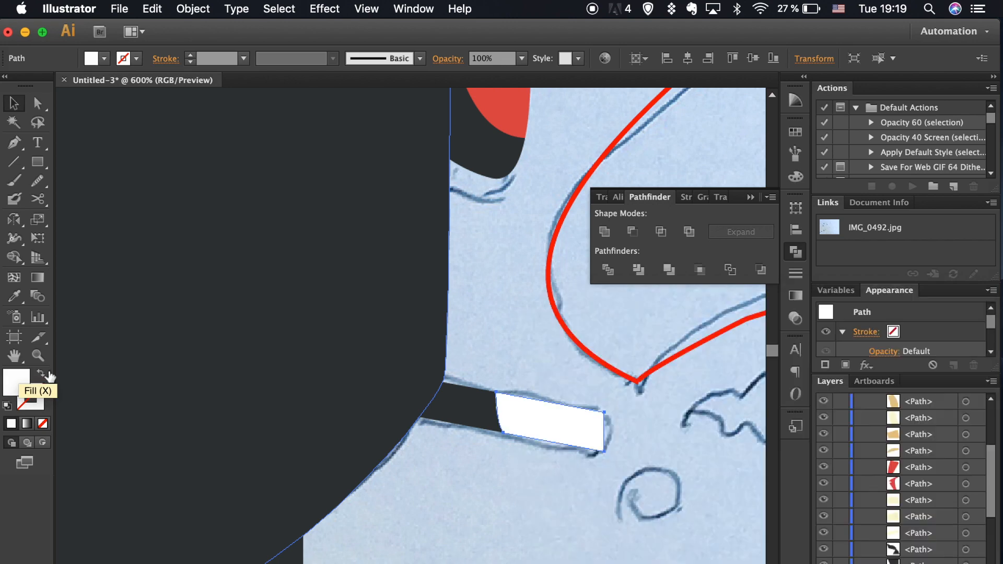
- Draw a circle over the outer end of the white cigarette piece, as tall as the cigarette
key("super+shift+a")
left_click_drag(45, 160, 70, 179)
left_click_drag(604, 433, 622, 452)
key("super+equal")
key("super+equal")
key("super+equal")
scroll(595, 433, "right", 4)
left_click_drag(588, 447, 587, 443)
key("a")
left_click(589, 443)
key("v")
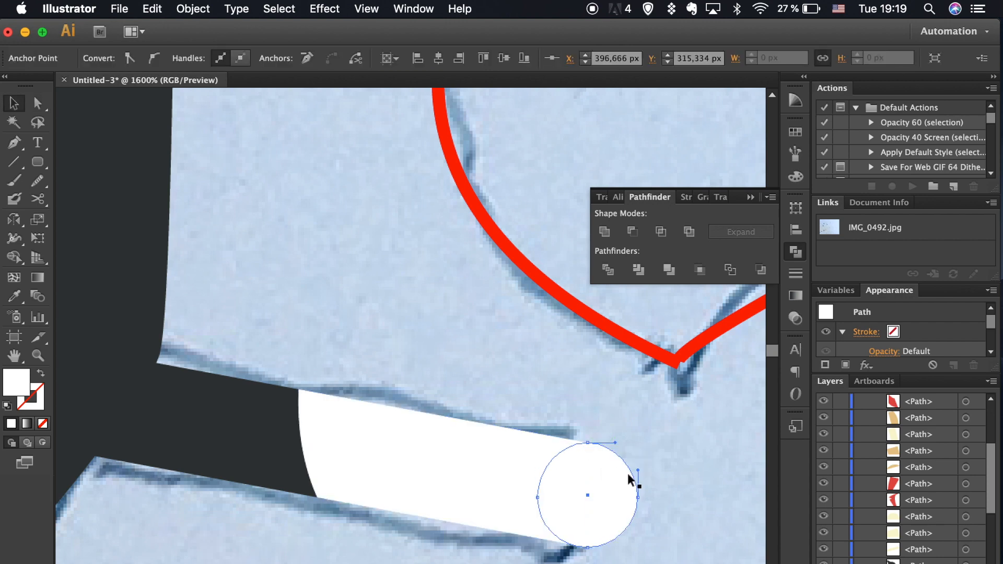
- Fill the circle at the cigarette's end with red and narrow it into an upright ellipse
left_click(616, 490)
left_click(369, 8)
left_click(433, 412)
left_click_drag(638, 497, 616, 495)
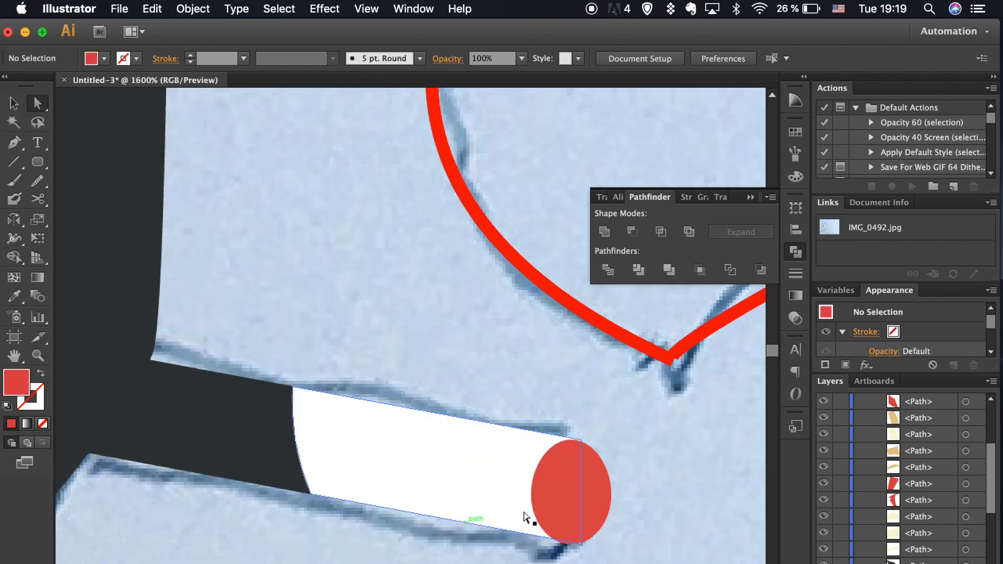
left_click(570, 544)
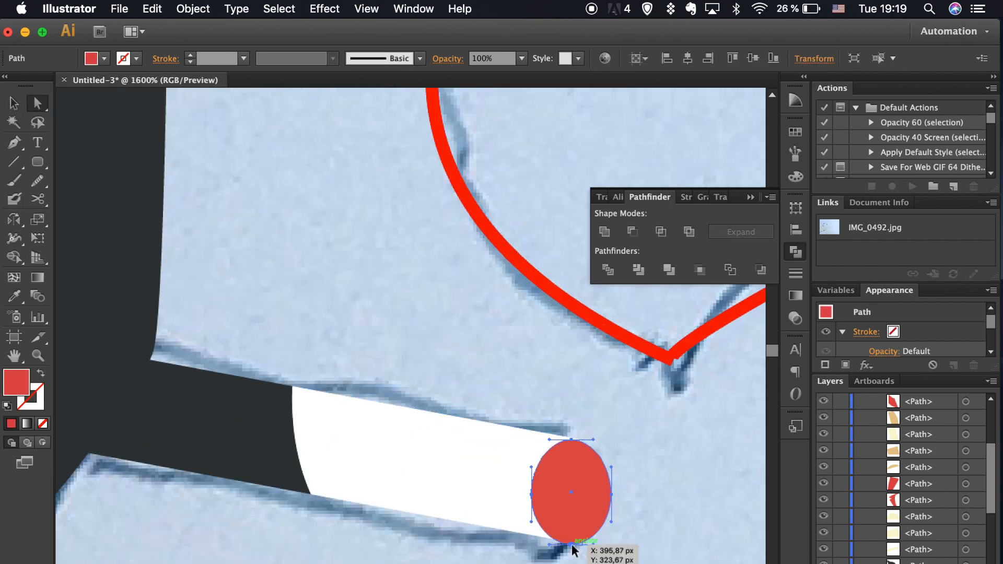
- Shift the red ellipse's lower and outer points slightly so the ellipse tilts with the cigarette
left_click(505, 512)
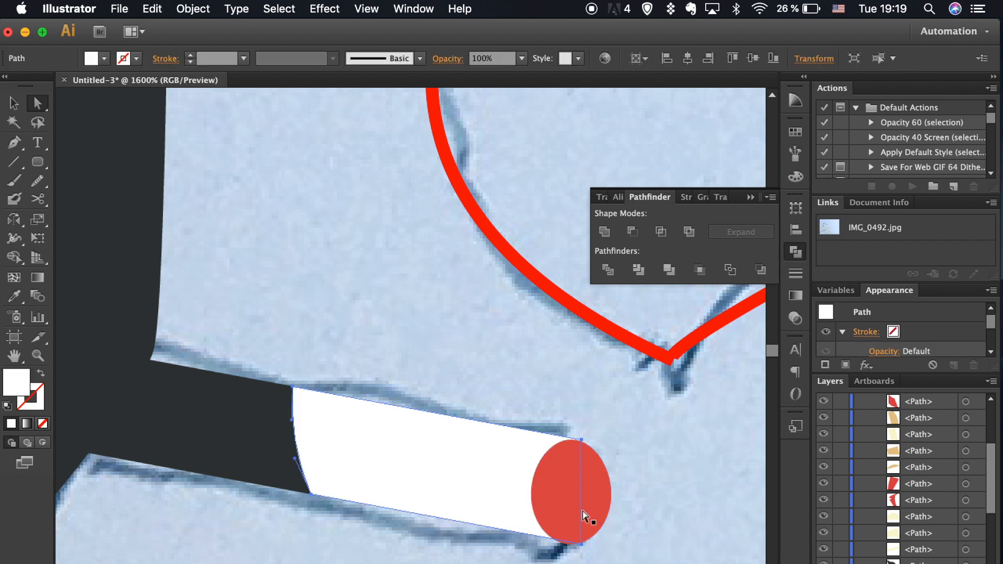
scroll(854, 446, "up", 5)
left_click(840, 434)
left_click_drag(591, 559, 559, 538)
mouse_move(570, 544)
left_mouse_down()
mouse_move(545, 523)
mouse_move(571, 543)
mouse_move(563, 541)
left_mouse_up()
left_click(581, 547)
left_click(610, 498)
left_click_drag(612, 494, 607, 488)
- Move the white piece's lower outer corner beneath the ellipse, lock that piece and adjust the ellipse's top point
left_click_drag(581, 544, 563, 541)
left_click(840, 435)
left_click(580, 544)
left_click(592, 563)
key("super+equal")
key("super+equal")
key("super+equal")
scroll(425, 472, "down", 5)
scroll(425, 472, "right", 5)
left_click(425, 472)
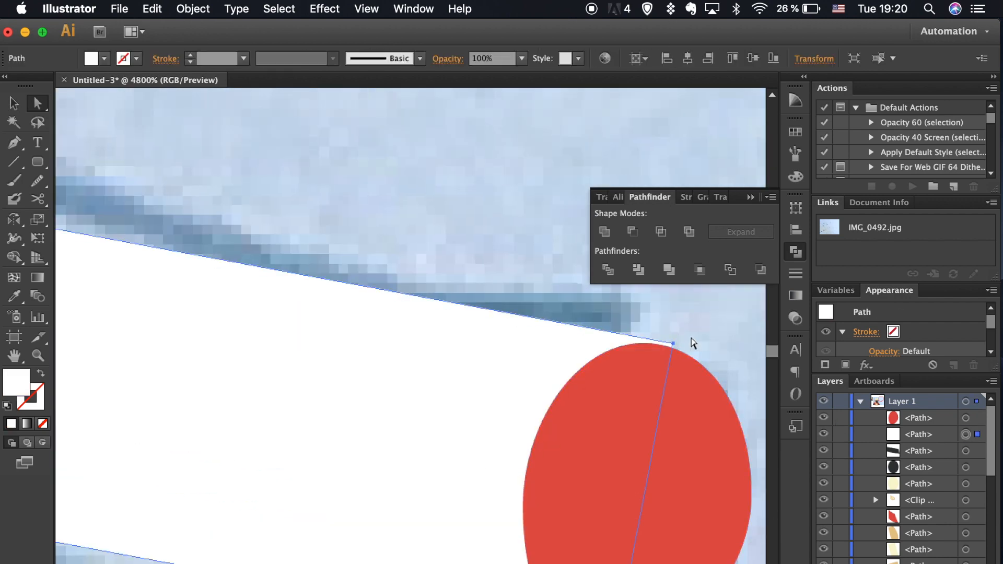
left_click(687, 380, "shift")
left_click(838, 435)
left_click_drag(645, 343, 648, 341)
key("super+1")
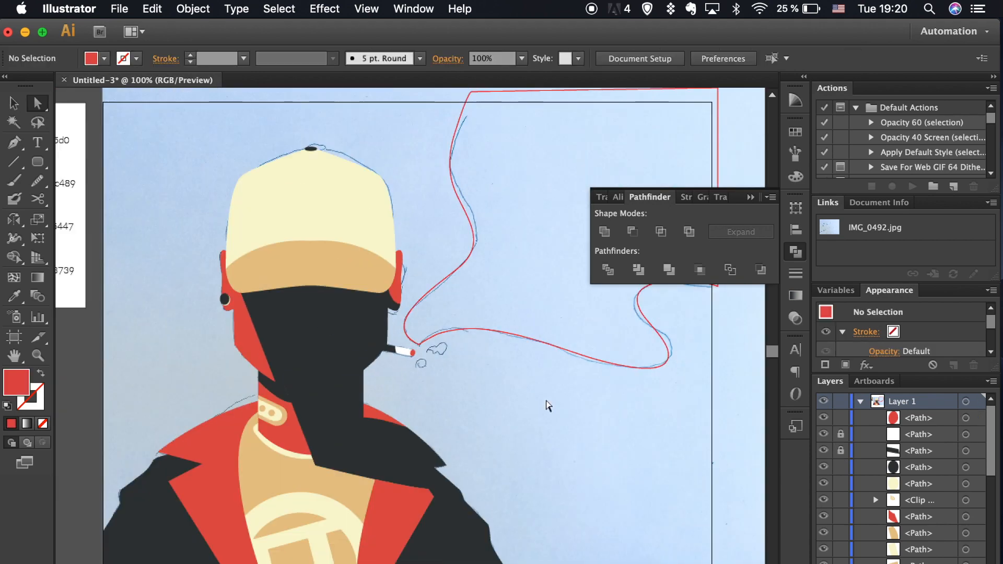
- Trace the upper edge of the larger sketched smoke puff beside the cigarette with the Pen tool
key("super+equal")
key("super+equal")
key("super+equal")
scroll(599, 437, "up", 3)
scroll(599, 437, "right", 3)
key("p")
left_click(398, 348)
left_click_drag(418, 339, 424, 338)
key("super+equal")
key("super+equal")
key("super+equal")
key("super+equal")
key("super+equal")
left_click_drag(465, 287, 474, 288)
scroll(474, 289, "right", 3)
scroll(474, 289, "up", 1)
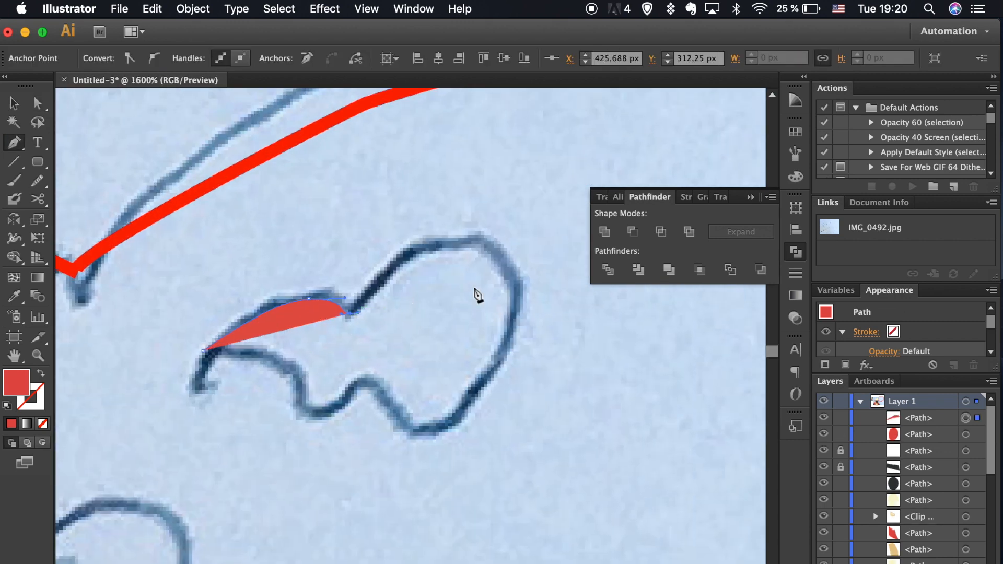
- Trace the rest of the larger smoke puff, close the path and swap its fill with its stroke
left_click_drag(467, 241, 523, 245)
left_click_drag(456, 419, 396, 428)
key("shift+x")
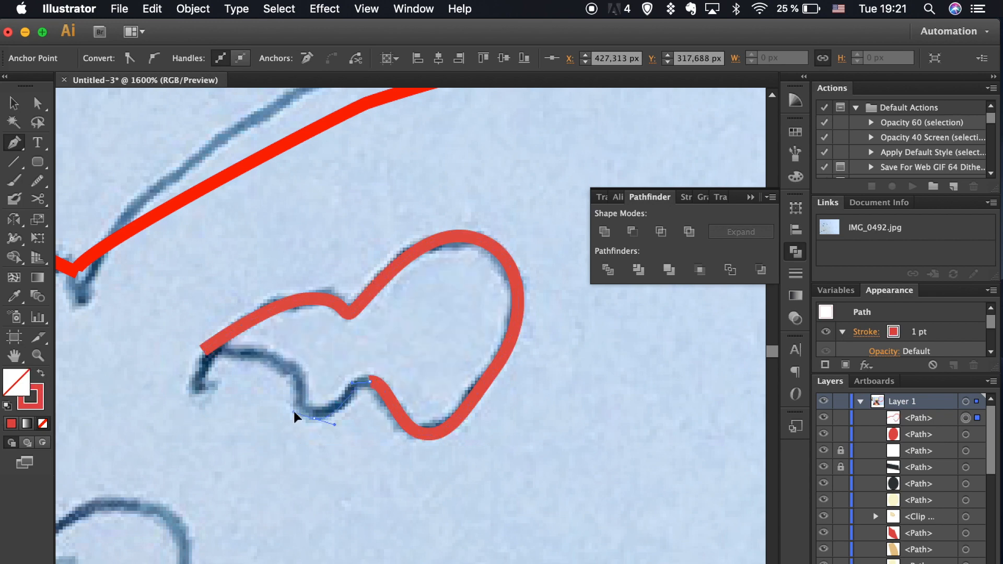
left_click(208, 357)
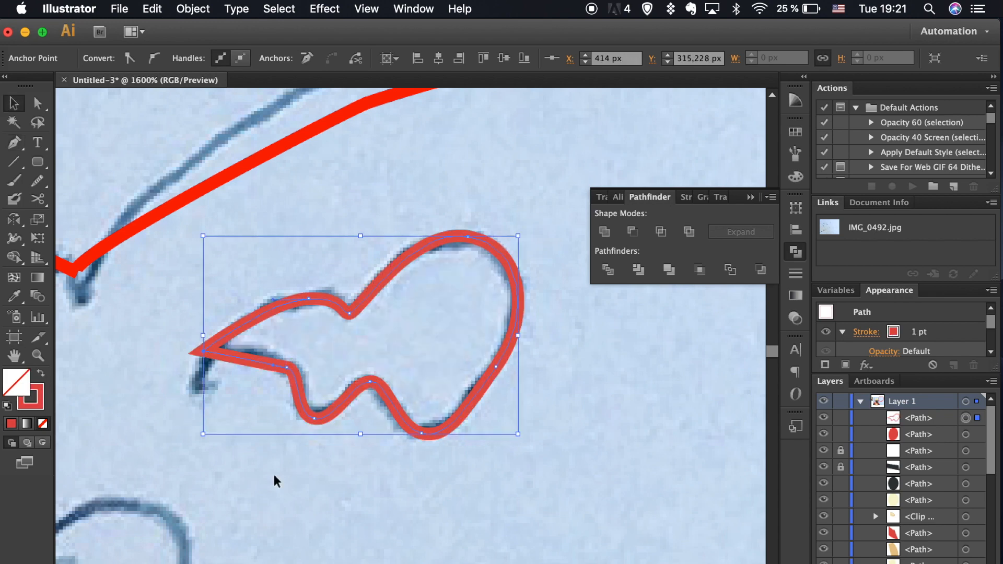
- Trace the small round smoke puff below the cigarette as a closed red outline
scroll(273, 475, "down", 3)
scroll(273, 475, "left", 3)
left_click(252, 353)
left_click_drag(380, 370, 400, 424)
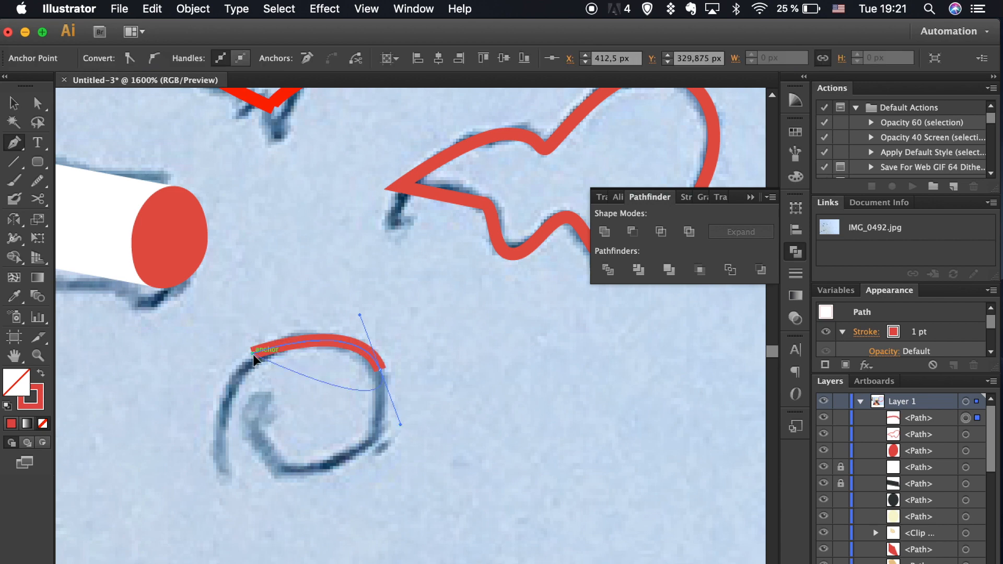
left_click_drag(214, 197, 213, 179)
key("v")
left_click(438, 416)
scroll(439, 416, "down", 9)
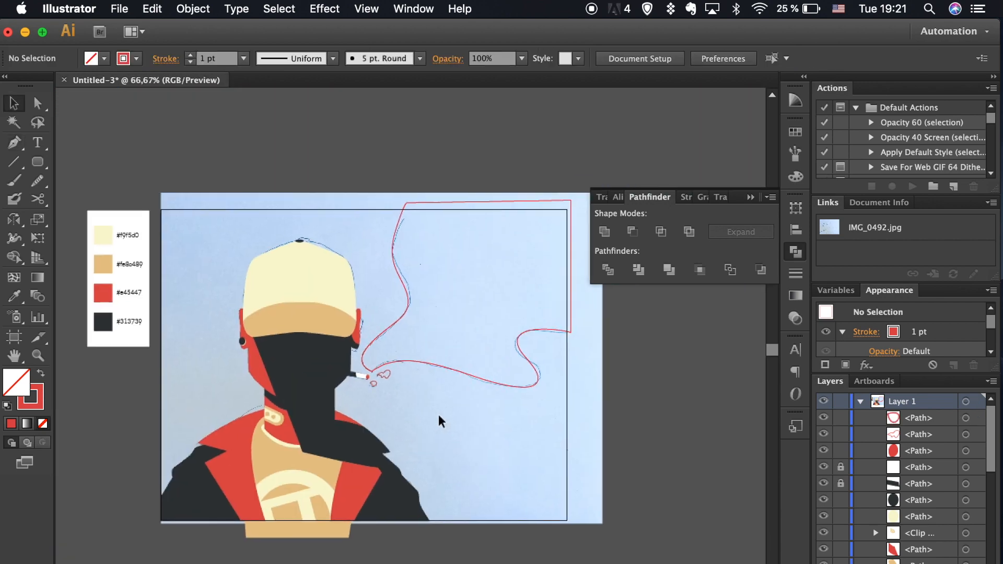
- Fill the large smoke cloud and both small puffs with the cap's cream colour
left_click_drag(369, 313, 371, 314)
key("i")
left_click(297, 261)
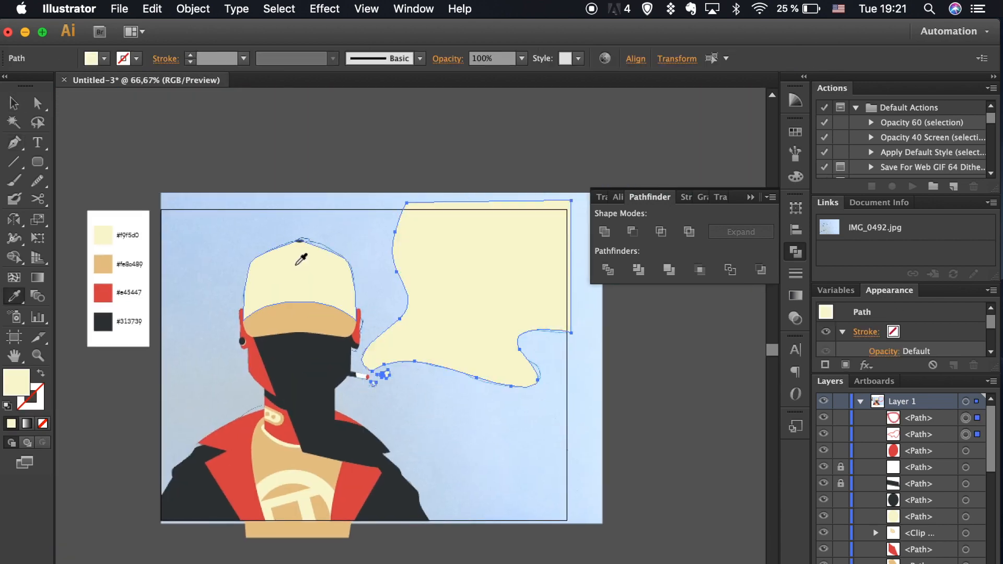
key("v")
left_click(438, 440)
- Draw a background rectangle covering the artboard, fill it with the palette's tan and send it to the back
left_click_drag(37, 162, 99, 162)
mouse_move(161, 209)
left_mouse_down()
mouse_move(575, 526)
mouse_move(566, 521)
left_mouse_up()
left_click(108, 263)
key("super+shift+bracketleft")
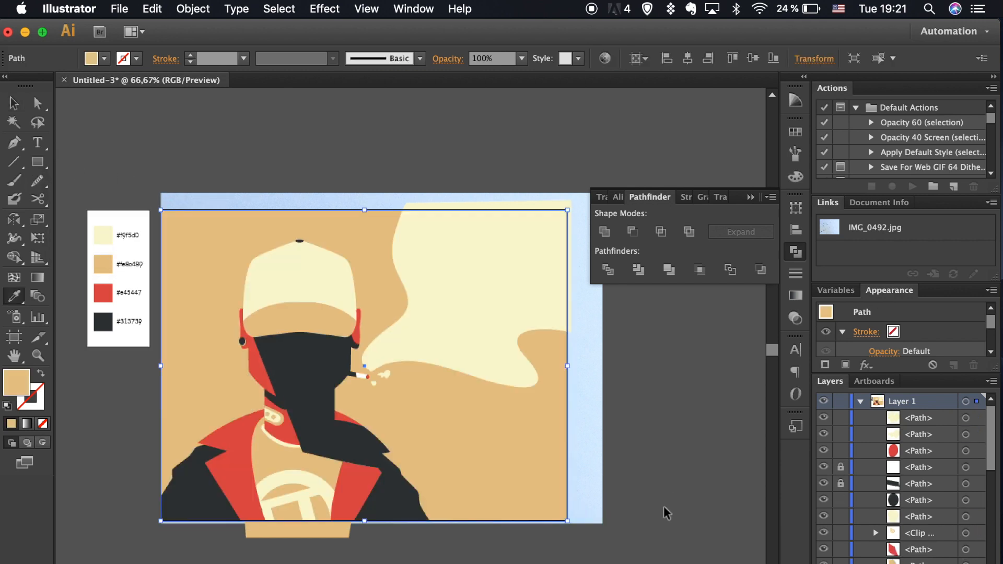
key("v")
left_click(653, 497)
- Bring the linked sketch image in front of all the traced shapes
scroll(856, 561, "down", 10)
mouse_move(902, 550)
left_mouse_down()
mouse_move(904, 395)
mouse_move(903, 407)
left_mouse_up()
key("super+equal")
key("super+equal")
key("super+equal")
key("super+equal")
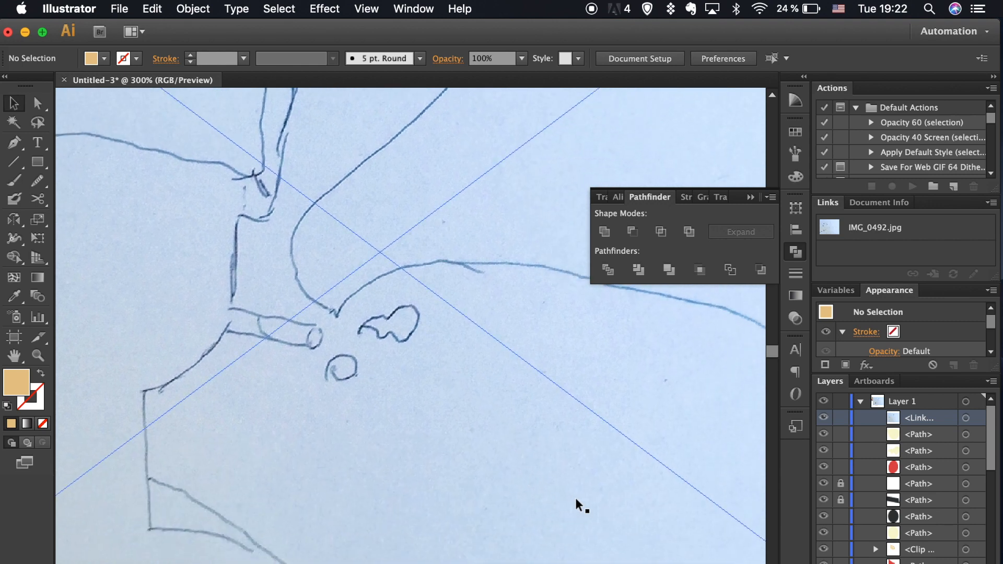
- Draw two concentric tan circles for a round badge where the sketched collar meets the shoulder
left_click_drag(40, 160, 74, 201)
left_click_drag(287, 300, 396, 418)
key("v")
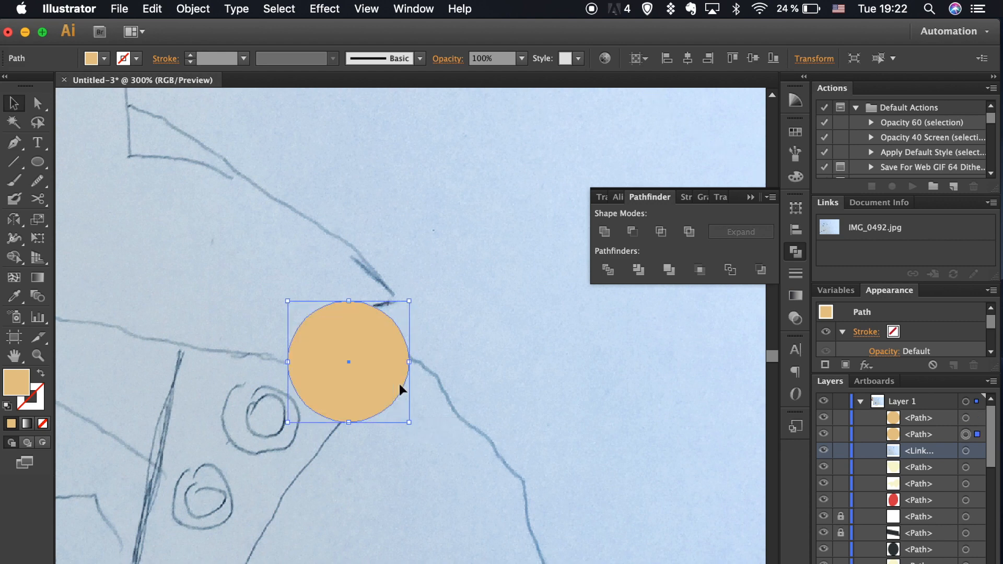
- Add a slightly offset copy of the outer badge circle behind it and fill it with the palette's dark colour
left_click(386, 380)
key("super+minus")
key("super+minus")
key("super+minus")
key("super+minus")
key("super+minus")
key("i")
left_click(192, 248)
scroll(192, 247, "right", 1)
key("super+plus")
key("super+plus")
key("super+plus")
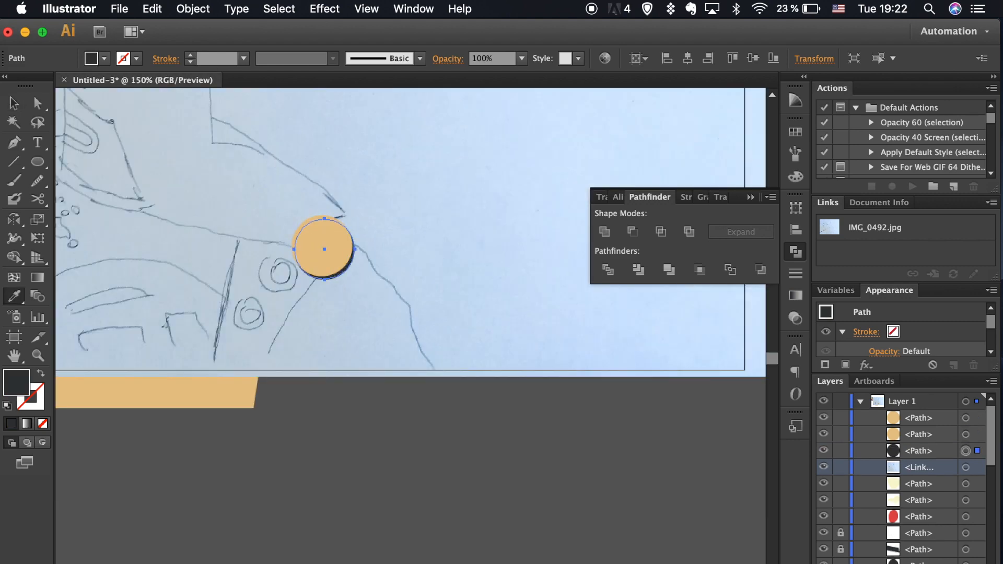
- Fill the badge's outer circle with the palette's cream, colour code f9f5d0
scroll(345, 413, "left", 5)
scroll(346, 413, "up", 3)
key("super+minus")
key("super+minus")
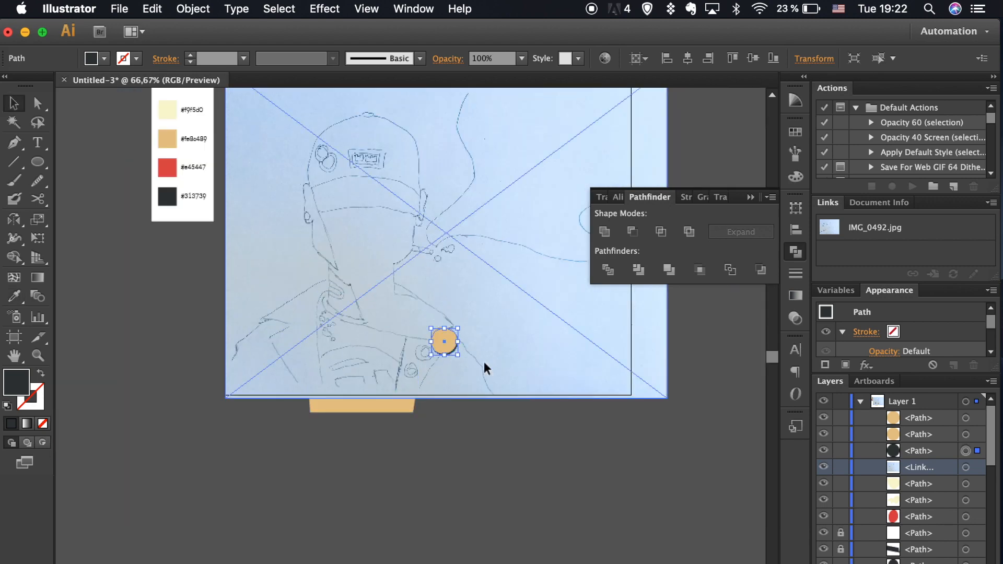
left_click(486, 368)
left_click(453, 338)
key("i")
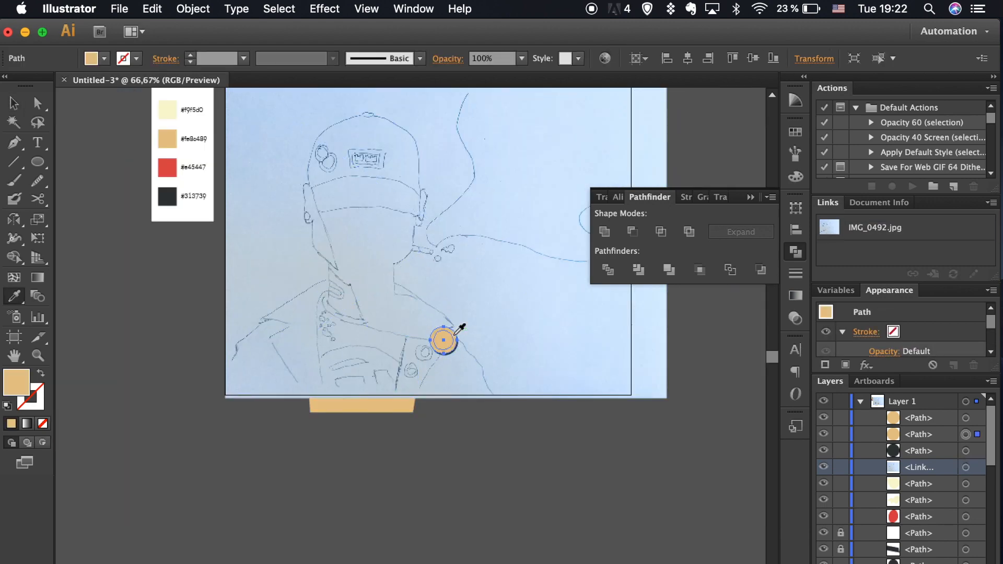
left_click(173, 116)
key("v")
left_click(458, 446)
- Fill the badge's inner circle with the palette's dark colour, code 313739
left_click(447, 342)
key("i")
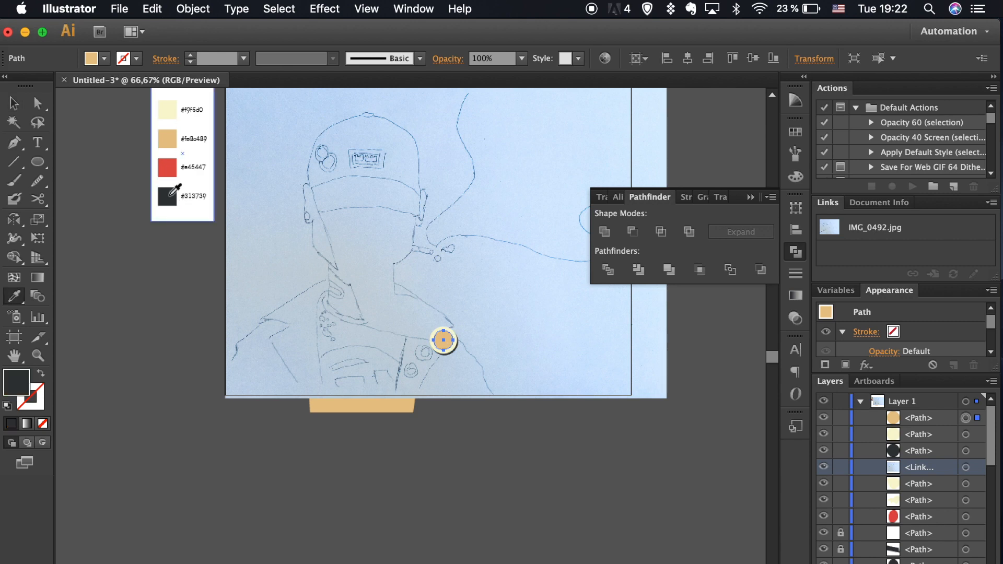
left_click(173, 194)
key("v")
left_click(514, 457)
key("super+equal")
key("super+equal")
key("super+equal")
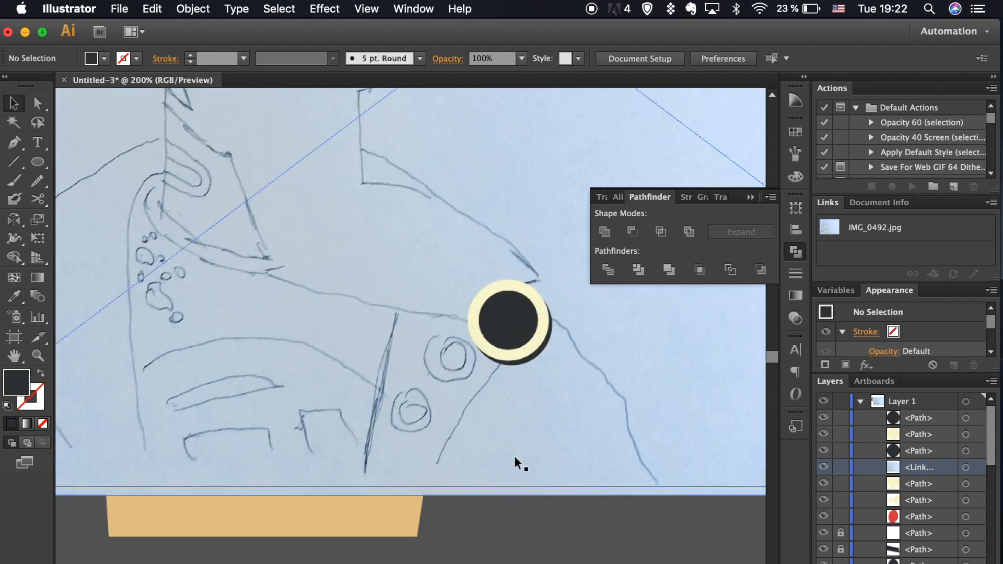
- Build a figure 4 from three dark rectangles beside the badge
left_click(37, 173)
left_click(104, 162)
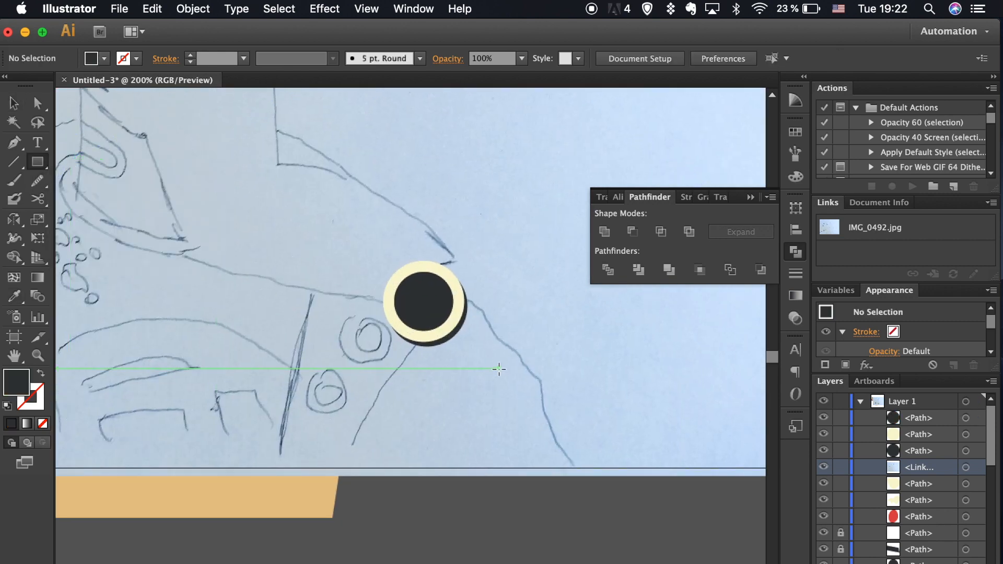
key("v")
left_click_drag(566, 405, 546, 415)
left_click_drag(522, 413, 566, 372)
left_click(597, 400)
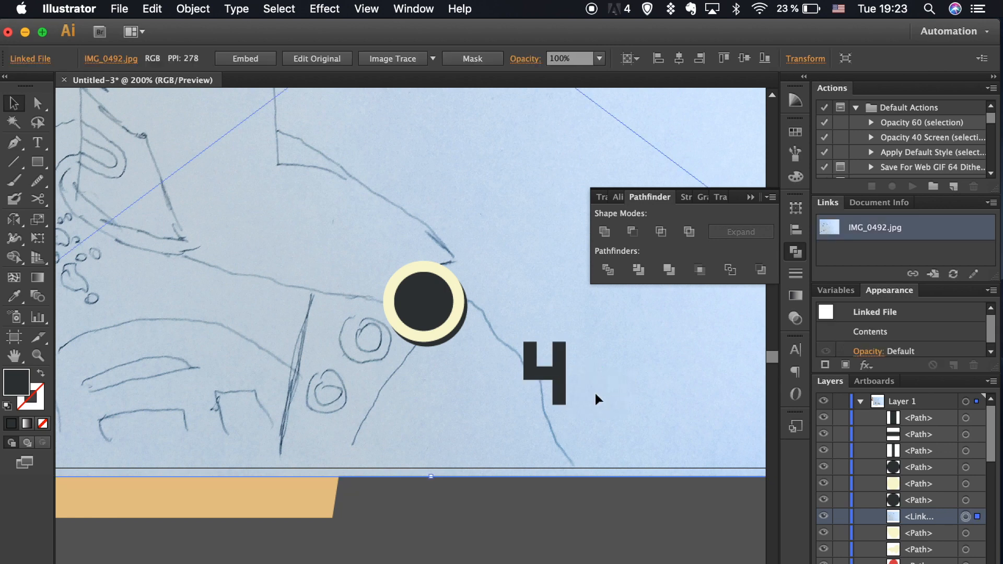
- Build a dark plus sign from two crossed rectangles between the badge and the figure 4
key("super+equal")
left_click_drag(631, 365, 580, 472)
key("super+z")
left_click(543, 398)
left_click_drag(544, 398, 552, 431)
- Undo the last move and lock the linked sketch image
left_click_drag(495, 327, 370, 215)
key("z")
key("super+z")
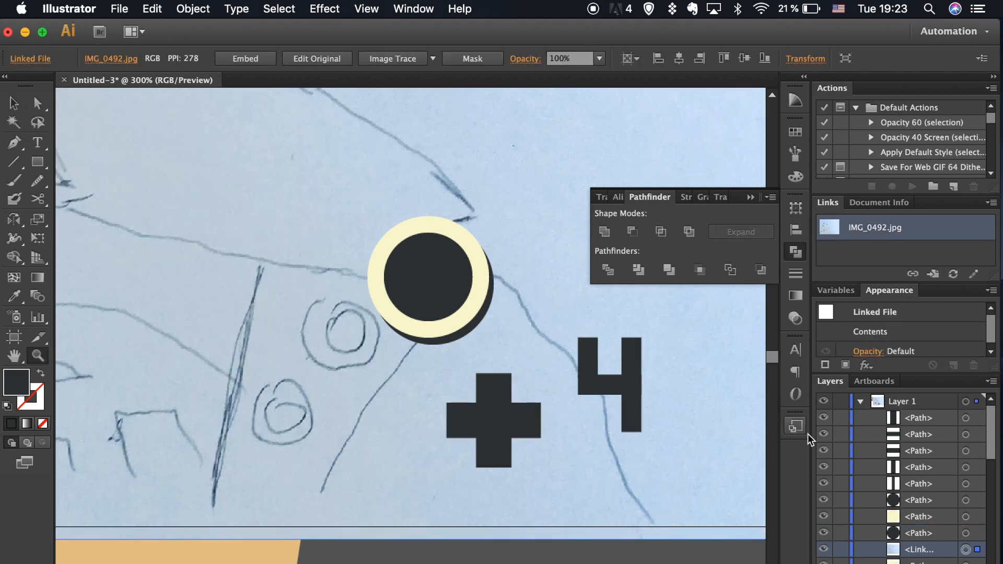
left_click(840, 549)
- Hide the sketch to examine the badge and symbols against the coloured artwork, and show the sketch again
mouse_move(426, 278)
left_mouse_down()
mouse_move(461, 297)
mouse_move(439, 290)
left_mouse_up()
key("v")
left_click(428, 298)
scroll(428, 297, "up", 3)
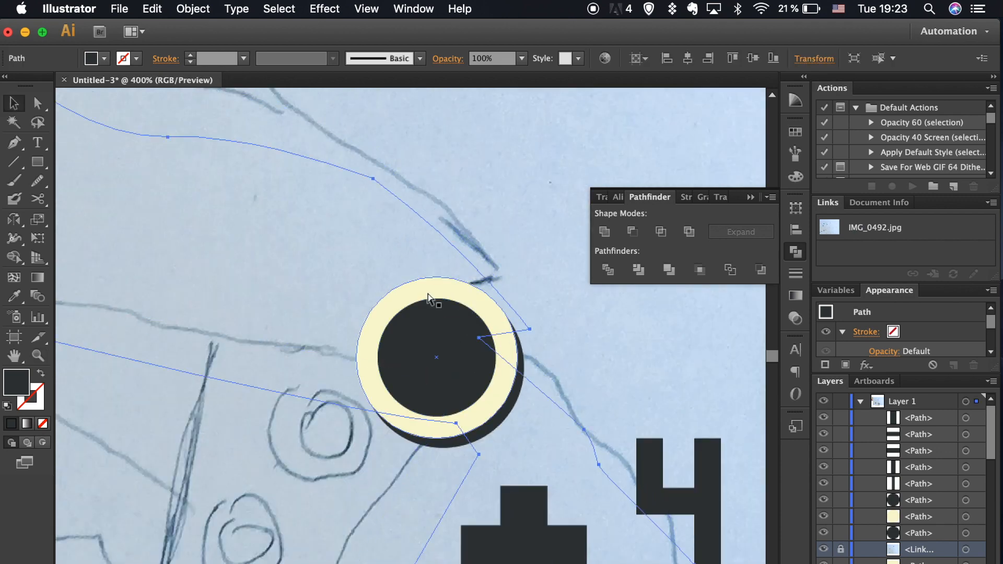
key("super+minus")
key("super+minus")
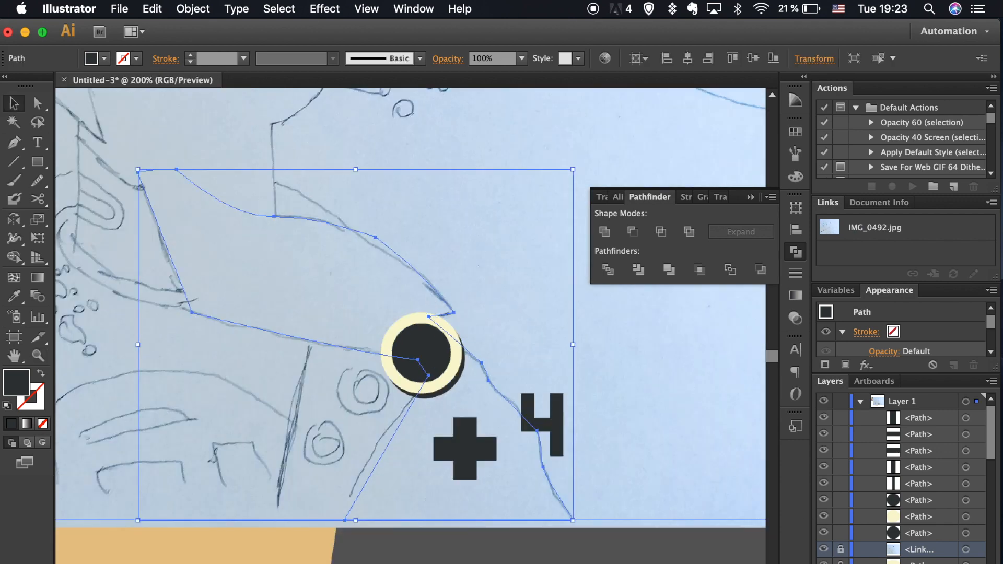
left_click(554, 561)
key("shift+super+w")
key("super+minus")
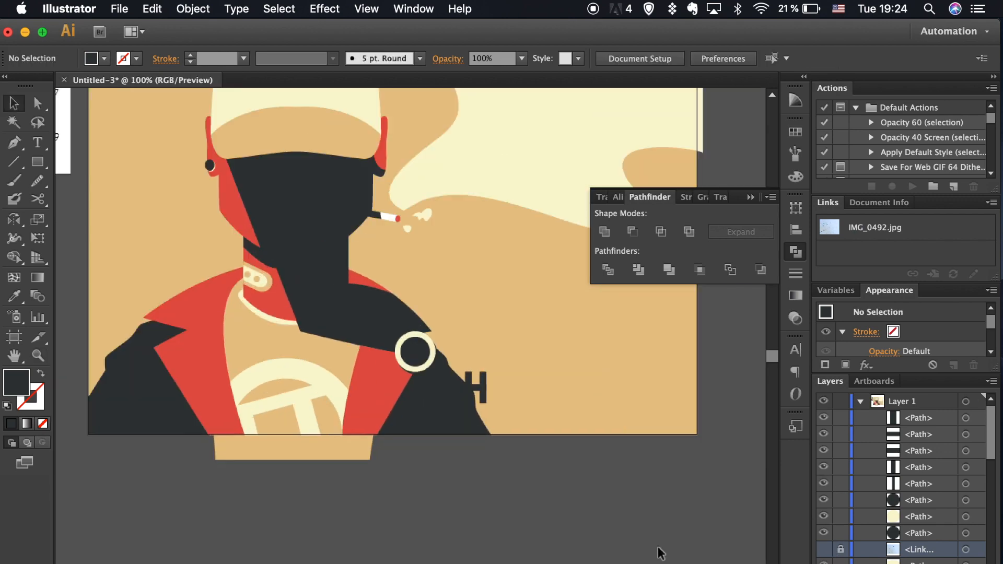
key("shift+super+w")
- Move the badge, the plus sign and the figure 4 onto the empty area below the artboard
key("super+plus")
key("super+plus")
key("super+plus")
left_click_drag(452, 390, 425, 501)
key("super+minus")
key("super+minus")
key("super+minus")
left_click(437, 407)
left_click_drag(436, 407, 468, 514)
left_click(479, 393)
left_click(481, 392, "shift")
left_click_drag(486, 405, 517, 483)
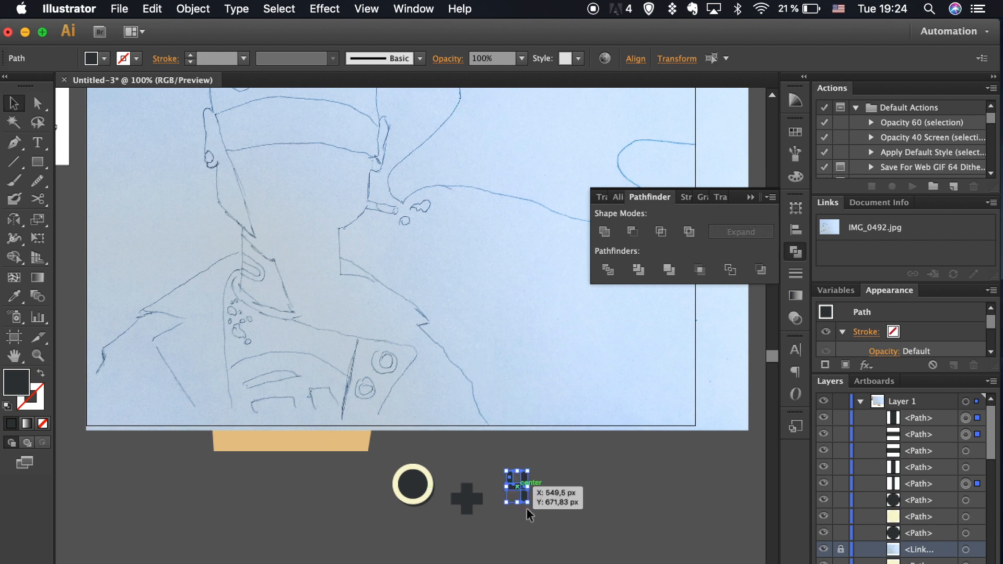
- Duplicate the badge below the original, fill the copy's centre with the palette's red and duplicate that red badge beside it
key("super+minus")
left_click_drag(417, 442, 420, 495)
left_click(443, 508)
left_click(414, 484)
key("i")
left_click(139, 167)
left_click_drag(392, 536, 327, 483)
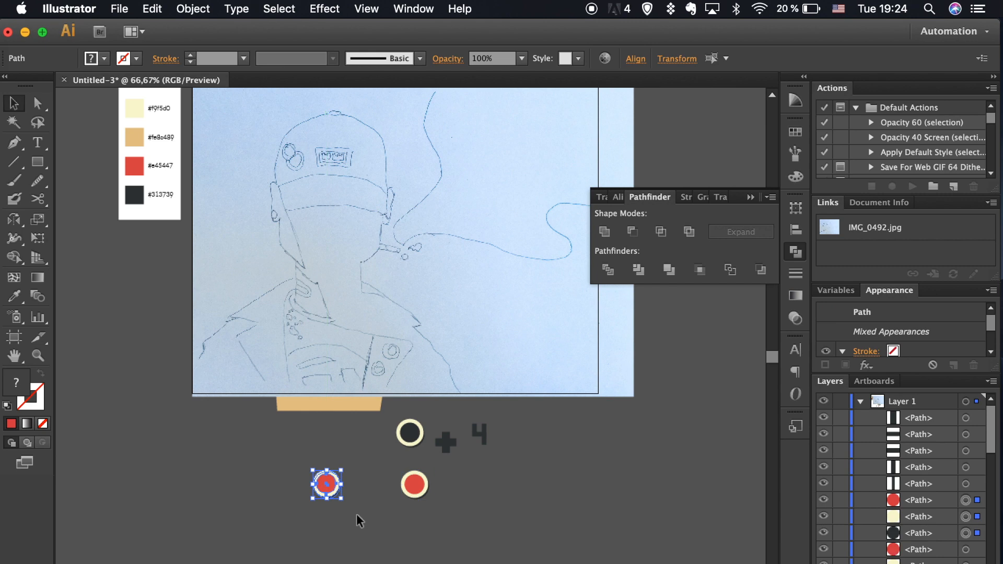
- Delete the dark shadow of the left red badge below the artboard and enlarge its red centre to thin the ring
left_click(356, 513)
scroll(356, 513, "up", 4)
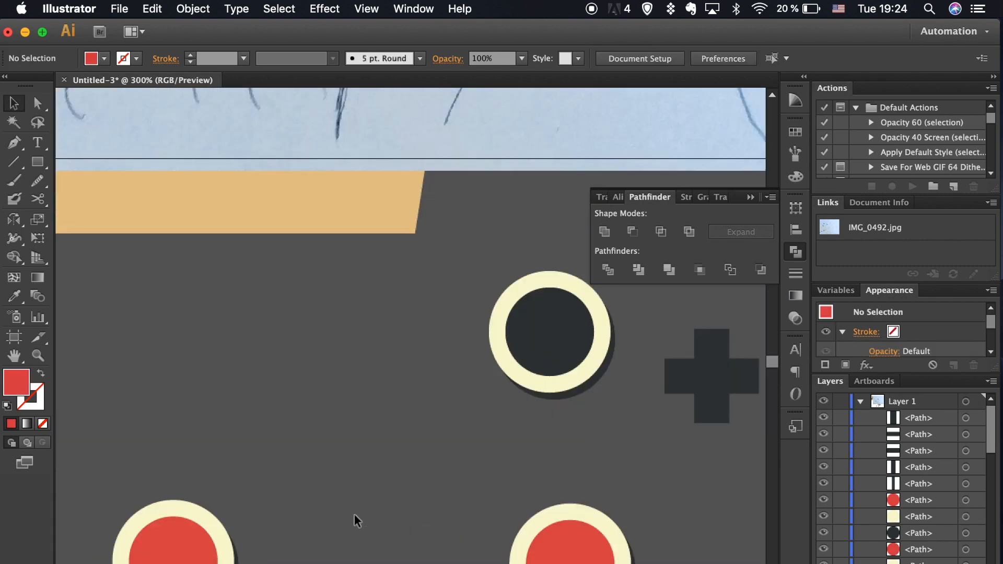
left_click(284, 487)
key("Delete")
left_click(269, 460)
left_click_drag(287, 476, 295, 484)
left_click(315, 524)
- Duplicate the shadowless red badge directly beside the original
left_click_drag(315, 524, 167, 339)
left_click_drag(225, 407, 368, 407)
left_click(462, 485)
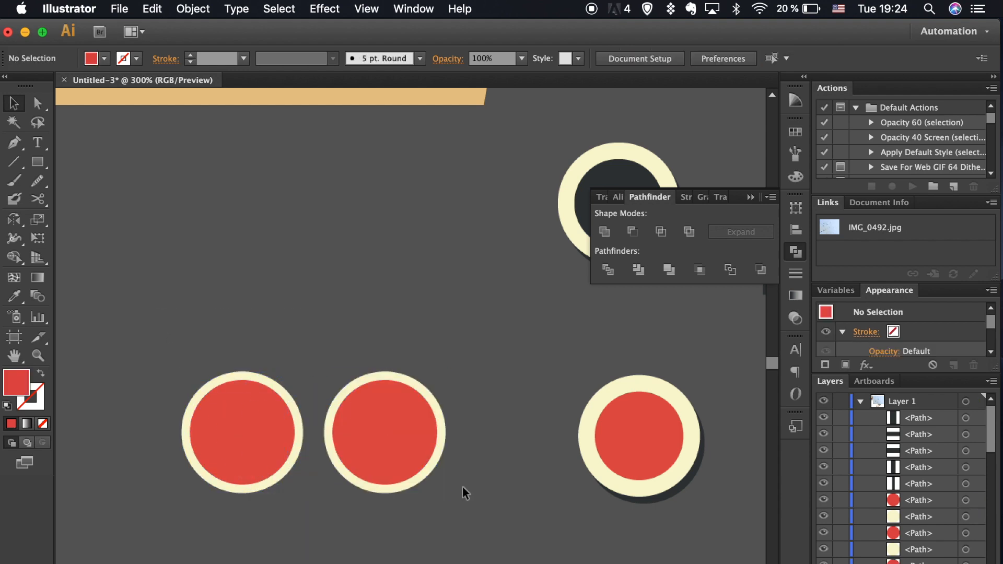
- Recolour the new badge copy with the artwork's tan on its ring and the dark badge colour in its centre
left_click(434, 469)
key("i")
scroll(425, 148, "up", 2)
left_click(425, 148)
left_click(360, 473, "ctrl")
scroll(366, 470, "right", 2)
scroll(365, 470, "down", 1)
left_click(567, 225)
key("v")
- Fill the ring of the red-centred, shadowless badge with the same tan
left_click(251, 496)
left_click(358, 516)
key("v")
left_click(423, 543)
- Place a smaller, grouped copy of the dark plus sign on the shadowed red badge and centre it in the red circle
scroll(425, 543, "right", 5)
scroll(425, 543, "up", 1)
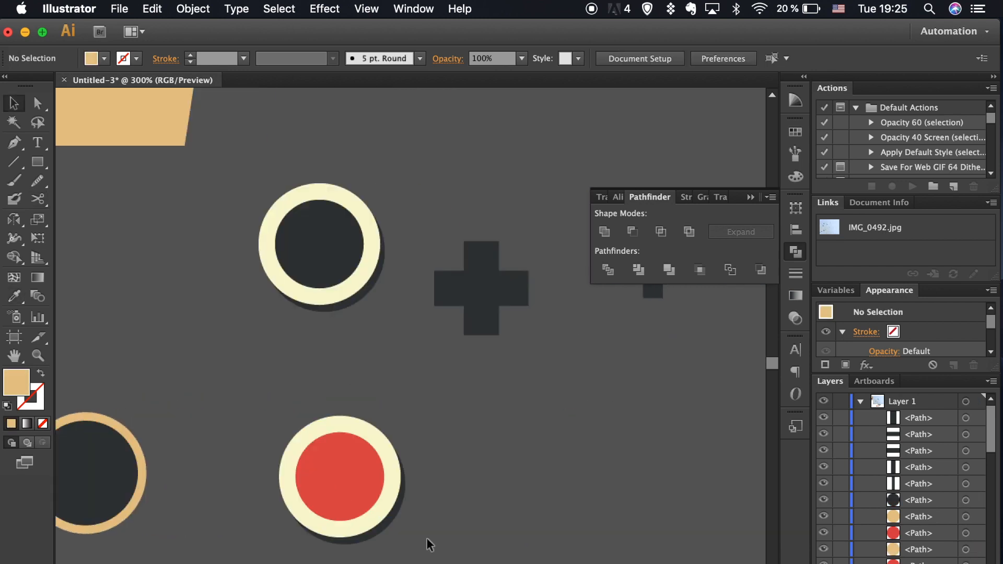
left_click_drag(443, 245, 525, 338)
left_click_drag(482, 303, 490, 474)
left_click_drag(537, 507, 371, 506)
key("super+g")
left_click(384, 490, "shift")
left_click(795, 230)
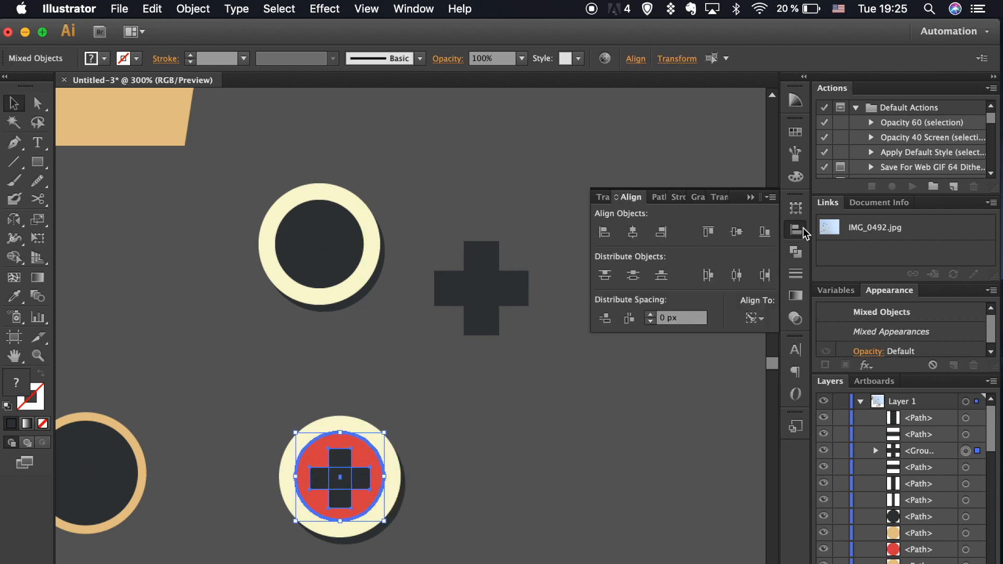
left_click(737, 231)
left_click(537, 472)
- Fill the plus sign on the shadowed red badge with the tan of the neighbouring badge ring
scroll(537, 472, "left", 5)
scroll(537, 472, "down", 3)
left_click(474, 402)
left_click(272, 360)
key("v")
left_click(354, 477)
- Group the figure 4, move it onto the shadowed dark badge and fill it with the badge red
scroll(353, 477, "right", 5)
scroll(353, 477, "up", 3)
left_click_drag(504, 273, 597, 383)
key("super+g")
left_click_drag(575, 325, 255, 333)
left_click(299, 504)
key("v")
- Centre the figure 4 horizontally and vertically within the badge's dark circle
left_click(277, 317, "shift")
left_click(632, 232)
left_click(735, 233)
left_click(521, 412)
- Duplicate the tan plus sign onto the centre of the dark badge with the tan ring
scroll(521, 413, "left", 4)
scroll(521, 412, "down", 1)
key("super+minus")
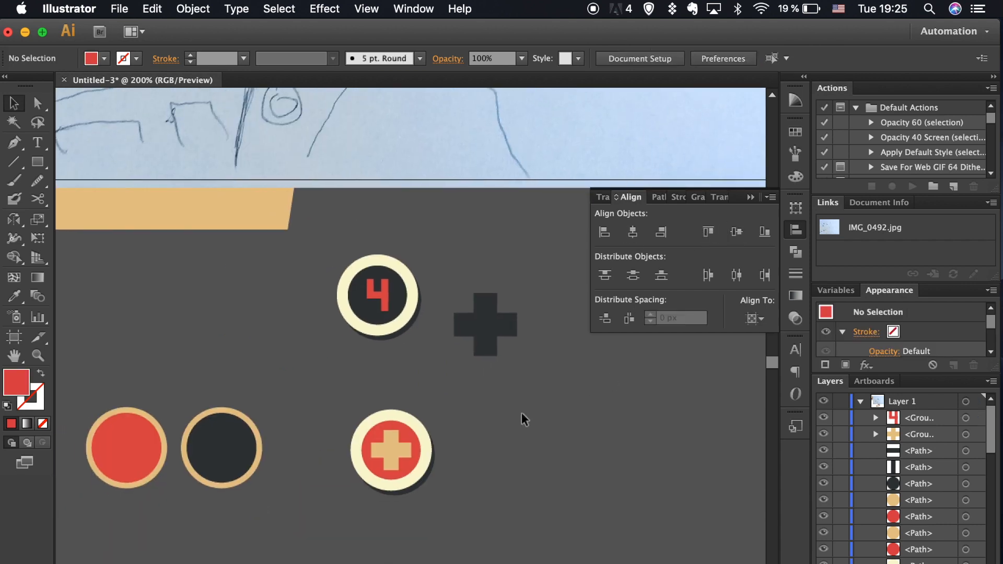
left_click(491, 349)
left_click_drag(393, 450, 228, 453)
left_click(246, 438, "shift")
- Fill the red centre of the tan-ringed badge with the cream of the figure 4 badge's ring
left_click(139, 436)
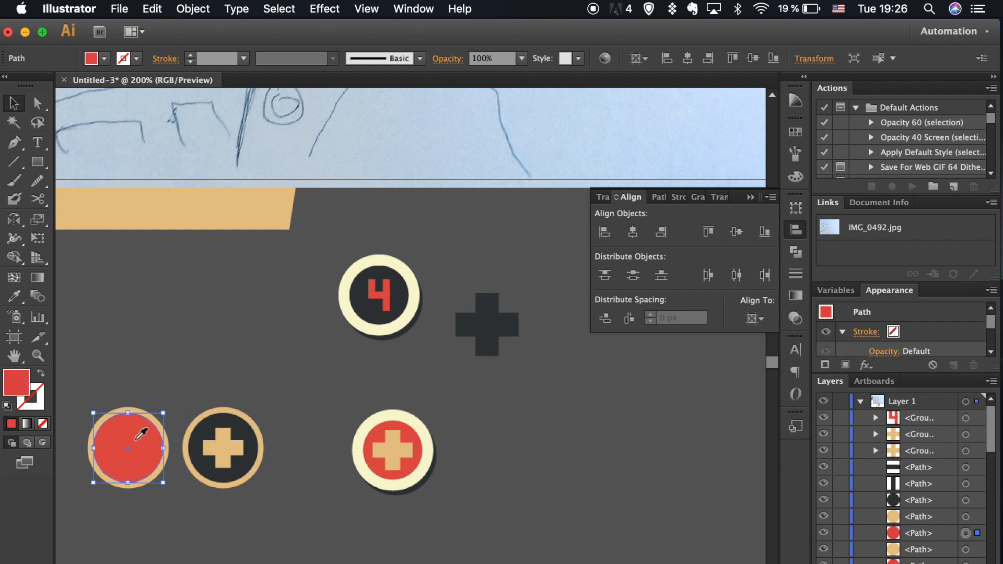
left_click(382, 323)
key("v")
- Place a copy of the plus sign on the cream-centred badge, filled red and centred in the circle
scroll(314, 537, "left", 5)
left_click_drag(366, 425, 287, 428)
key("i")
left_click(529, 448)
key("v")
left_click(455, 450)
left_click(282, 424)
left_click(307, 444, "shift")
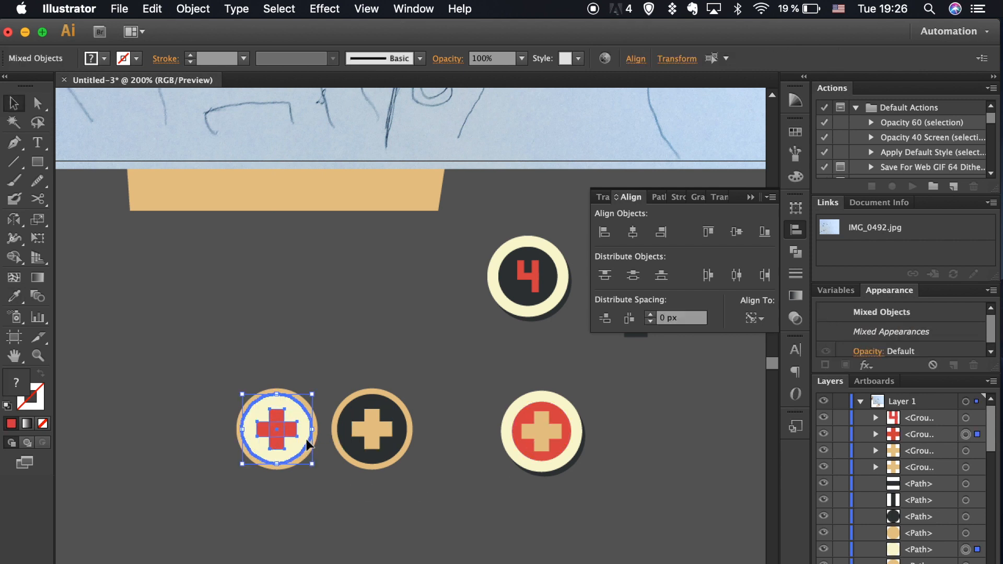
left_click(737, 233)
left_click(514, 467)
- Move the cream badge so it overlaps the dark one from the front and group the two badges
left_click_drag(307, 473, 307, 473)
left_click_drag(309, 434, 364, 382)
right_click(315, 355)
mouse_move(428, 484)
left_click(486, 479)
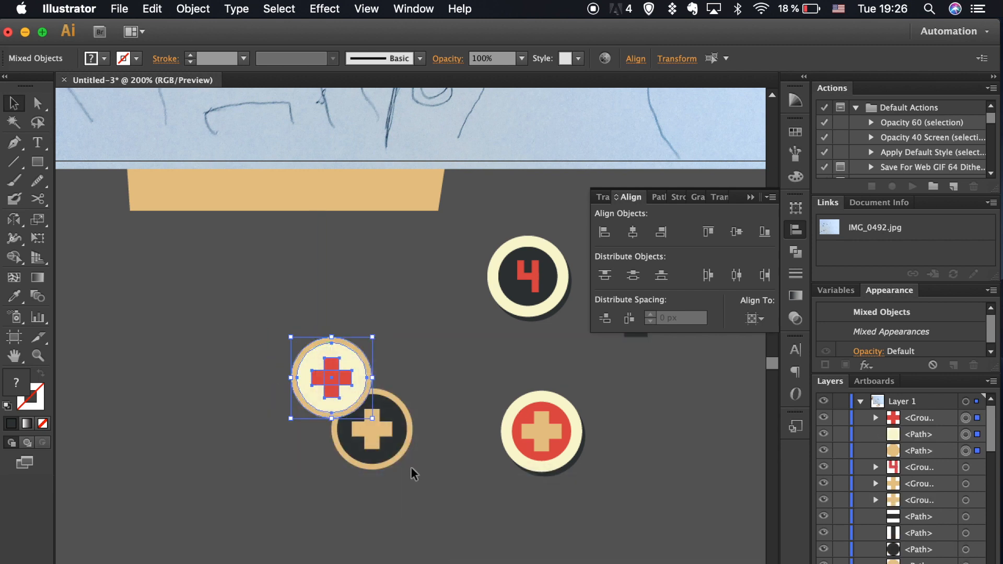
left_click_drag(425, 537, 284, 359)
key("super+g")
- Place the grouped badge pair over the two sketched circles on the cap, scaled down and slightly rotated
key("super+minus")
key("super+minus")
key("super+minus")
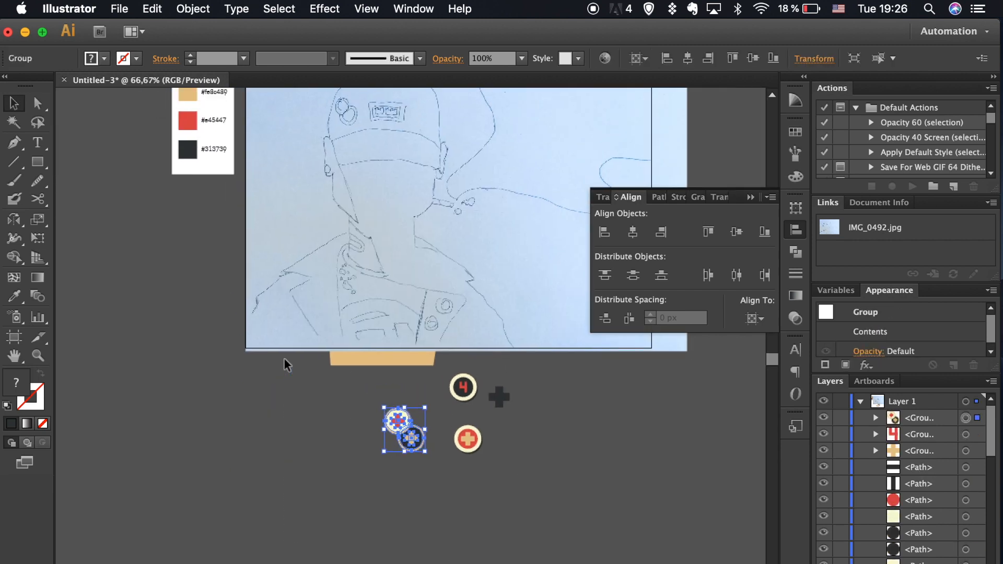
left_click_drag(428, 457, 348, 111)
left_click(424, 452)
scroll(355, 118, "up", 3)
key("super+plus")
key("super+plus")
key("super+plus")
scroll(360, 122, "up", 5)
left_click_drag(436, 279, 352, 194)
left_click(304, 286)
left_click_drag(437, 279, 451, 276)
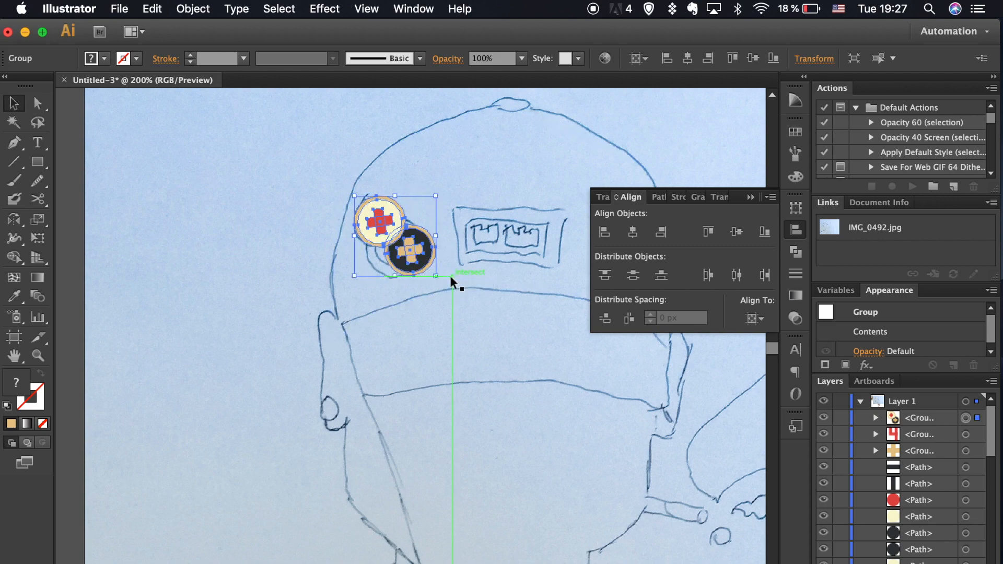
left_click(283, 327)
- Draw a tan rectangle over the cap's sketched front patch and pull its lower corners inward into a trapezoid
key("super+minus")
key("super+plus")
key("super+plus")
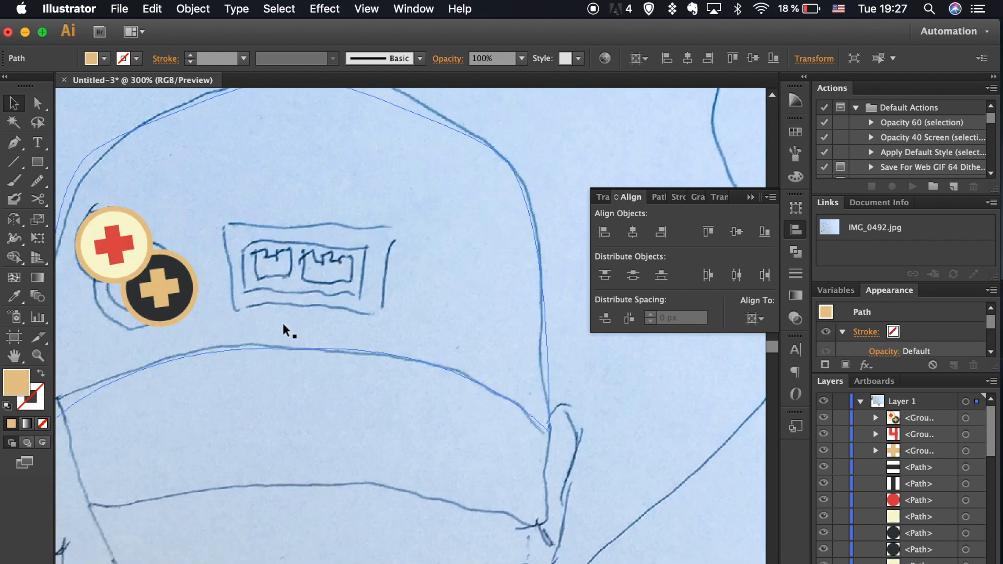
key("super+shift+a")
left_click(37, 162)
left_click_drag(226, 240, 397, 327)
key("a")
left_click_drag(226, 327, 249, 327)
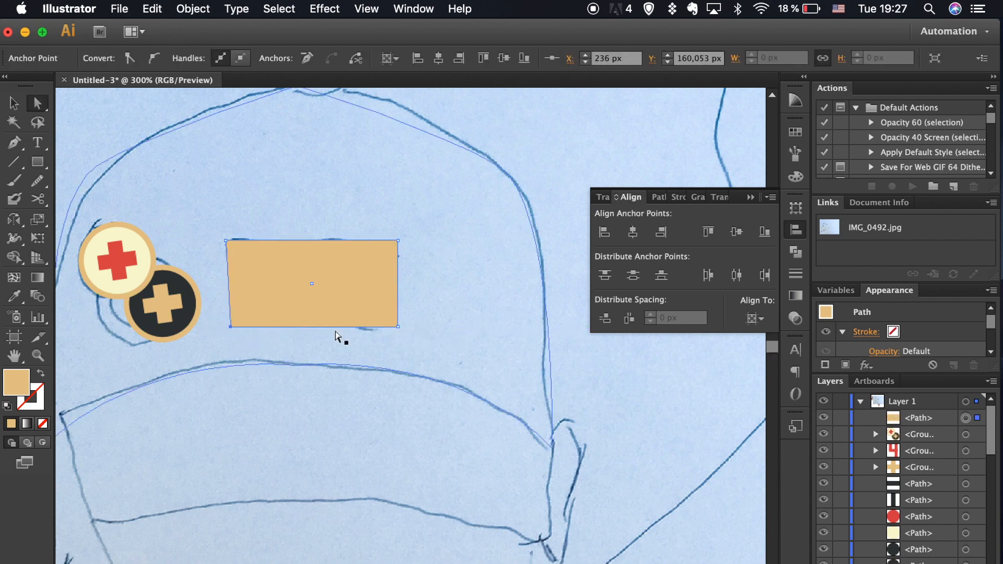
left_click_drag(398, 327, 391, 327)
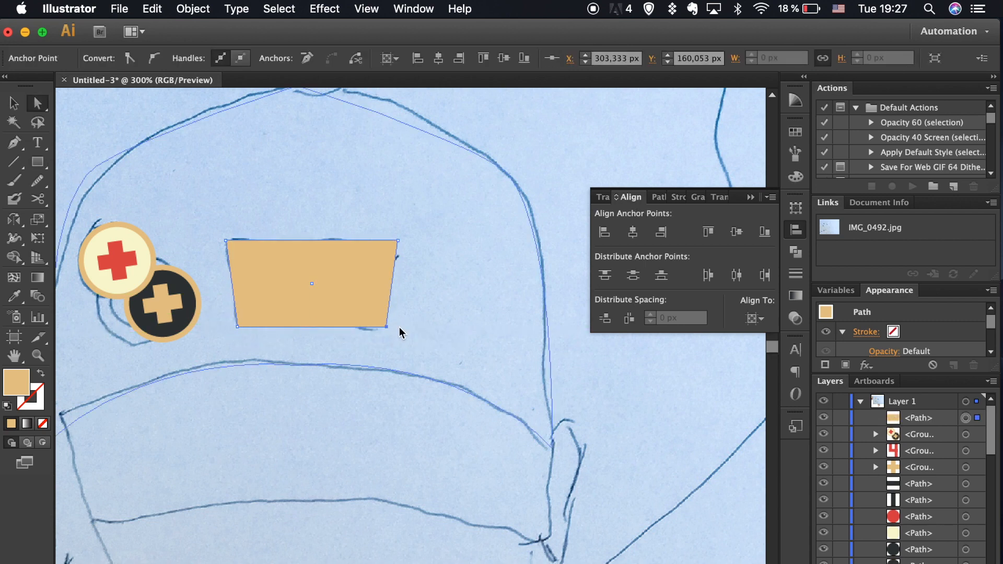
- Paste a copy of the trapezoid in front and shrink it about its centre to about 68 × 31 px
left_click(320, 272)
key("super+c")
key("super+v")
key("super+z")
key("super+f")
left_click_drag(398, 327, 397, 327)
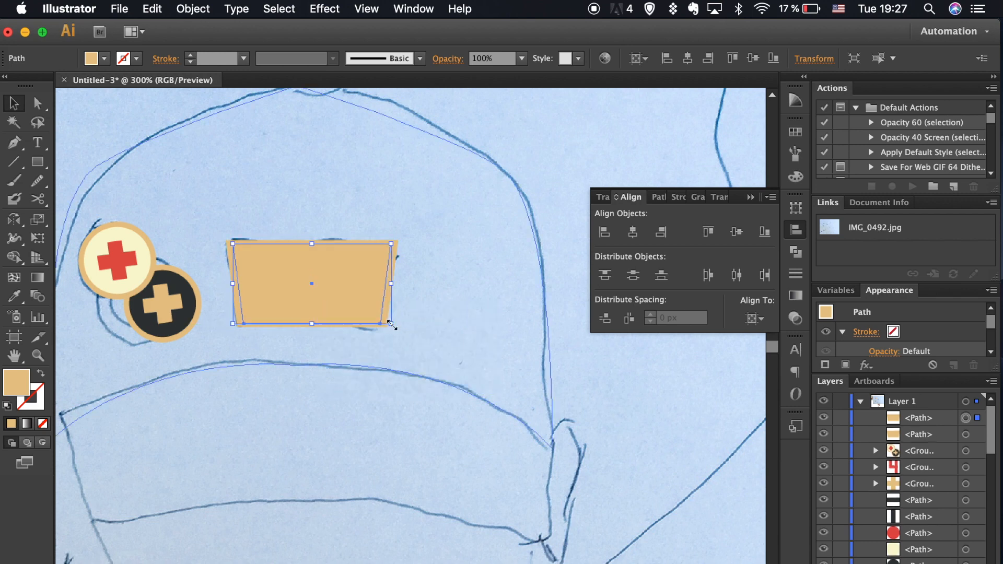
left_click_drag(399, 286, 392, 286)
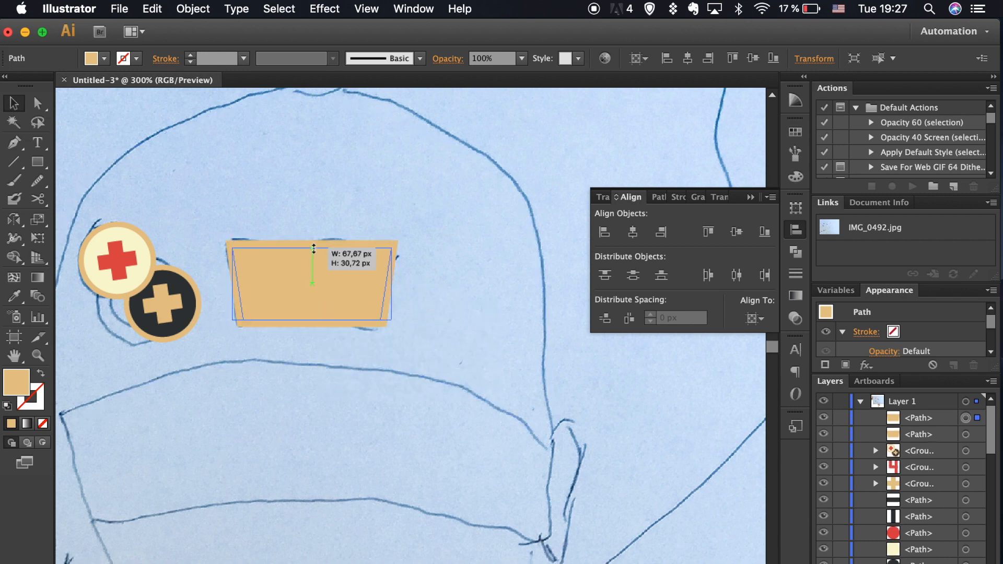
- Fill the outer trapezoid of the cap patch with the badge red and the inner one with the badge cream
left_click(387, 306)
key("i")
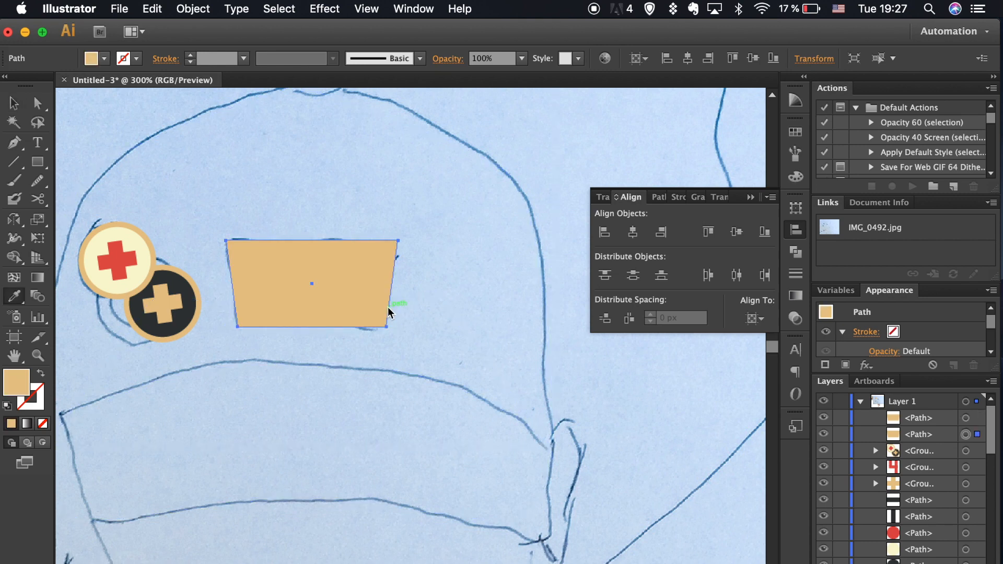
left_click(116, 269)
key("v")
left_click(324, 268)
key("i")
left_click(140, 272)
key("v")
left_click(413, 403)
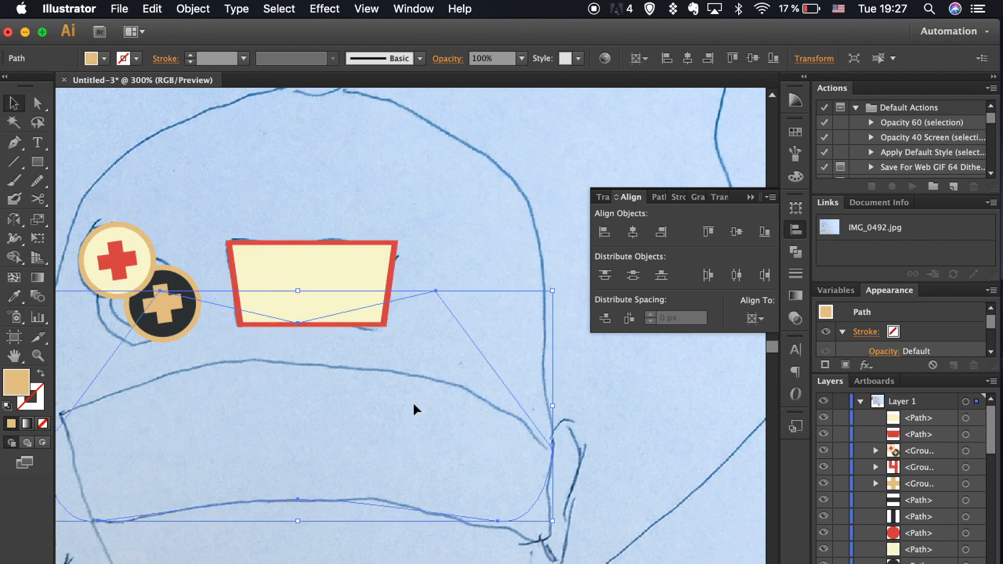
- Draw a wide rectangle on the right half of the cap patch and fill it with the dark badge colour
key("m")
left_click_drag(346, 303, 374, 284)
left_click(190, 309)
- Add three evenly spaced narrow dark bars rising from the rectangle's upper edge to form a three-pronged block
key("m")
key("ctrl+=")
key("ctrl+=")
scroll(376, 326, "up", 3)
scroll(376, 325, "left", 2)
left_click_drag(253, 247, 280, 293)
left_click_drag(361, 285, 318, 284)
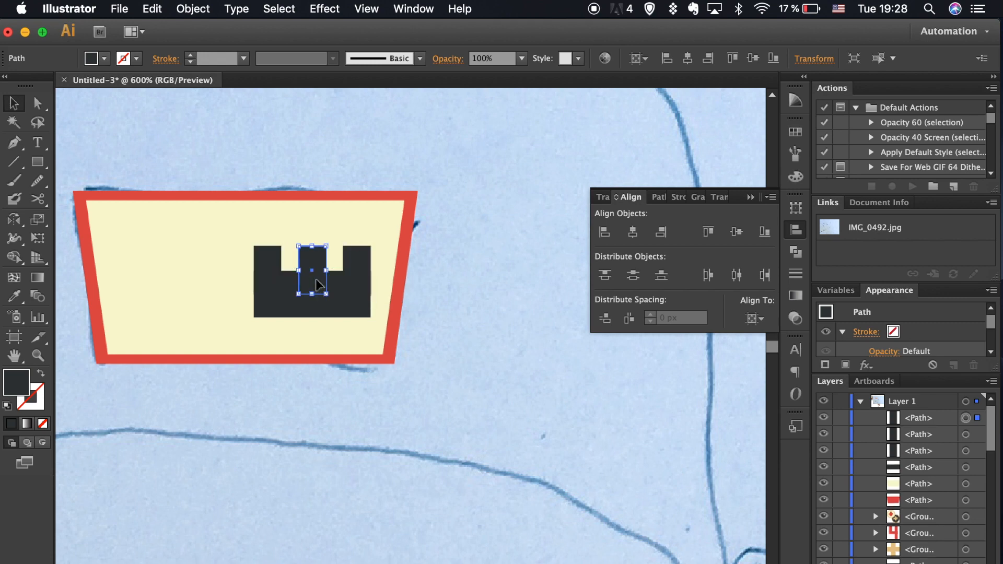
left_click(760, 318)
left_click(769, 336)
left_click(462, 397)
- Duplicate the three-pronged block onto the left half of the cap patch
key("super+minus")
key("super+minus")
key("super+minus")
key("super+equal")
key("super+equal")
key("super+equal")
scroll(462, 397, "left", 3)
scroll(462, 397, "up", 1)
left_click(418, 338)
left_click(398, 287, "shift")
left_click(443, 286, "shift")
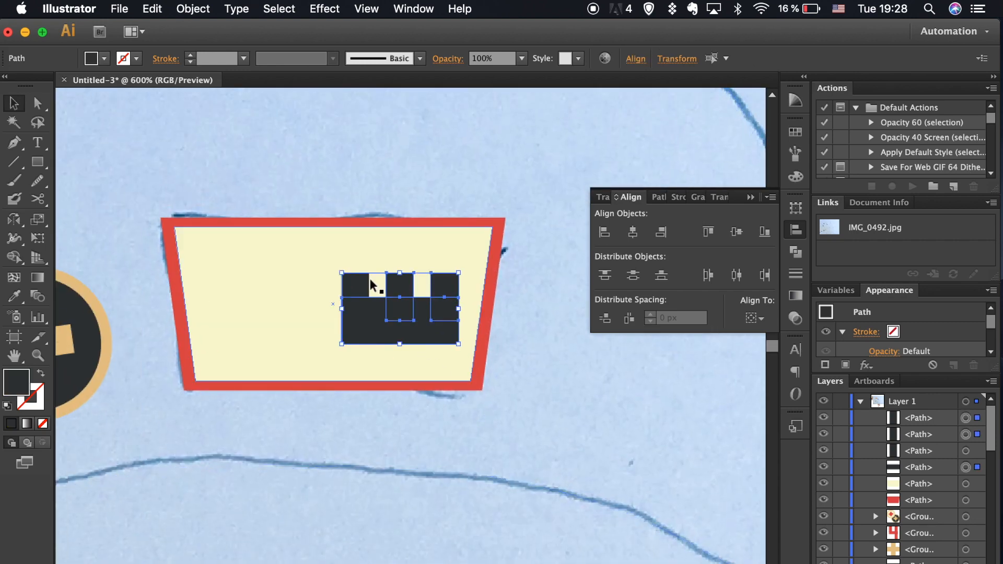
left_click_drag(263, 288, 262, 288)
left_click(271, 436)
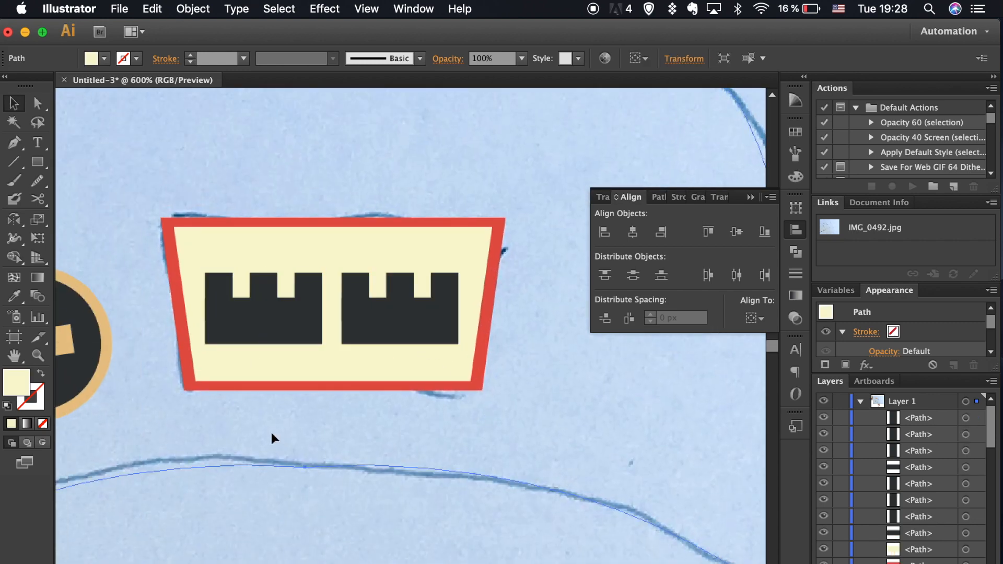
- Reshape the left block into a solid figure 4 by removing its outer prong, narrowing its base and extending one bar downward
left_click(309, 286)
key("Delete")
left_click(306, 316)
left_click_drag(322, 321, 295, 321)
left_click_drag(268, 288, 285, 289)
left_click_drag(281, 359, 280, 360)
left_click(405, 476)
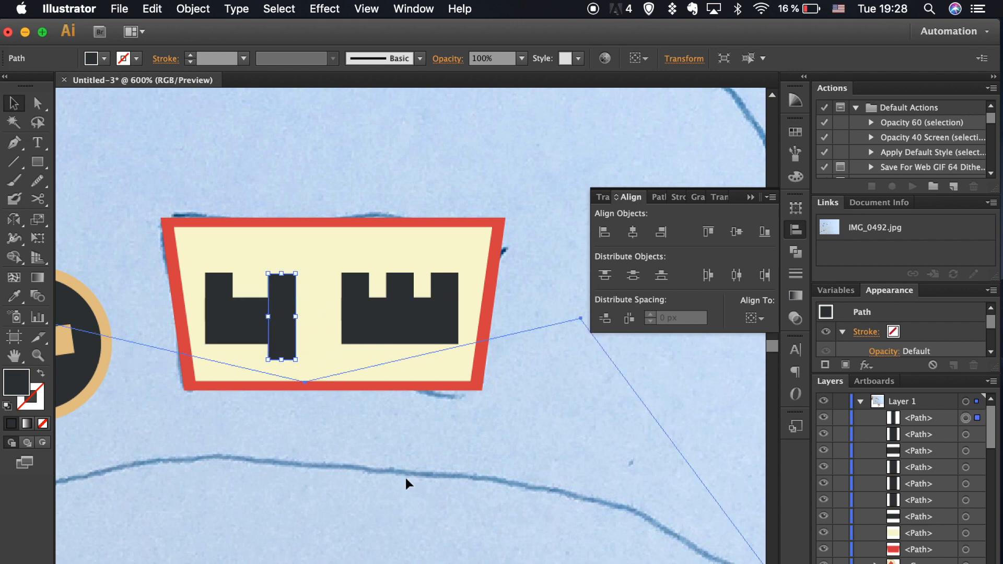
- Group the pieces of the figure 4, and group the pieces of the three-pronged block separately
key("super+minus")
key("super+minus")
key("super+minus")
key("super+minus")
key("super+equal")
key("super+equal")
key("super+equal")
key("super+equal")
left_click(277, 328)
left_click(237, 320, "shift")
left_click(218, 287, "shift")
key("super+g")
left_click(347, 320)
left_click(364, 340, "shift")
left_click(402, 284, "shift")
left_click(451, 297, "shift")
key("super+g")
- Try distributing and horizontally centring the two grouped symbols together with the patch's cream panel
left_click(316, 319, "shift")
left_click(261, 319, "shift")
double_click(261, 318)
double_click(560, 445)
left_click(287, 324)
left_click(364, 329, "shift")
left_click(305, 318, "shift")
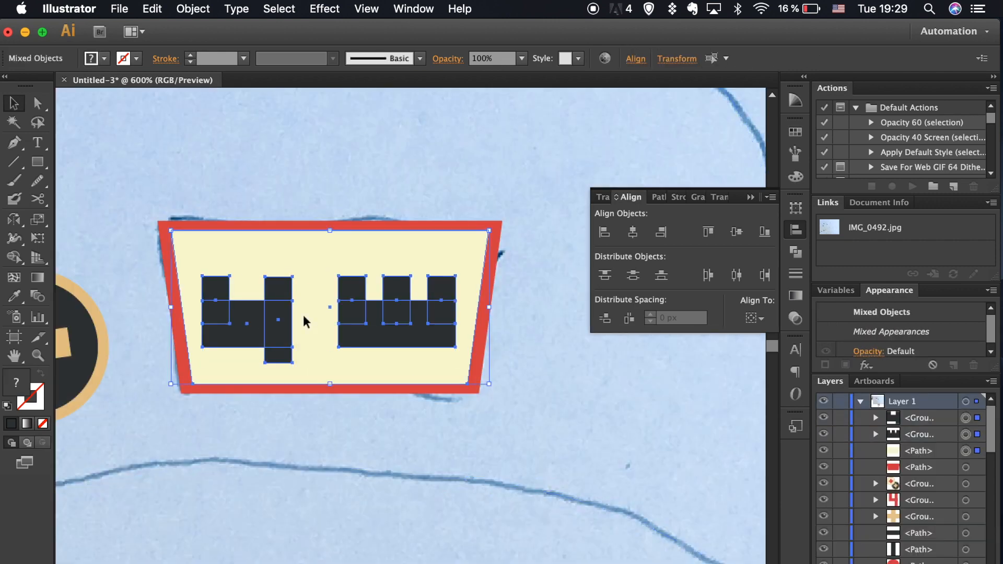
left_click(736, 275)
key("super+z")
left_click(633, 232)
key("super+z")
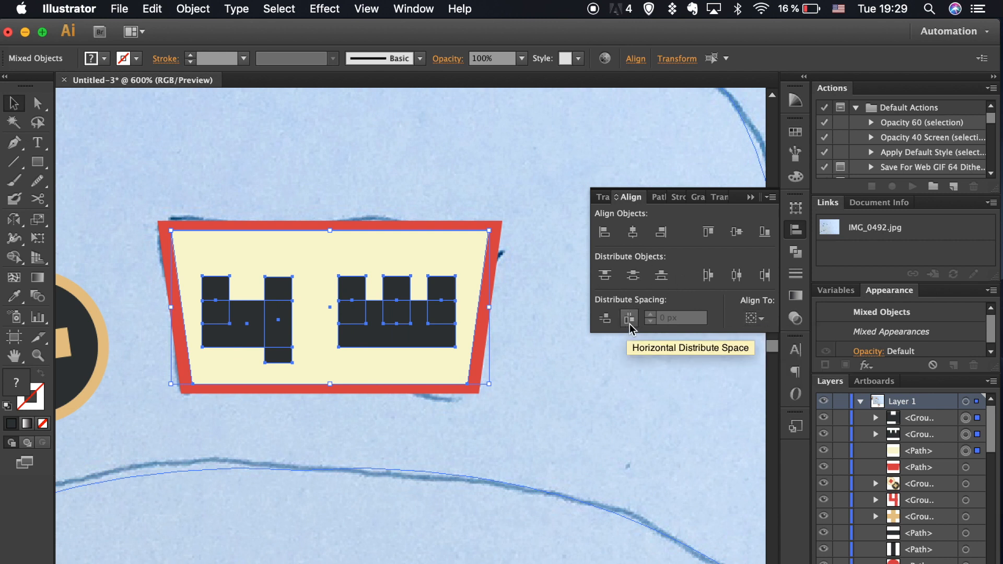
- Nudge the figure 4 and the three-pronged block toward each other to narrow the gap between them
left_click(631, 414)
left_click(250, 321)
key("Right")
key("Right")
key("Right")
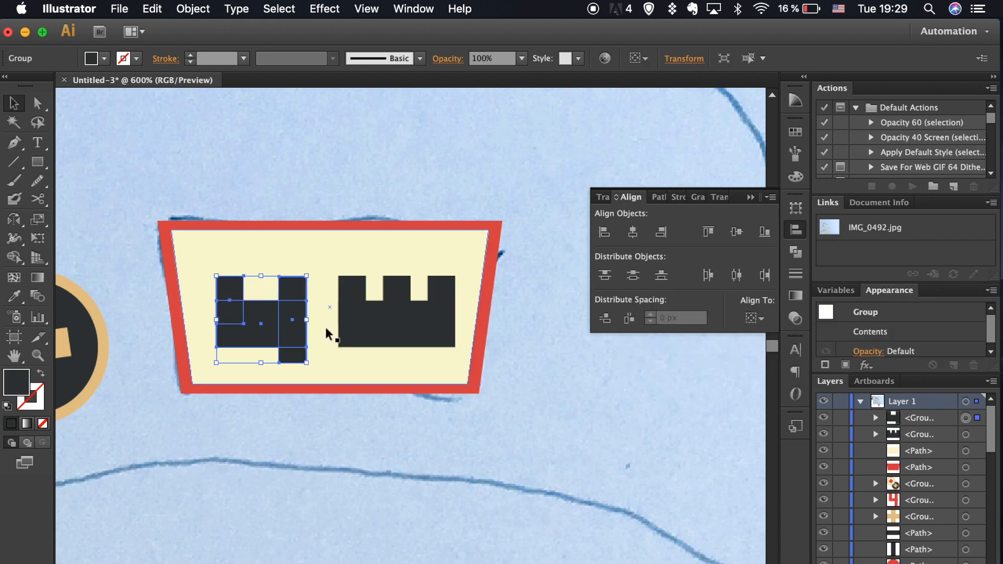
left_click(383, 331)
key("Left")
key("Left")
- Try other horizontal positions for the figure 4 and the three-pronged block within the patch
left_click(255, 305)
key("shift+Left")
key("Right")
key("Right")
key("Right")
key("Right")
key("shift+Right")
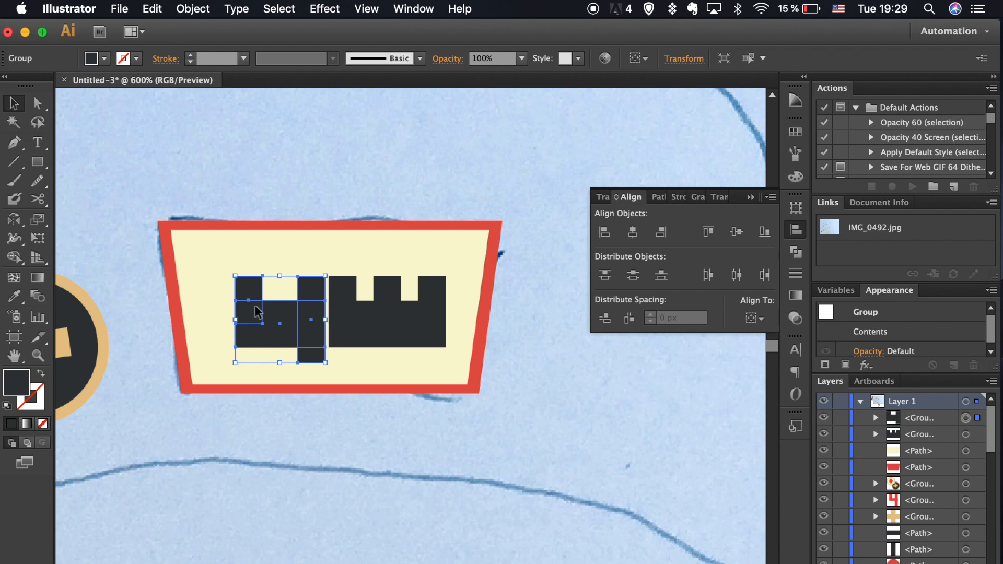
key("shift+Left")
key("Right")
key("Right")
key("Right")
key("Right")
key("Right")
key("Right")
left_click(347, 323)
left_click_drag(377, 335, 405, 339)
key("Left")
key("Left")
key("Left")
key("Left")
key("Left")
key("Left")
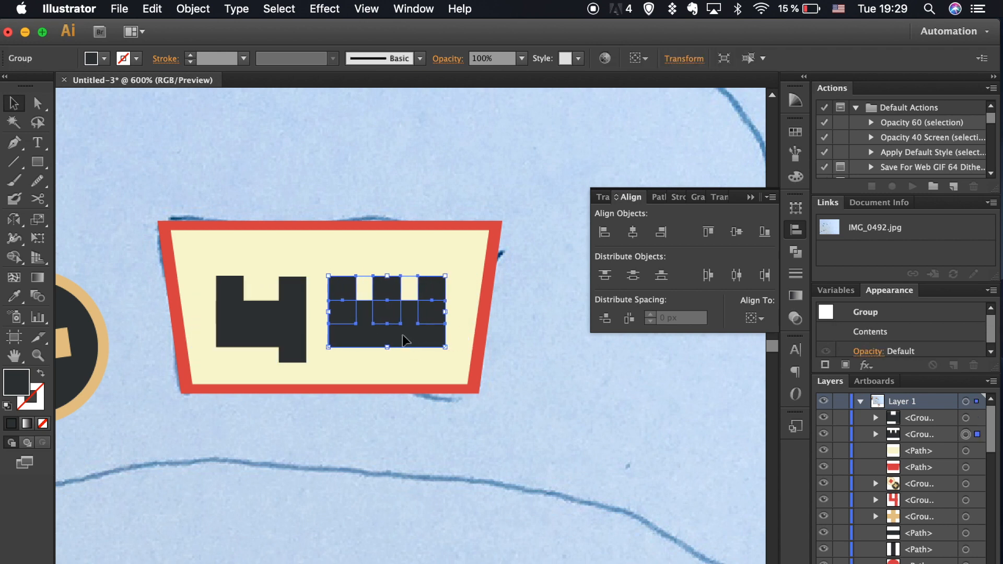
- Hide the linked sketch image to reveal the coloured artwork at 100% zoom
left_click(609, 404)
key("super+1")
scroll(608, 403, "down", 4)
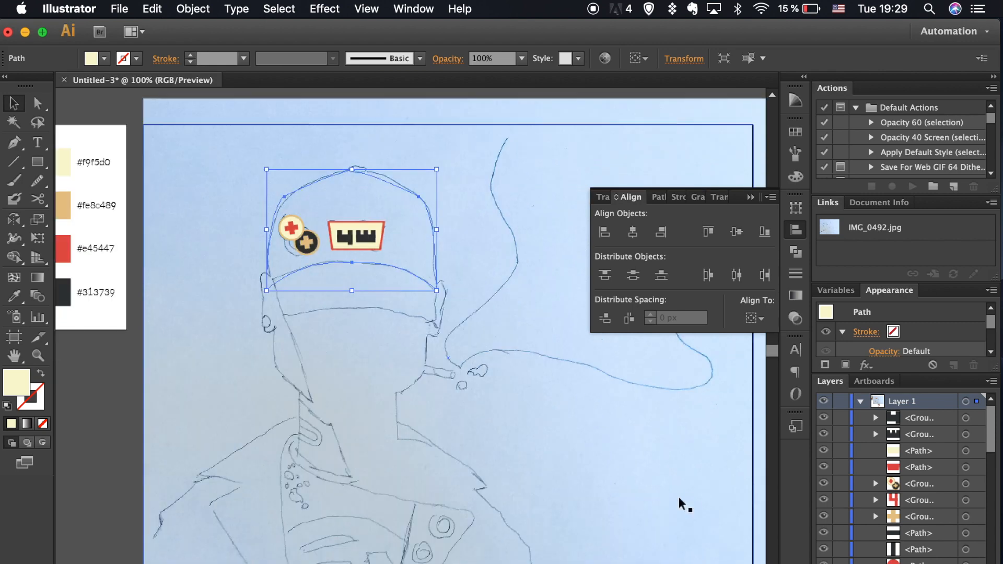
scroll(678, 494, "down", 3)
scroll(898, 470, "down", 3)
left_click(823, 500)
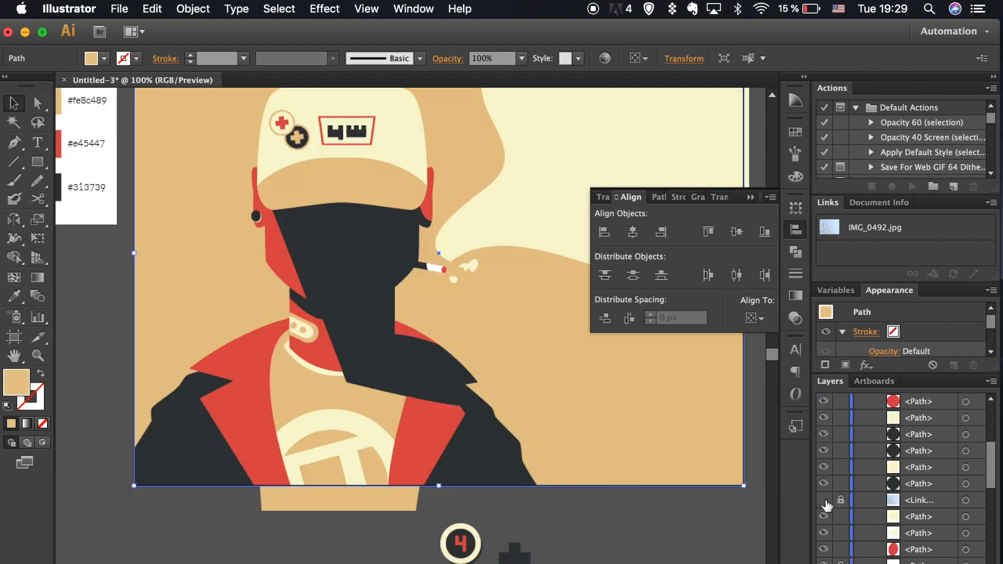
- Select the cap patch with its lettering and the cap shape, and centre them horizontally on each other
scroll(617, 468, "up", 3)
left_click(421, 304)
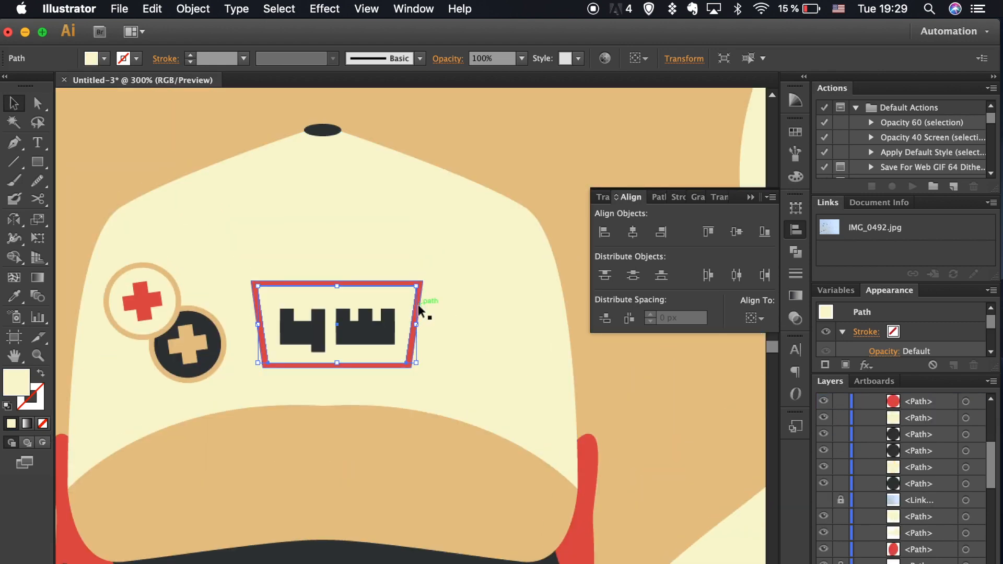
left_click(358, 339, "shift")
left_click(308, 330, "shift")
left_click(355, 260, "shift")
left_click(356, 256)
left_click(633, 231)
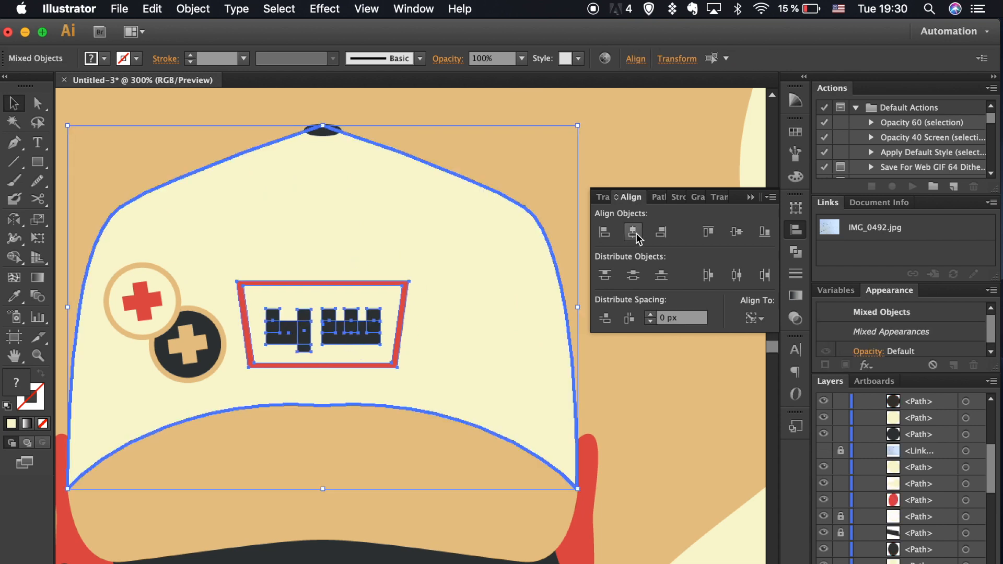
left_click(665, 469)
- Adjust the lower and right edges of the cream panel inside the patch's red frame
key("super+minus")
key("super+minus")
key("super+minus")
key("super+equal")
key("super+equal")
key("super+equal")
key("a")
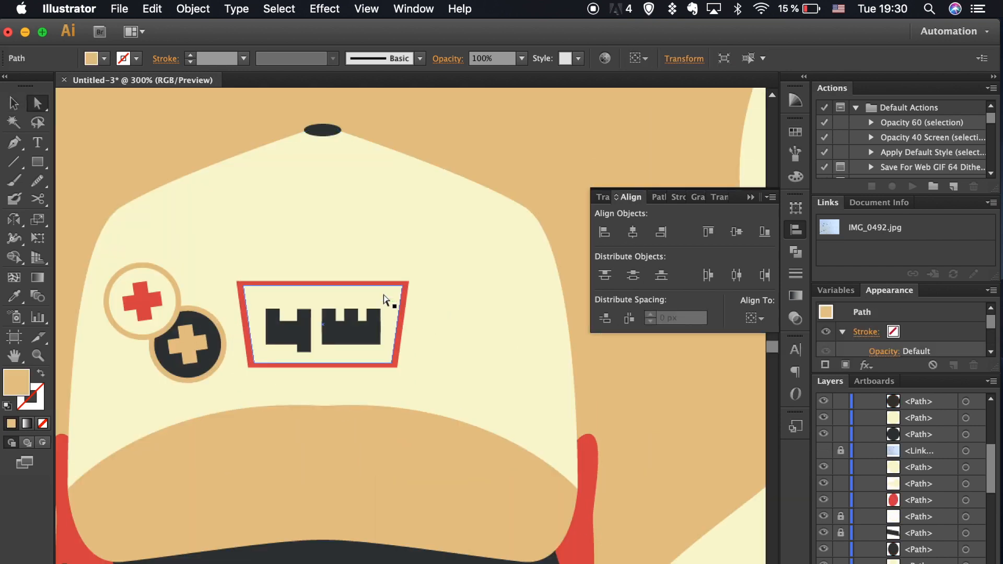
left_click(384, 297)
key("v")
left_click_drag(323, 363, 324, 359)
left_click_drag(402, 325, 408, 322)
left_click(455, 355)
- Show the hidden sketch image again for tracing the jacket details
key("super+minus")
key("super+minus")
key("super+minus")
key("super+minus")
key("super+minus")
left_click(524, 561)
key("super+equal")
scroll(470, 528, "down", 3)
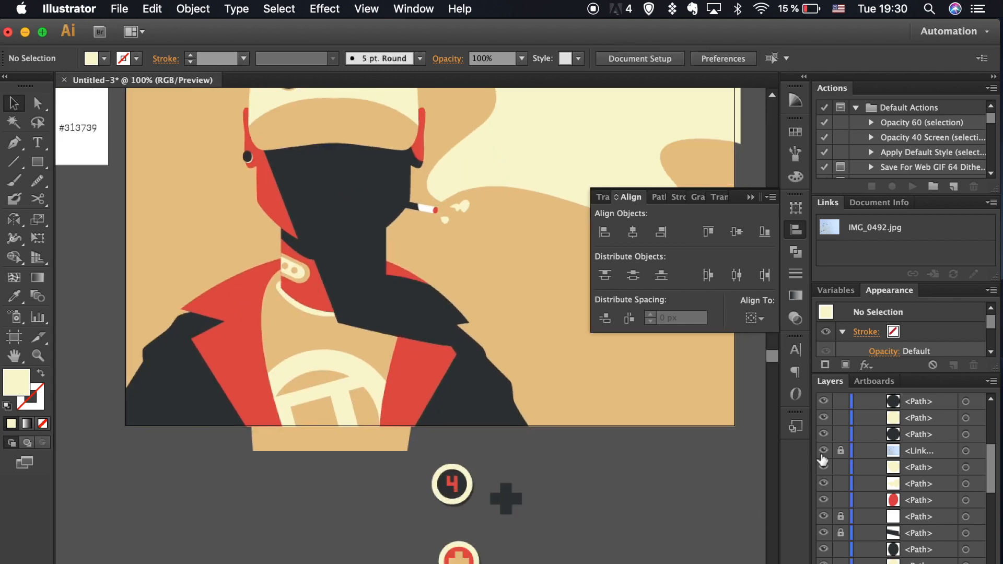
key("super+alt+3")
- Scale down the round badge with the red 4 and place it over the upper circle on the jacket lapel
left_click(441, 479)
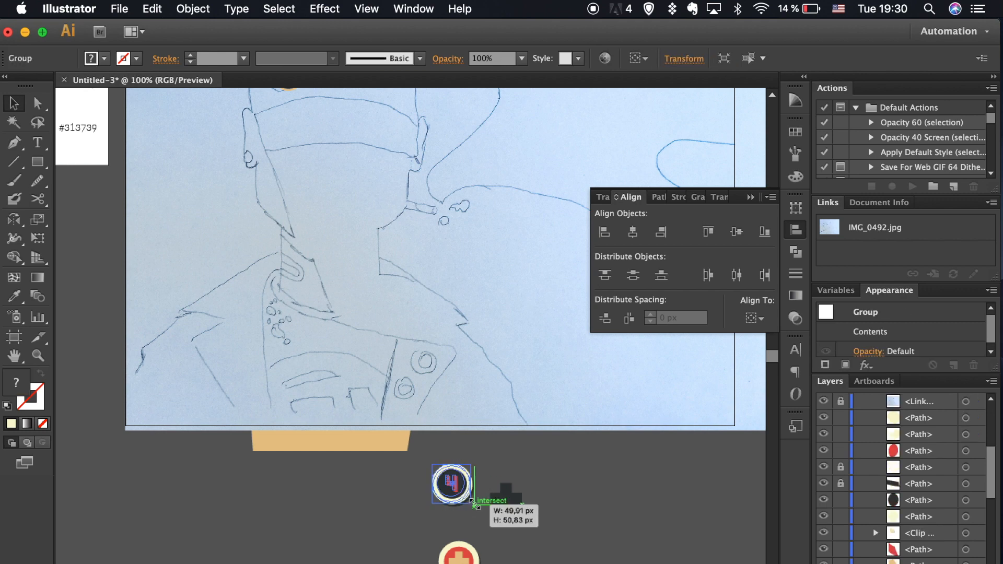
mouse_move(483, 473)
left_mouse_down()
mouse_move(422, 364)
mouse_move(440, 384)
left_mouse_up()
scroll(433, 418, "up", 5)
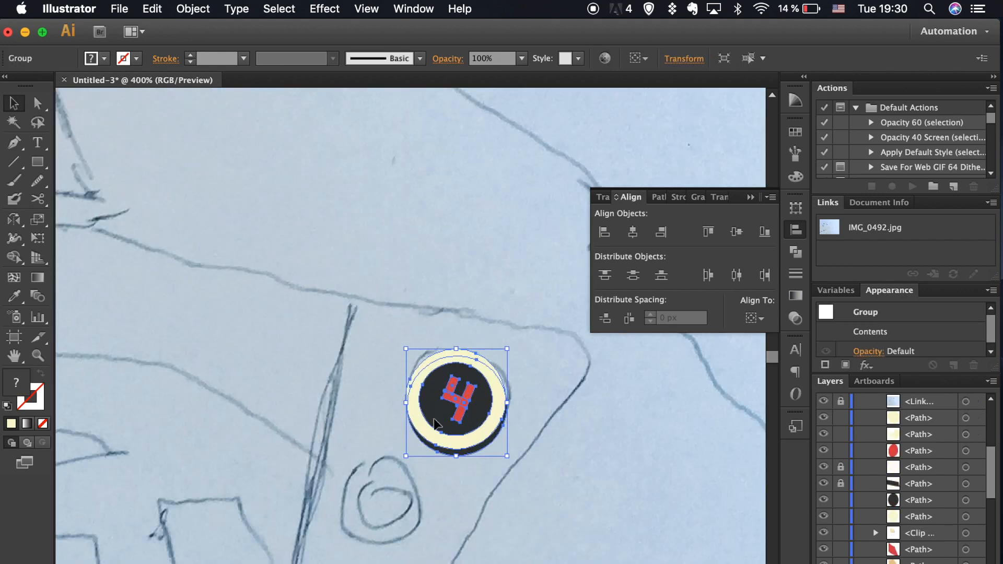
- Scale down the red cross badge onto the lapel's lower sketched circle and group its shapes
scroll(418, 444, "down", 4)
scroll(412, 523, "down", 5)
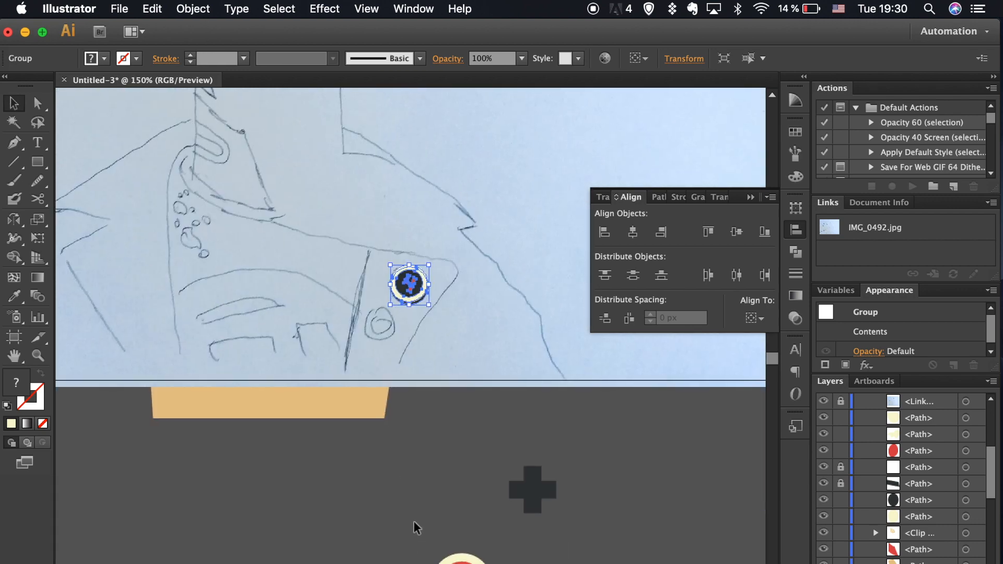
mouse_move(414, 448)
left_mouse_down()
mouse_move(501, 503)
mouse_move(452, 456)
mouse_move(373, 196)
left_mouse_up()
scroll(373, 196, "up", 5)
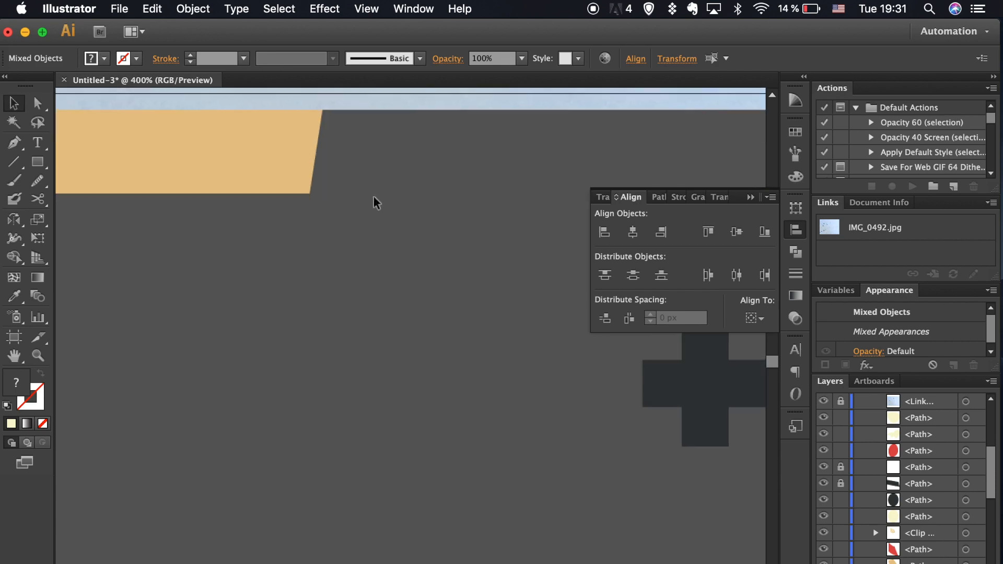
left_click(340, 217)
left_click(366, 242, "shift")
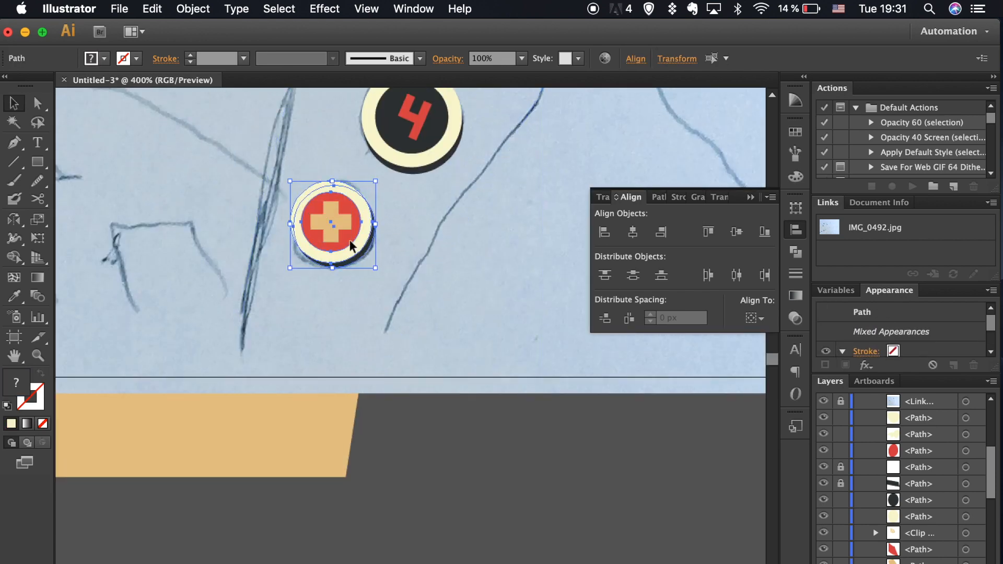
key("super+g")
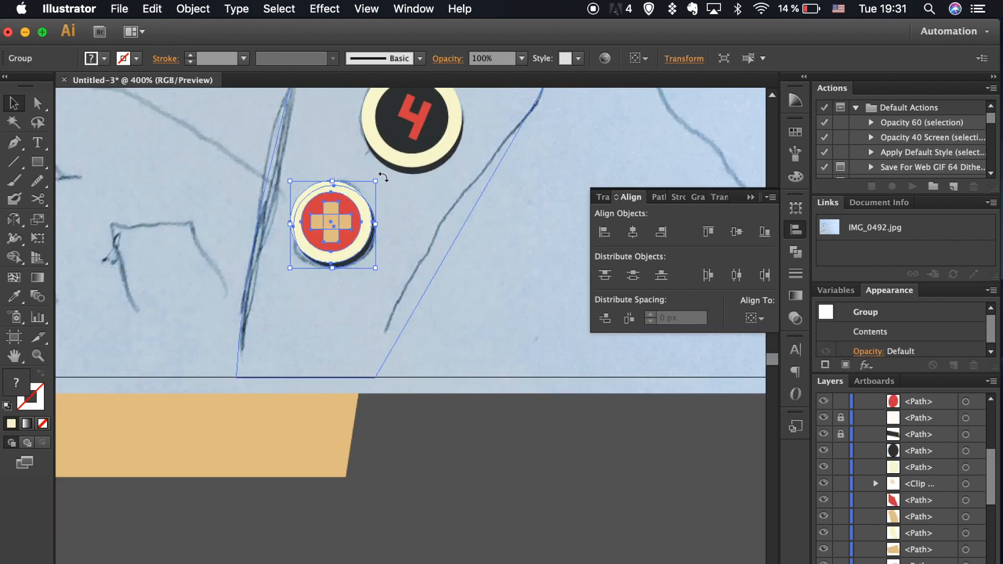
- Trace the large upper spot below the shirt collar with the Pen tool, filled in cream
left_click(486, 421)
key("super+minus")
key("super+minus")
key("super+minus")
key("super+minus")
key("super+minus")
key("super+minus")
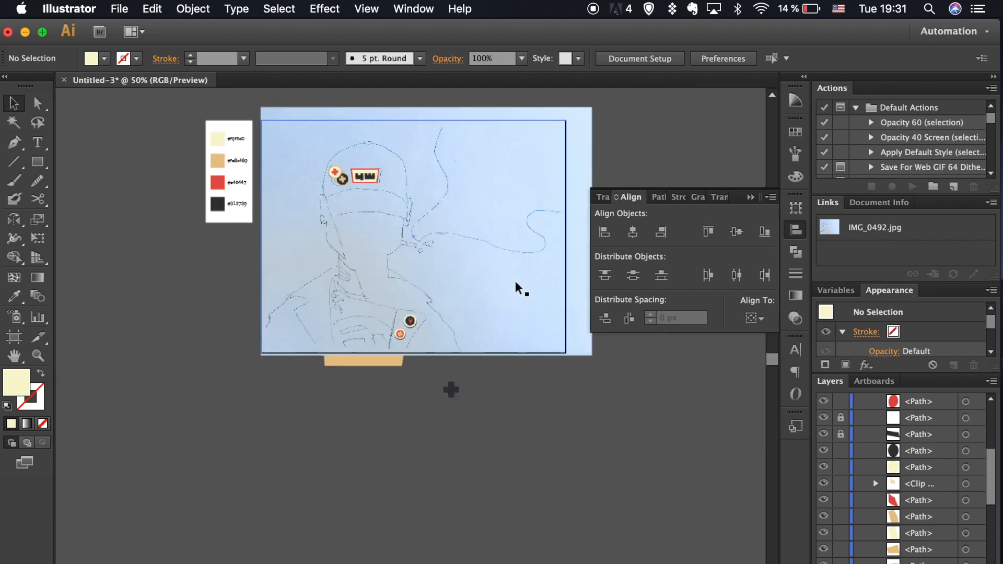
scroll(499, 392, "up", 3)
scroll(499, 392, "left", 3)
scroll(499, 391, "up", 5)
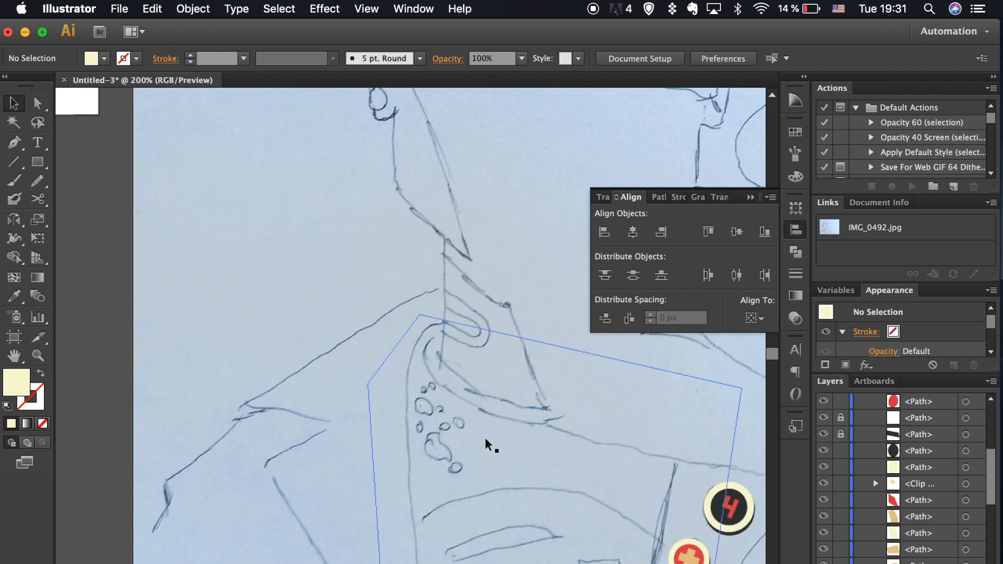
scroll(485, 437, "down", 2)
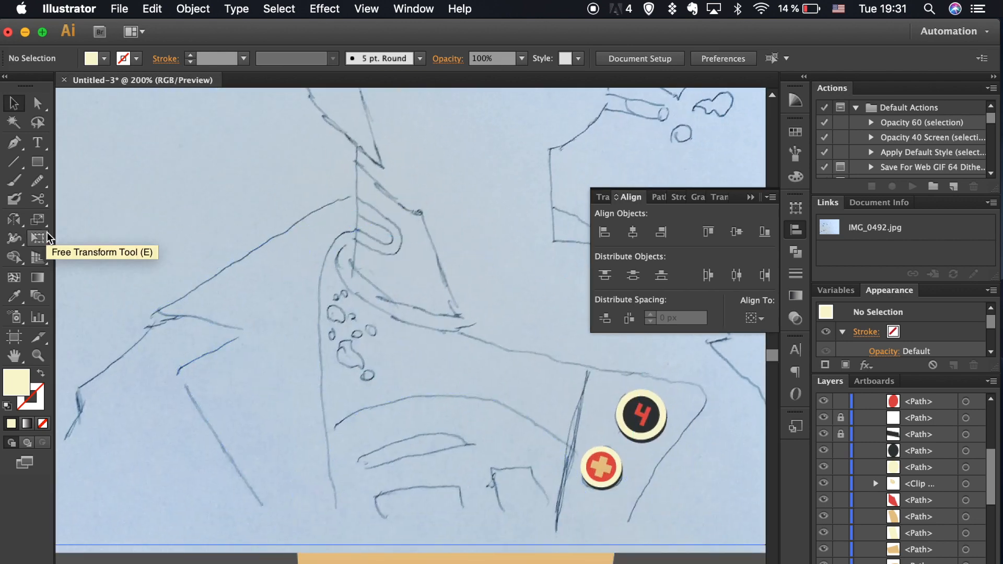
key("super+equal")
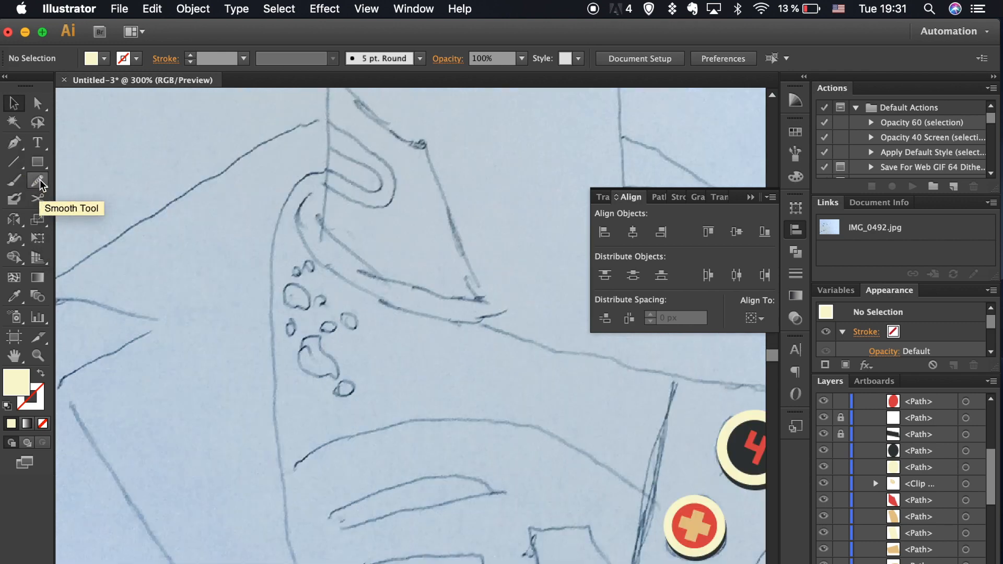
left_click(36, 161)
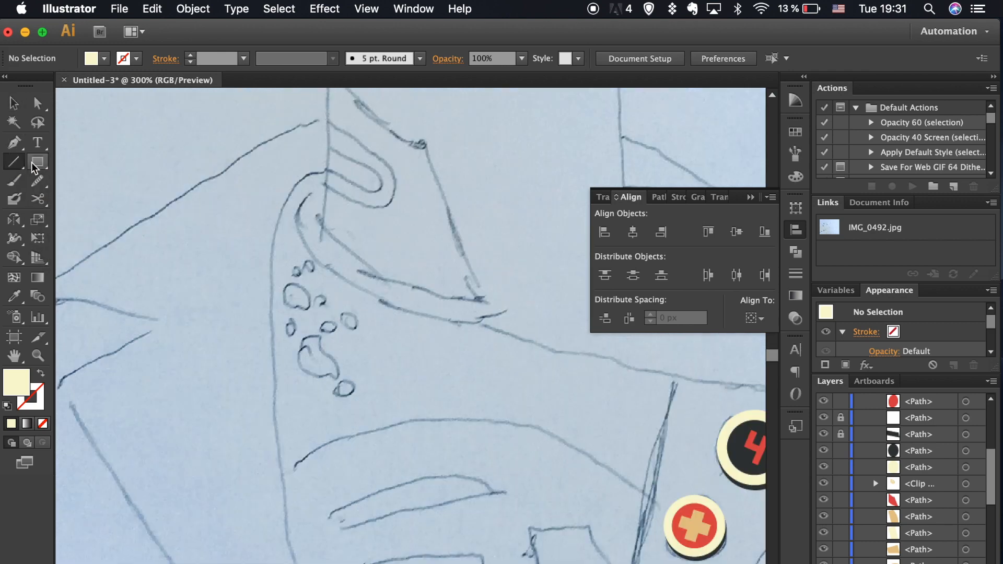
key("p")
key("super+equal")
key("super+equal")
left_click_drag(159, 220, 190, 271)
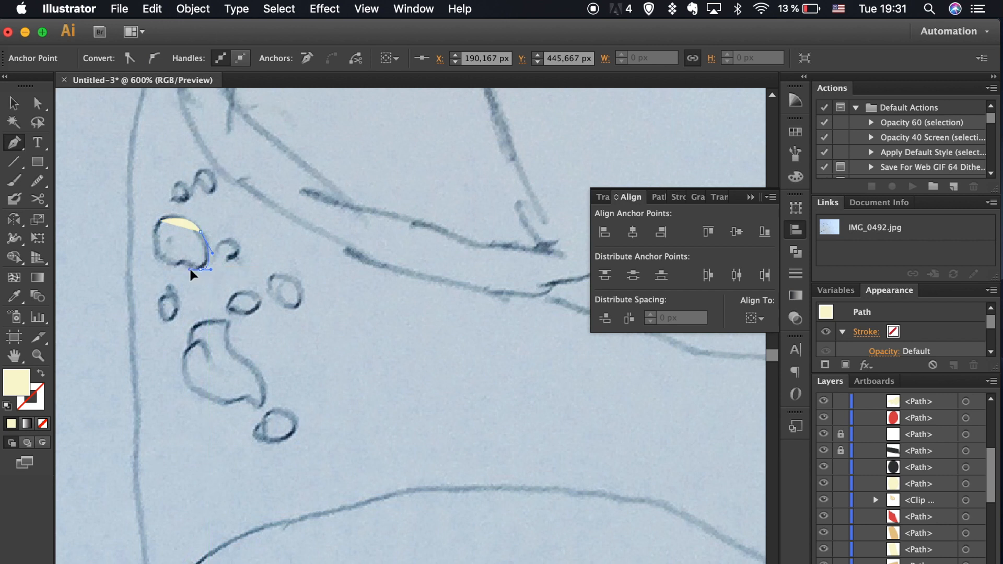
left_click(181, 218, "super")
- Trace the lowest small spot and the large curved blob above it with the Pen tool, filled in tan
left_click_drag(274, 410, 298, 459)
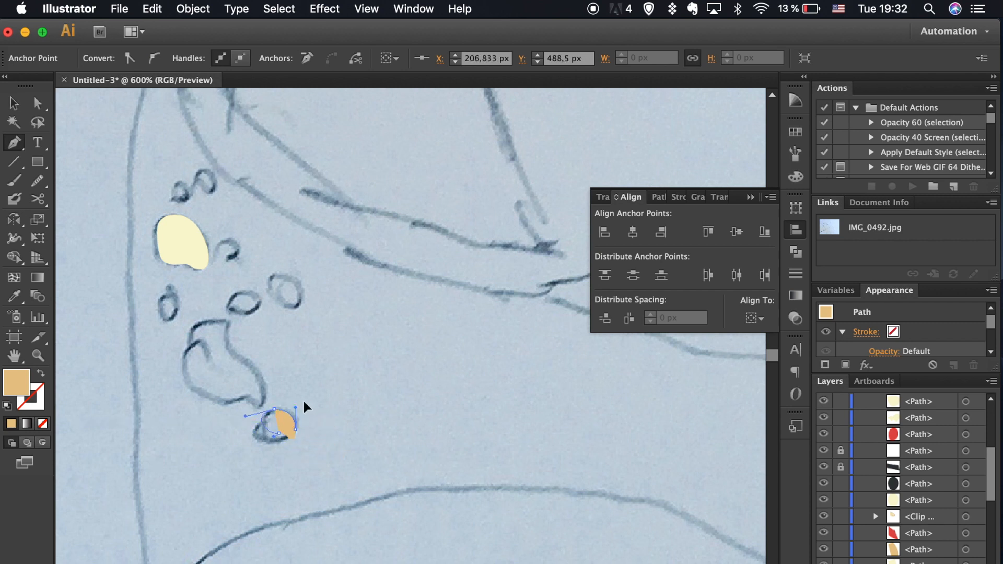
scroll(329, 423, "left", 5)
left_click(284, 340)
left_click_drag(284, 367, 305, 382)
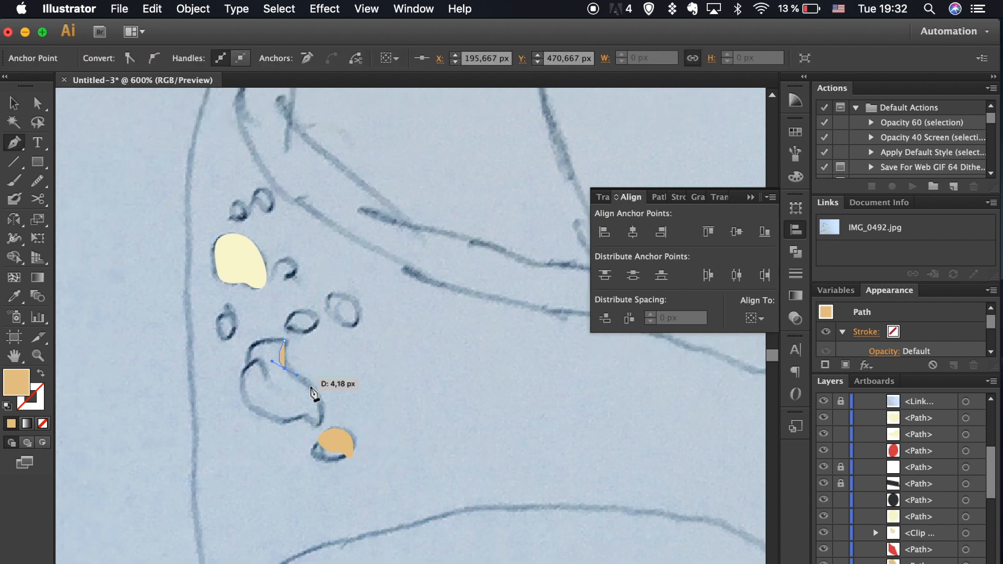
key("ctrl+z")
key("ctrl+z")
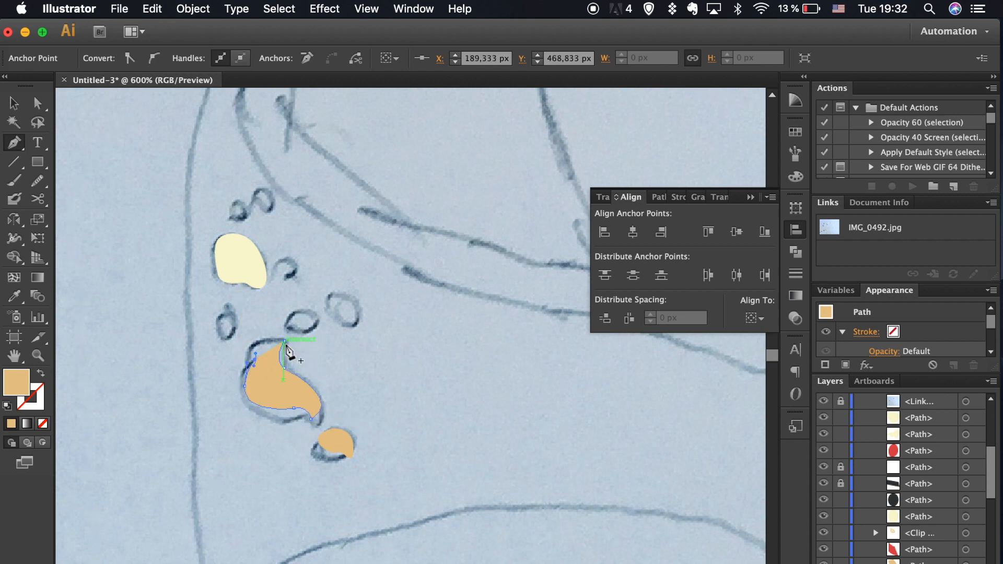
left_click_drag(259, 362, 305, 348)
key("super+z")
key("super+z")
key("v")
left_click(374, 361)
scroll(374, 361, "up", 2)
- Trace the rightmost spot of the shirt's cluster as a small tan shape with the Pen tool
key("p")
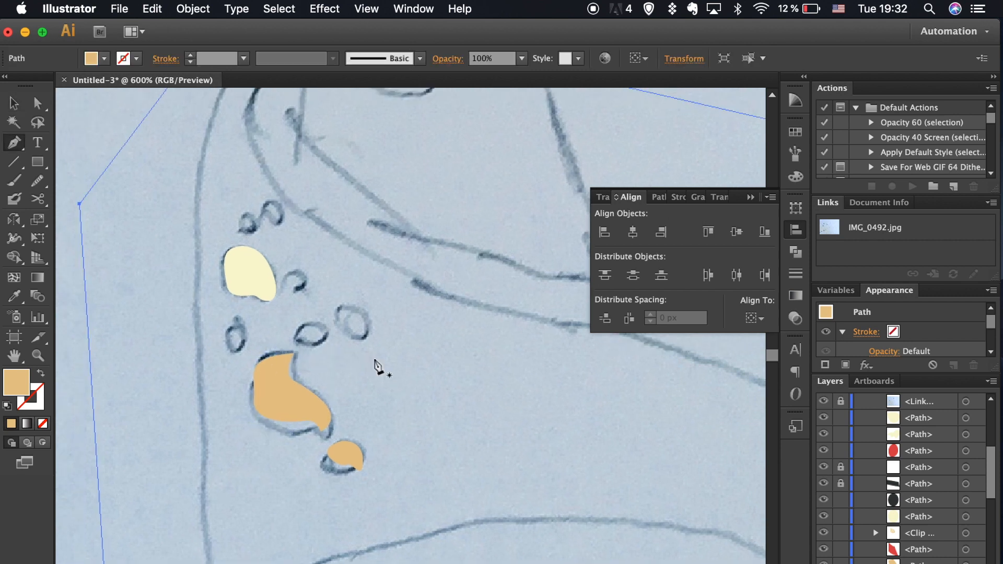
left_click(357, 335)
left_click_drag(363, 311, 364, 312)
left_click(345, 293)
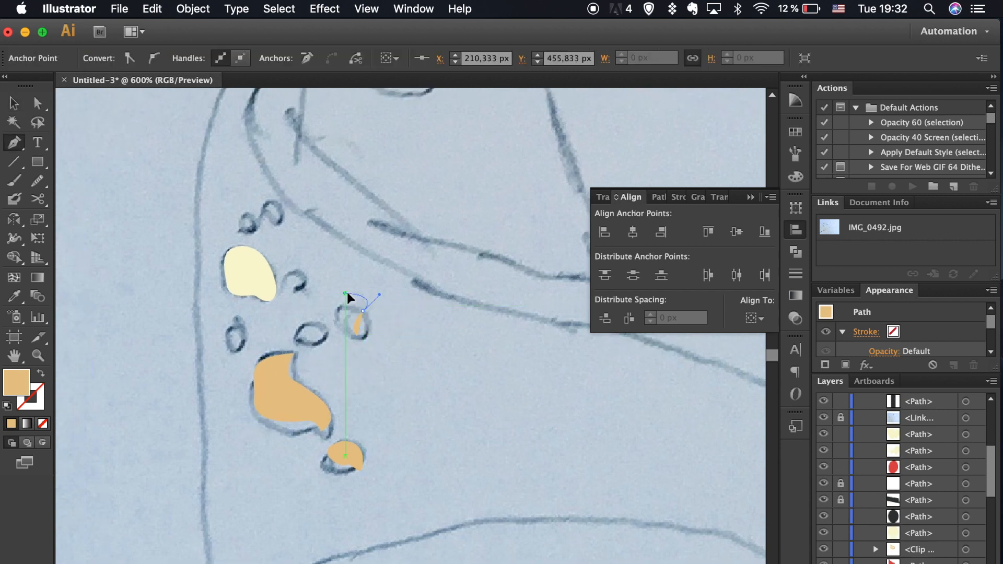
left_click_drag(385, 342, 402, 384)
key("super+z")
key("super+z")
left_click(362, 298)
key("v")
left_click(401, 385)
scroll(401, 385, "left", 1)
- Draw tan ellipses over the small spot above the curved blob and the tilted spot at the cluster's left edge
key("p")
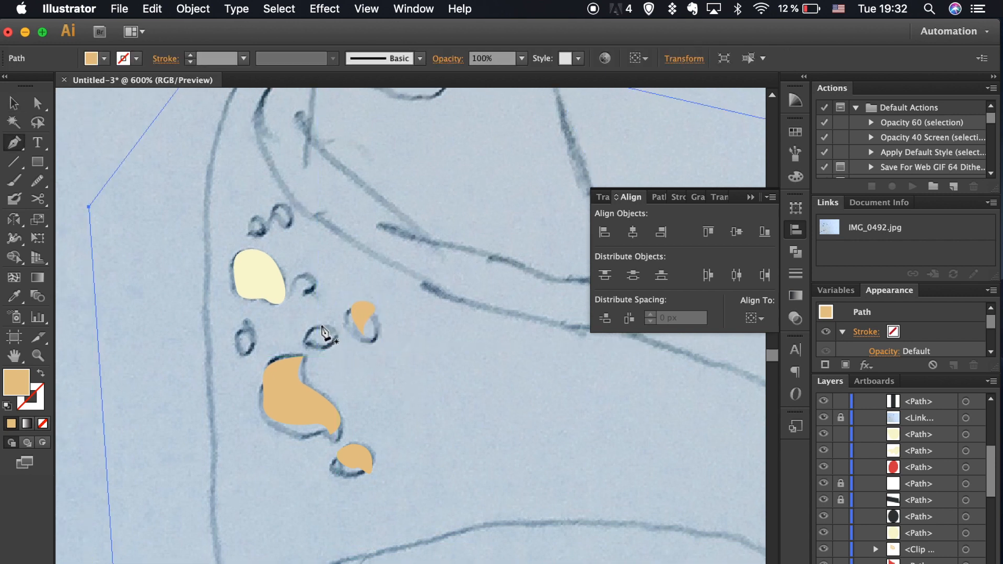
left_click_drag(37, 170, 78, 201)
left_click_drag(312, 330, 330, 348)
mouse_move(244, 339)
left_mouse_down()
mouse_move(253, 363)
mouse_move(265, 342)
left_mouse_up()
key("v")
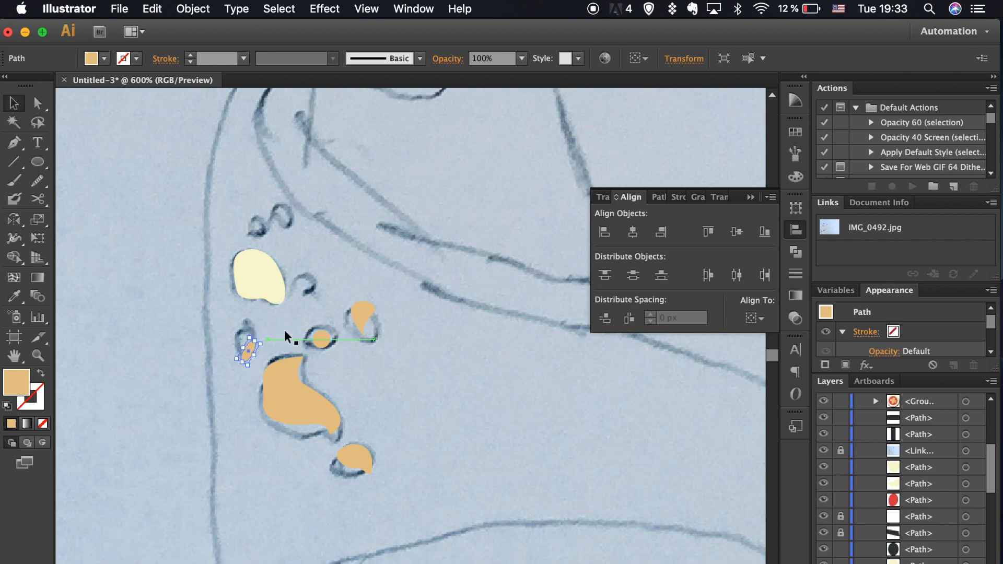
left_click(285, 335)
- Draw small tan ellipses over the spot beside the cream shape and the two spots above it
left_click(37, 167)
left_click_drag(309, 285, 322, 289)
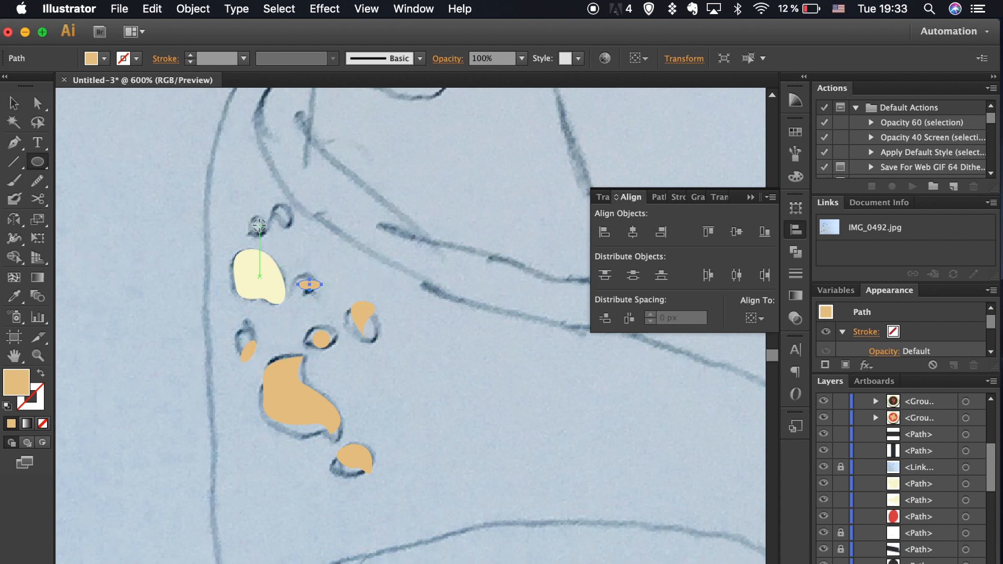
left_click_drag(268, 232, 269, 232)
left_click_drag(265, 202, 278, 215)
key("v")
key("super+minus")
key("super+minus")
key("super+minus")
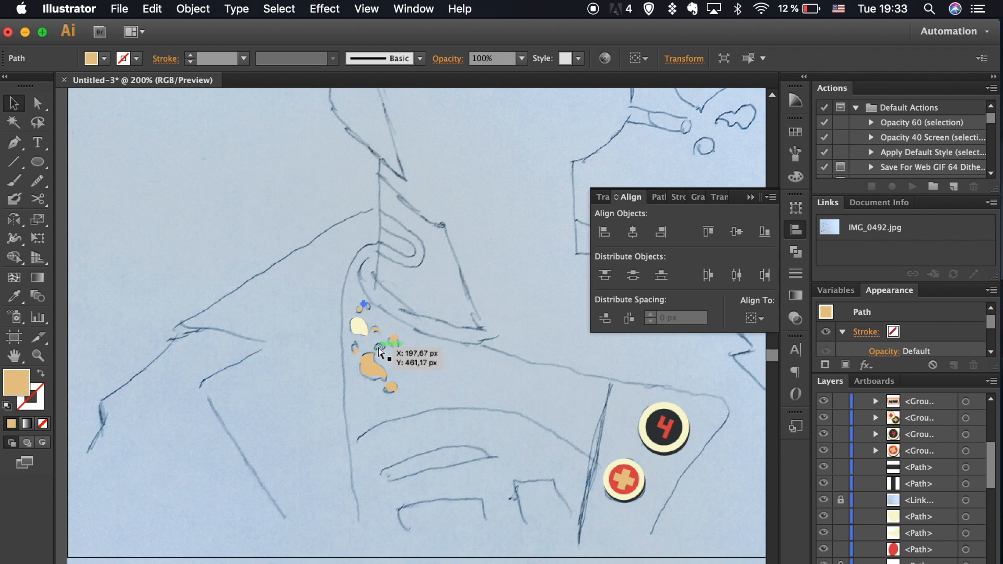
- Select all of the shirt's tan and cream spots together and group them
key("super+equal")
key("super+equal")
left_click(311, 299, "shift")
left_click(301, 354, "shift")
left_click(342, 310, "shift")
left_click(350, 346, "shift")
left_click(376, 331, "shift")
key("super+g")
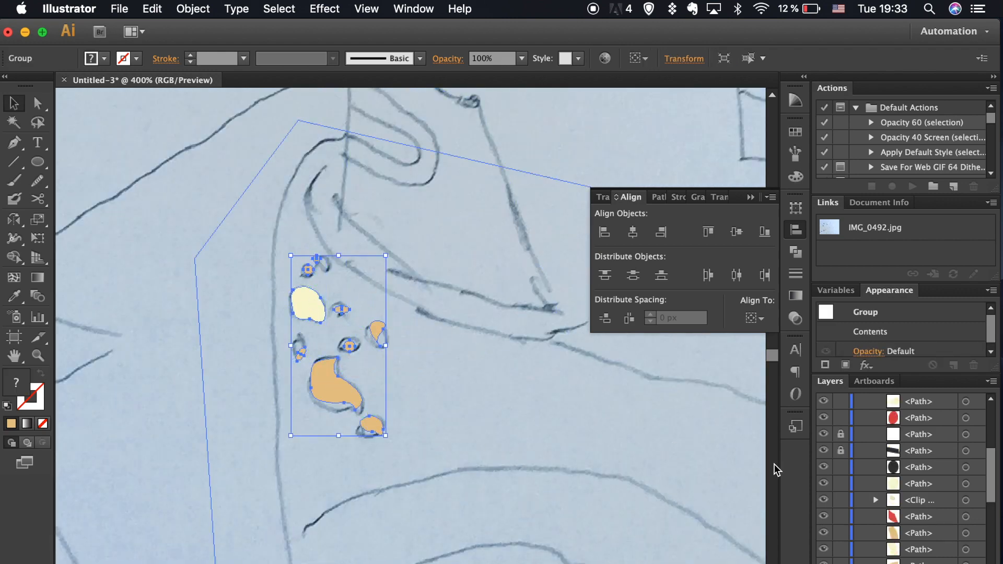
- Hide the linked sketch and recolour the spot group with the red sampled from the artwork
left_click(824, 533)
key("i")
left_click(524, 272)
key("v")
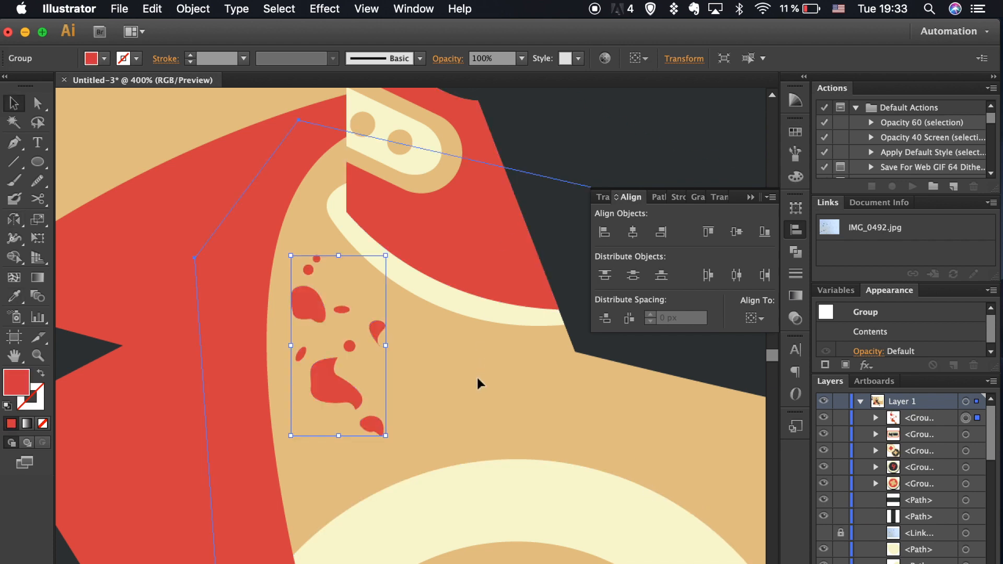
left_click(477, 377)
key("super+minus")
key("super+minus")
key("super+minus")
key("super+minus")
left_click(533, 473)
left_click_drag(533, 473, 437, 509)
key("super+minus")
left_click(666, 474)
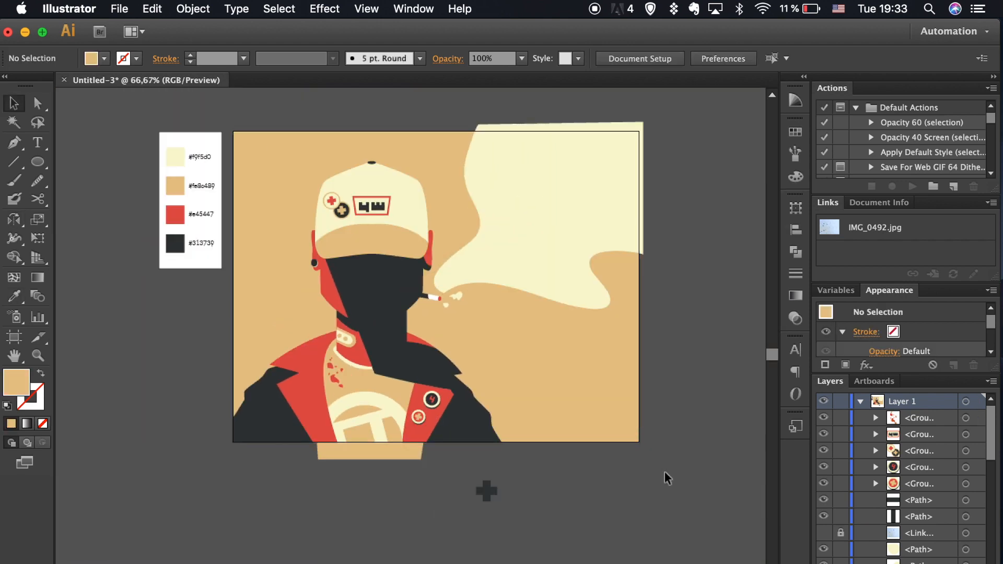
- Examine the edge of the cream smoke shape around the cigarette up close and in the whole picture
key("super+plus")
key("super+plus")
key("a")
left_click_drag(485, 223, 488, 229)
key("super+plus")
key("super+plus")
key("super+plus")
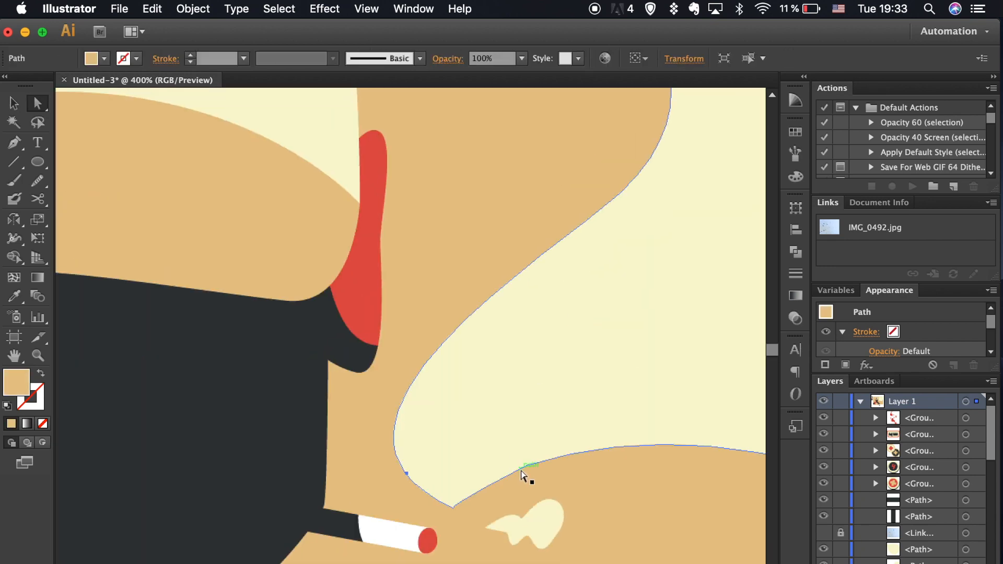
key("super+minus")
key("super+minus")
key("super+minus")
key("super+minus")
key("super+minus")
key("super+minus")
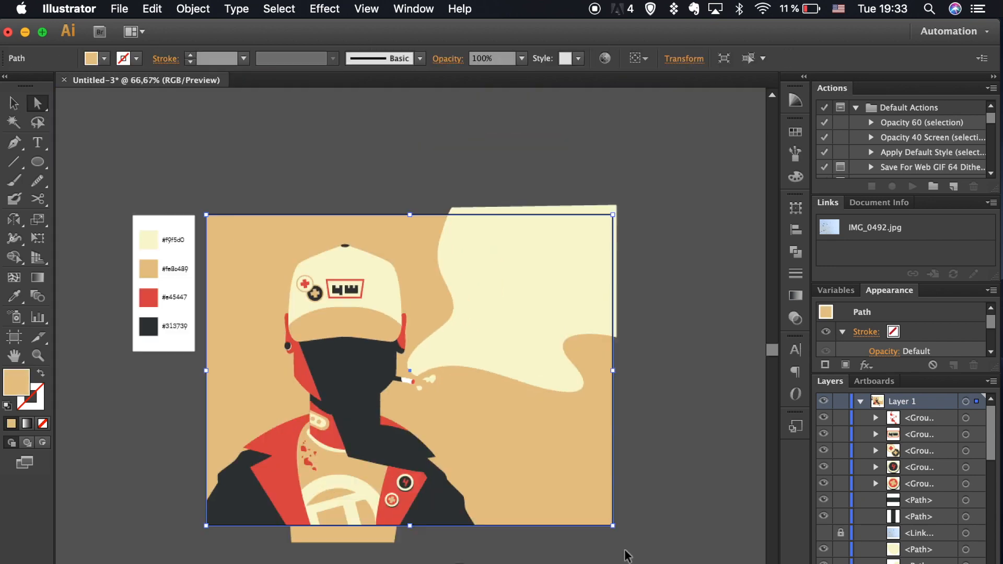
left_click(628, 470)
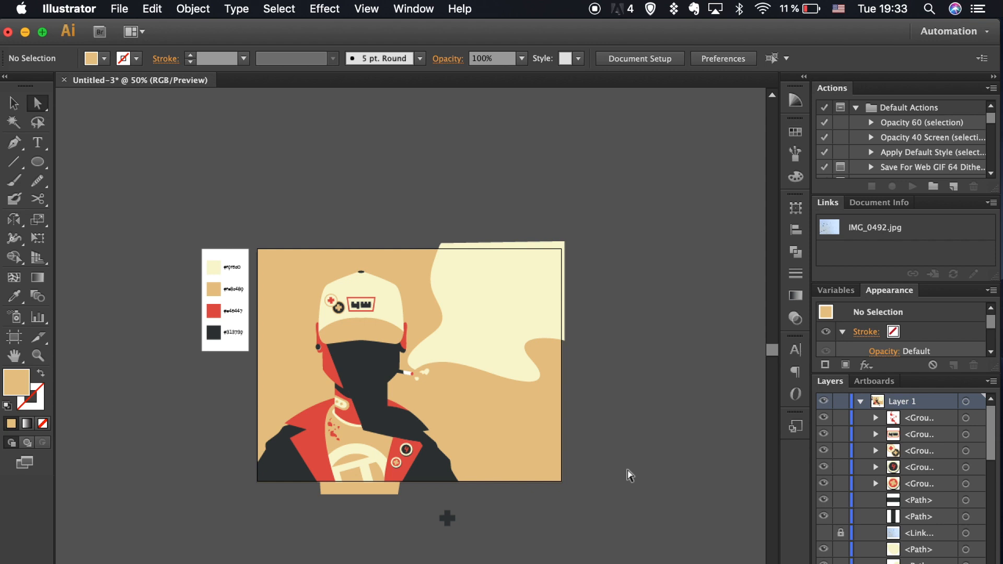
- Delete the leftover dark cross lying below the artboard
left_click_drag(257, 182, 646, 531)
left_click(646, 530)
key("v")
left_click_drag(551, 536, 418, 509)
key("Delete")
- Move the dark collar's lower inner corner point up to the top edge of the cream neckline
key("super+plus")
key("super+plus")
key("super+plus")
key("super+plus")
scroll(235, 507, "down", 3)
key("a")
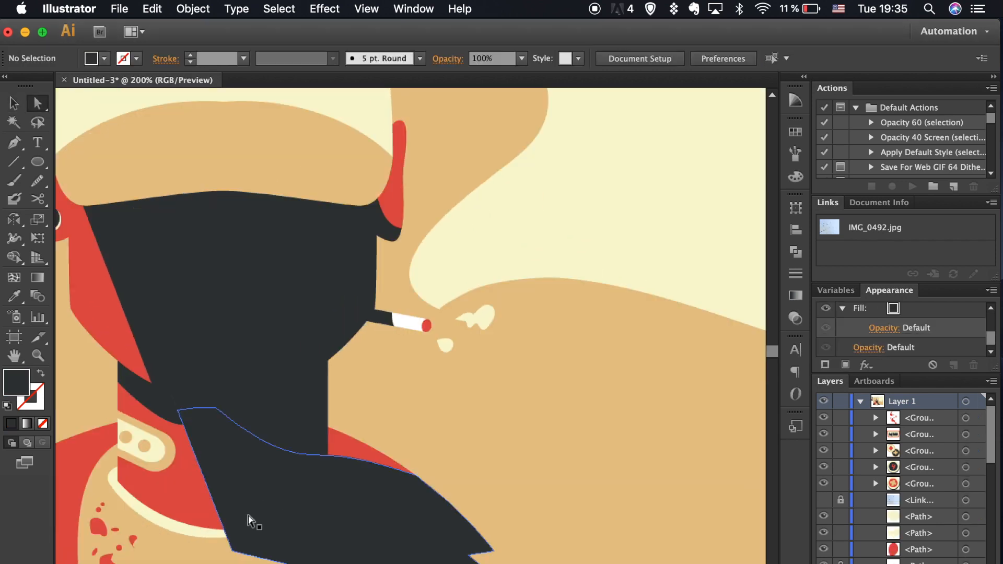
left_click(247, 515)
left_click_drag(234, 548, 224, 529)
left_click(239, 552)
left_click(236, 552)
- Extend the end point of the cream neckline band along the lower edge of the dark collar
key("super+plus")
scroll(323, 462, "down", 9)
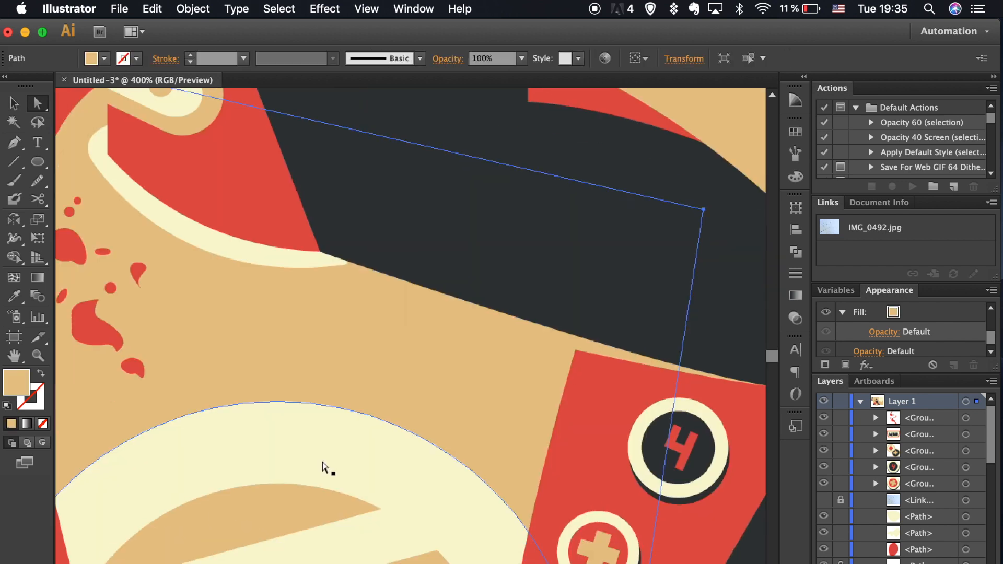
key("super+plus")
scroll(298, 419, "up", 2)
left_click(296, 304)
left_click_drag(310, 303, 322, 302)
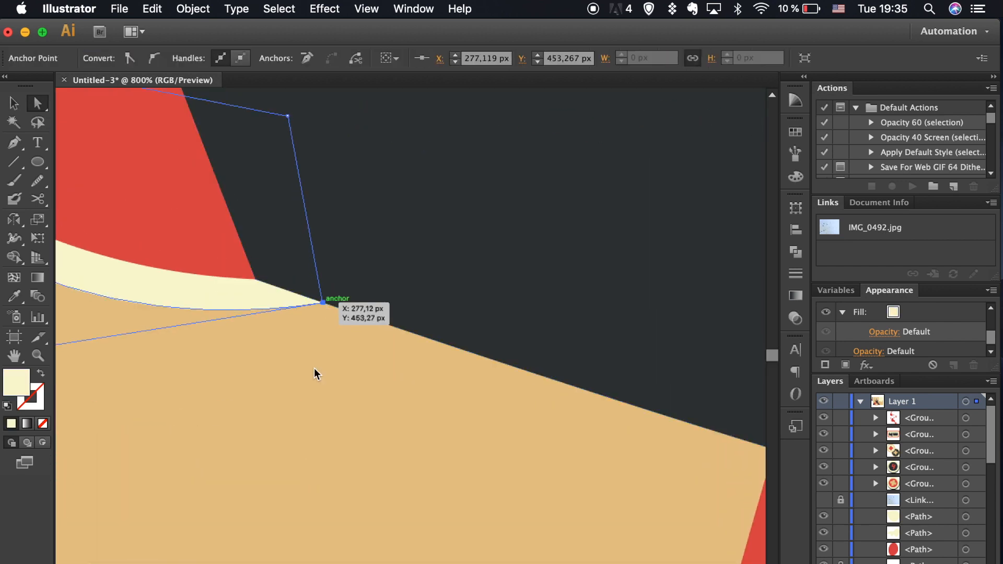
- Reshape the lower curve and the outer end of the cream neckline band by adjusting its points
scroll(314, 368, "left", 8)
left_click_drag(224, 396, 220, 428)
scroll(355, 486, "left", 9)
scroll(356, 485, "up", 5)
left_click_drag(259, 274, 254, 276)
left_click(218, 311)
key("super+minus")
key("super+minus")
key("super+minus")
key("super+minus")
key("super+minus")
key("super+minus")
key("super+minus")
left_click(223, 458)
- Move the inner top corner of the badge-bearing red lapel up to the lower edge of the dark collar
key("super+plus")
key("super+plus")
key("super+plus")
key("super+plus")
key("super+plus")
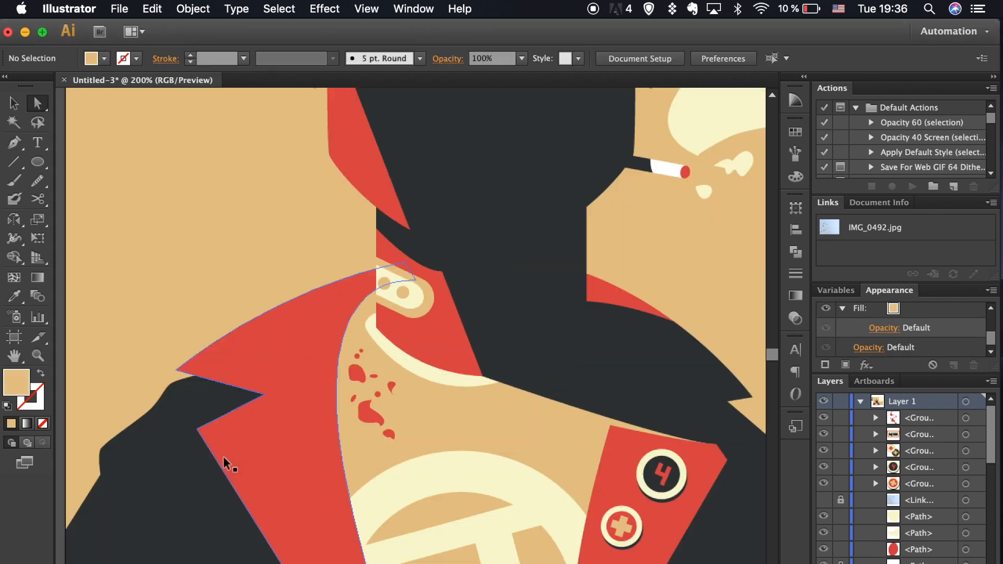
left_click_drag(503, 417, 507, 399)
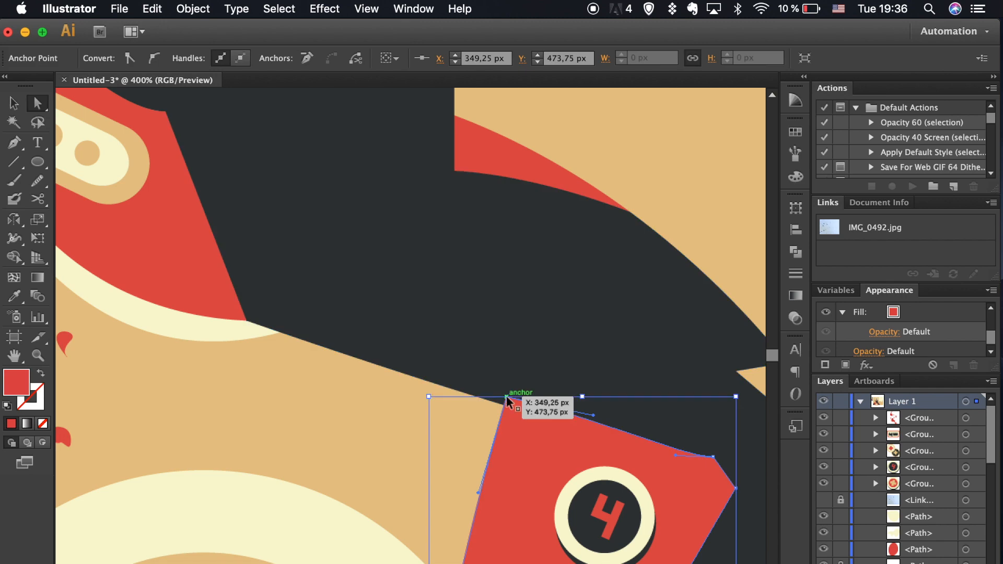
left_click(431, 479)
key("super+minus")
key("super+minus")
key("super+minus")
key("super+minus")
left_click(489, 517)
scroll(489, 517, "up", 3)
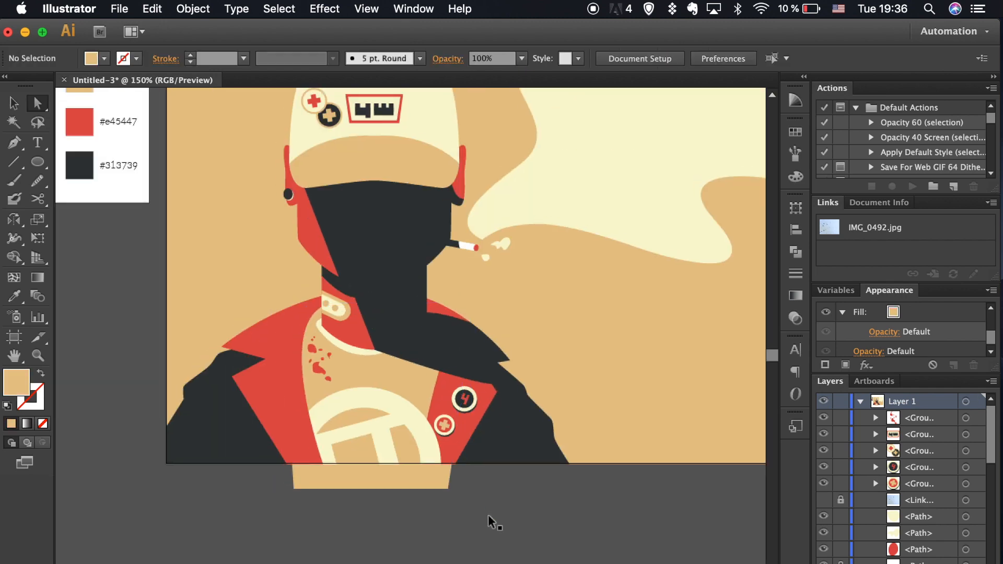
- Try to apply Pathfinder's Minus Front to the dark neck shadow and the red cheek shape
key("super+plus")
key("super+plus")
key("super+plus")
key("super+plus")
left_click(308, 245)
scroll(198, 222, "up", 5)
scroll(198, 222, "left", 2)
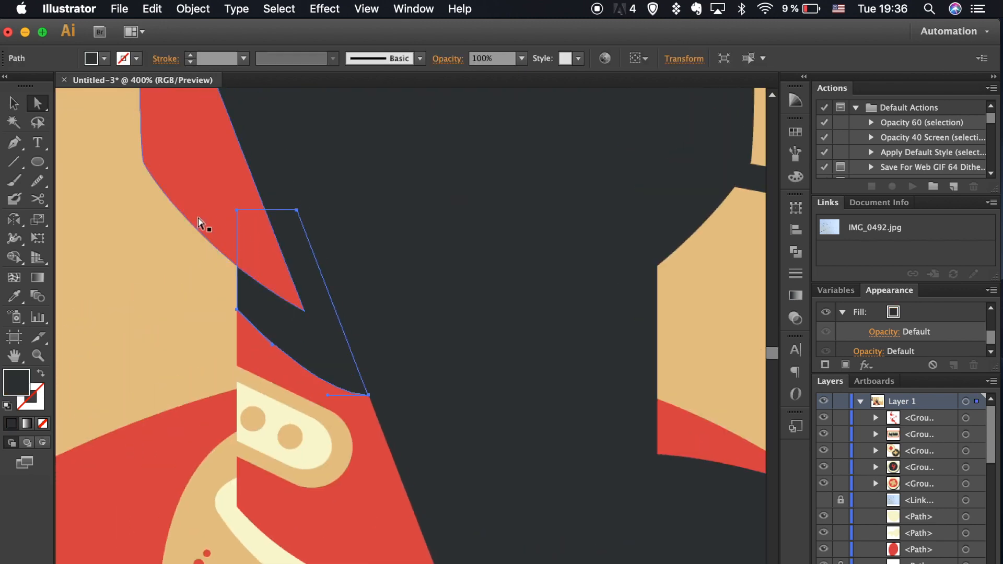
key("v")
left_click(271, 274, "shift")
left_click(795, 253)
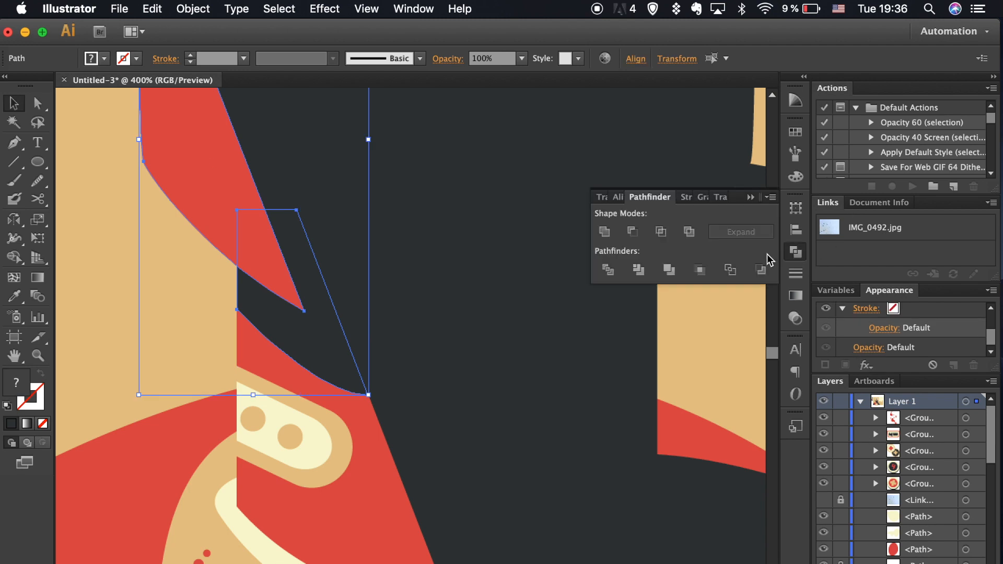
left_click(634, 233)
key("super+z")
- Try sending the red cheek shape one level backward and applying Minus Front to it and the neck shadow
left_click(259, 317, "shift")
key("super+[")
left_click(278, 319, "shift")
left_click(631, 232)
key("super+z")
key("super+z")
- Unite the adjoining dark shapes of the face and neck into one shape with Pathfinder
left_click(155, 318)
scroll(155, 317, "up", 10)
scroll(170, 482, "down", 15)
left_click(346, 196)
left_click(444, 234, "shift")
left_click(412, 191, "shift")
scroll(413, 193, "up", 8)
left_click(607, 232)
left_click(221, 367)
key("super+minus")
key("super+minus")
key("super+minus")
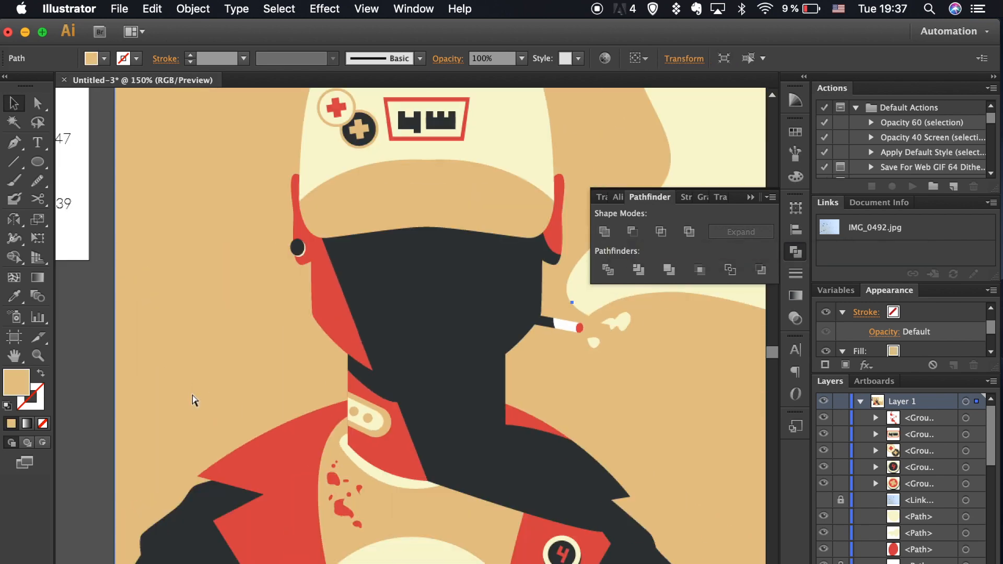
- Send the cream round emblem on the shirt backward so it sits behind the red lapel
scroll(252, 457, "down", 8)
left_click(403, 369)
key("super+[")
left_click(503, 498)
key("super+minus")
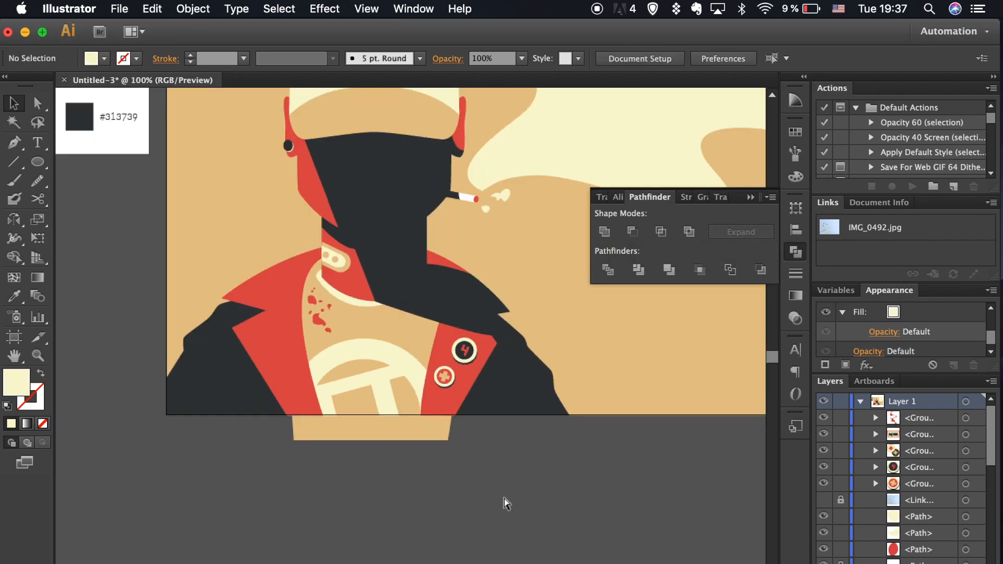
key("super+minus")
- Export the artboard to the Desktop as a PNG named artwork, at Medium (150 ppi) with a transparent background
left_click(119, 9)
left_click(168, 277)
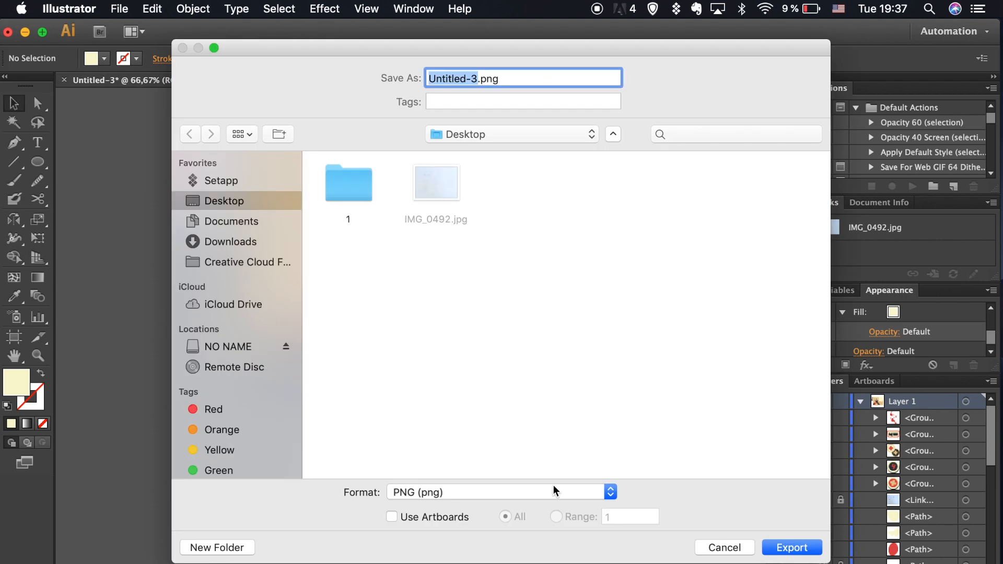
left_click(391, 517)
left_click(791, 547)
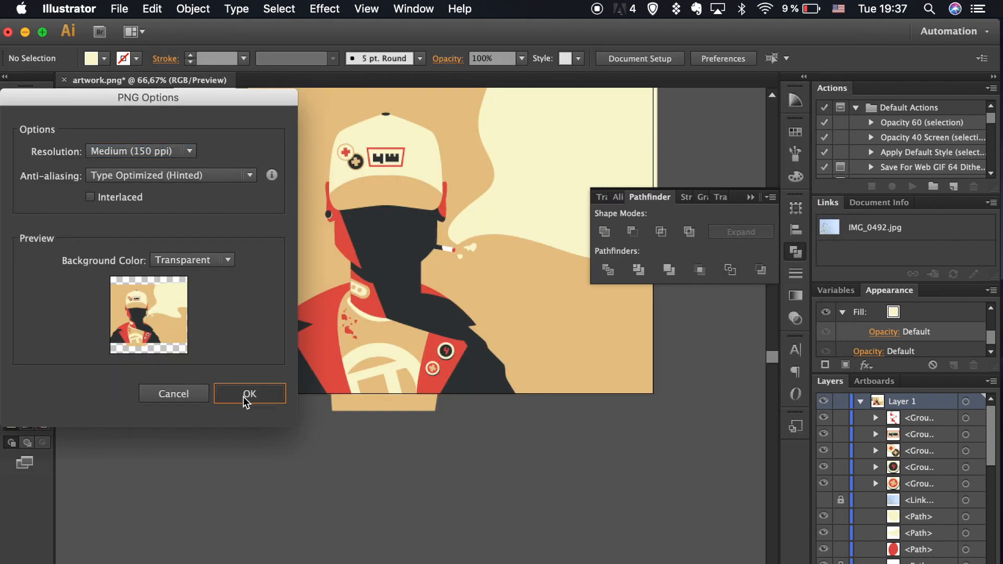
left_click(253, 394)
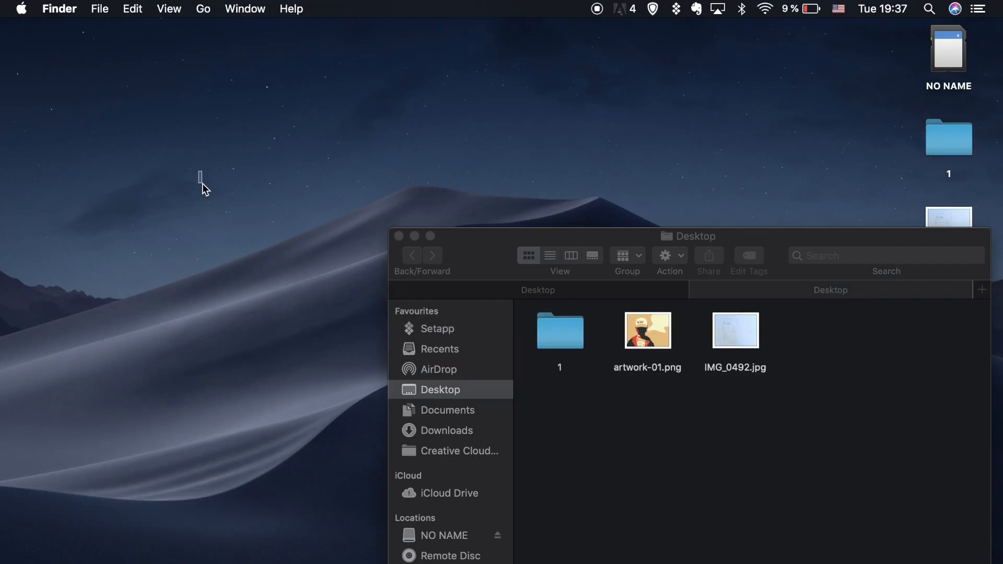
- Open the exported artwork-01.png in Preview and view it full screen
double_click(646, 331)
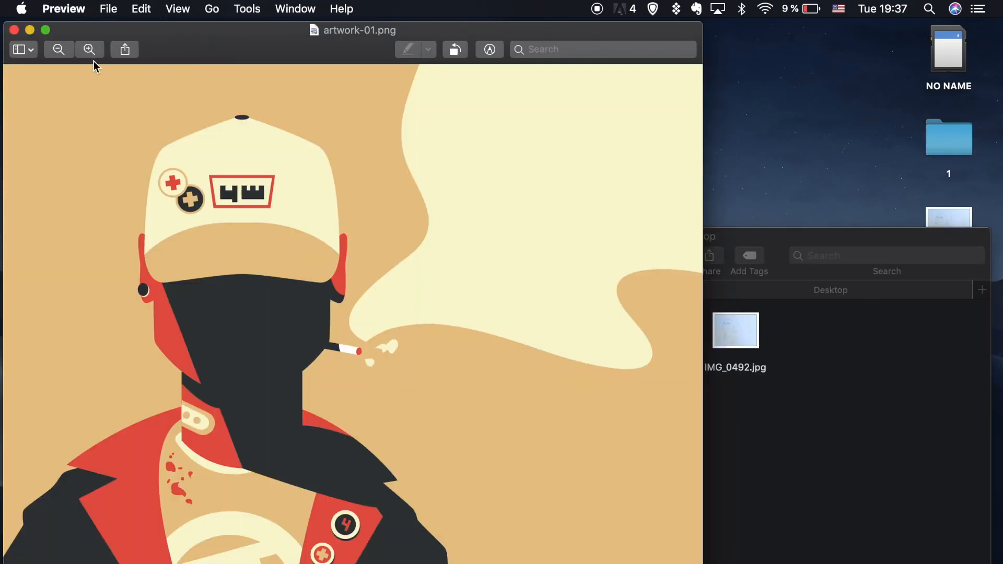
left_click(42, 30)
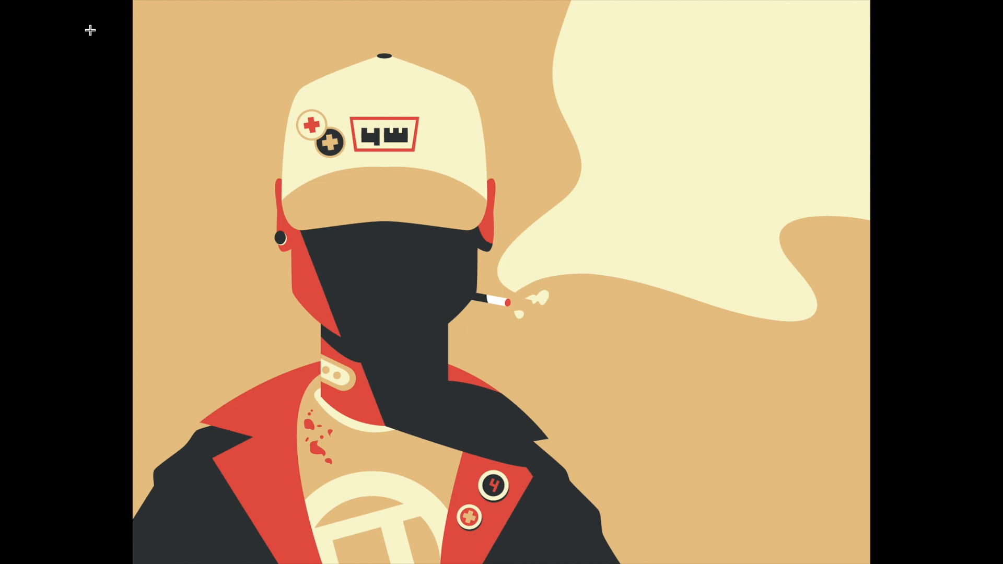